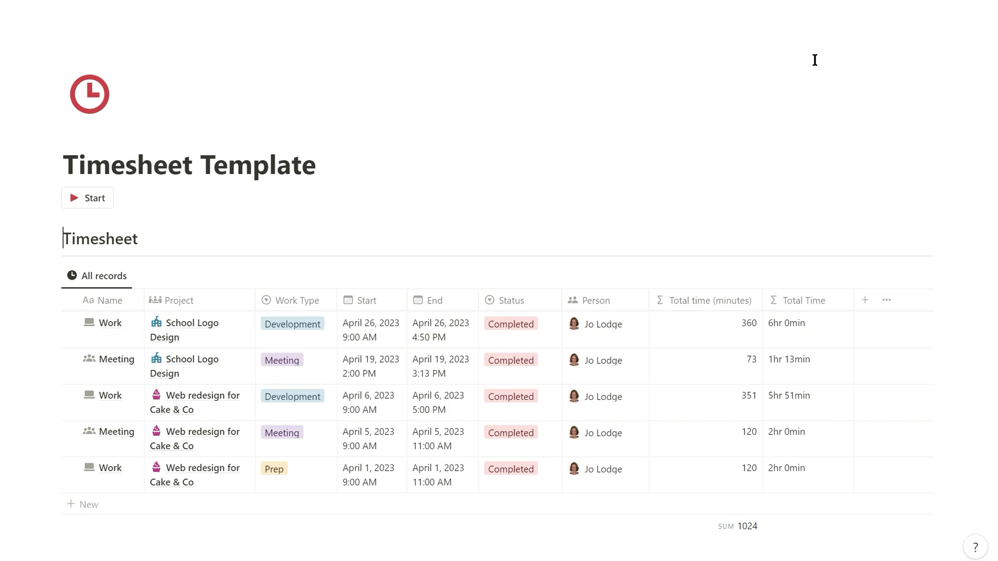
- Start a new timesheet record and assign it the project Web redesign for Cake & Co with the work type Development
{"action": "scroll", "coordinate": [814, 59], "scroll_direction": "down", "scroll_amount": 5}
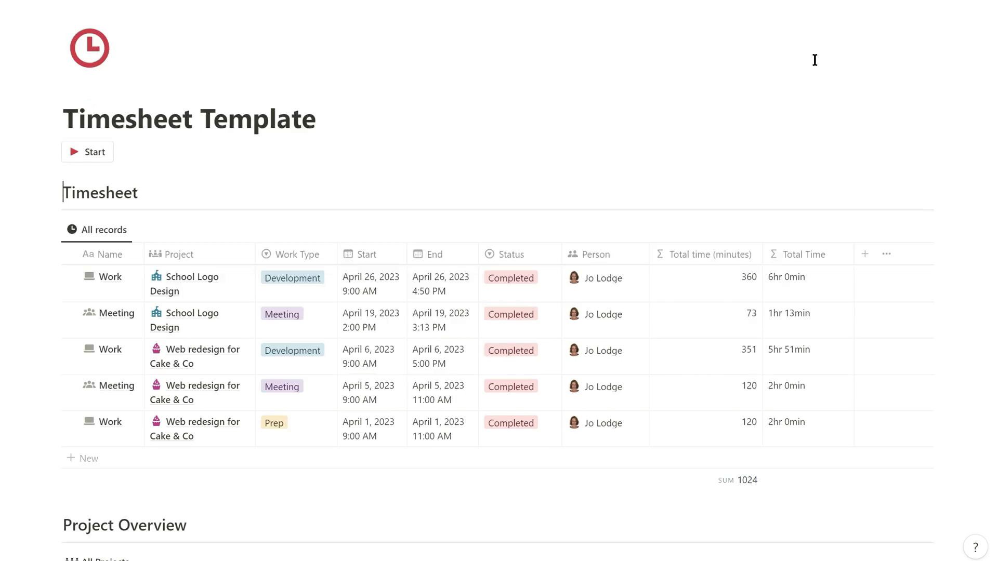
{"action": "scroll", "coordinate": [815, 60], "scroll_direction": "down", "scroll_amount": 1}
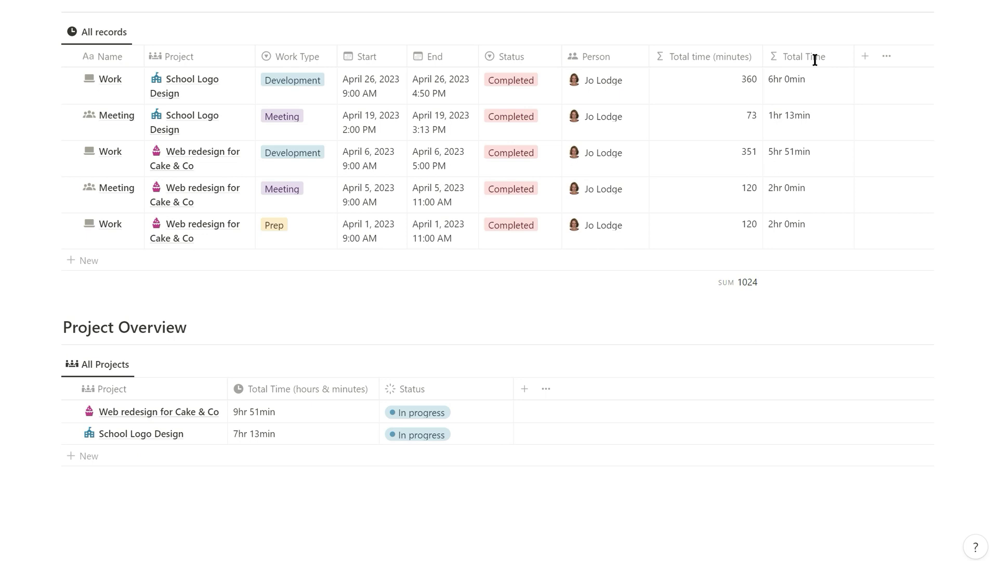
{"action": "scroll", "coordinate": [814, 60], "scroll_direction": "up", "scroll_amount": 1}
{"action": "scroll", "coordinate": [814, 59], "scroll_direction": "up", "scroll_amount": 6}
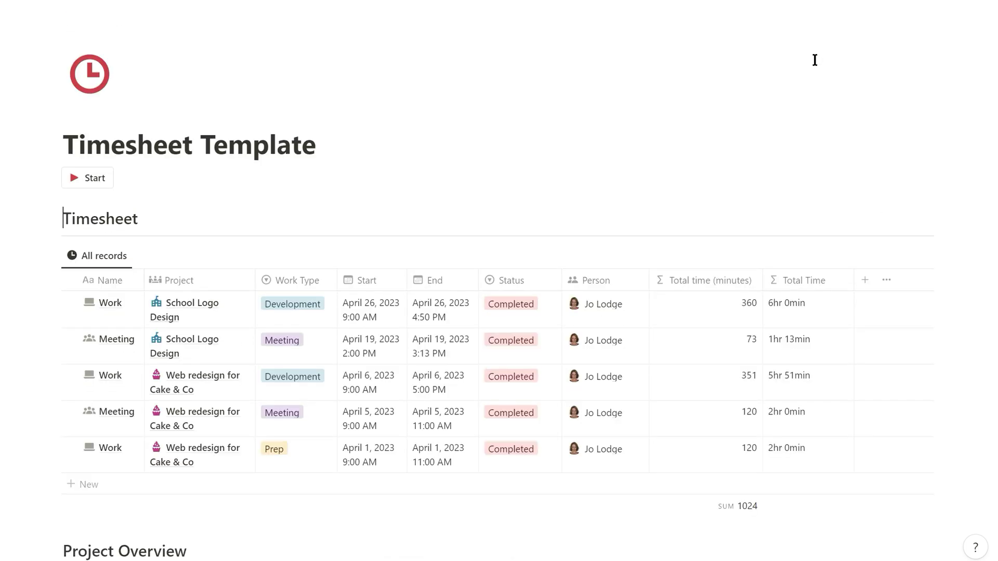
{"action": "left_click", "coordinate": [84, 182]}
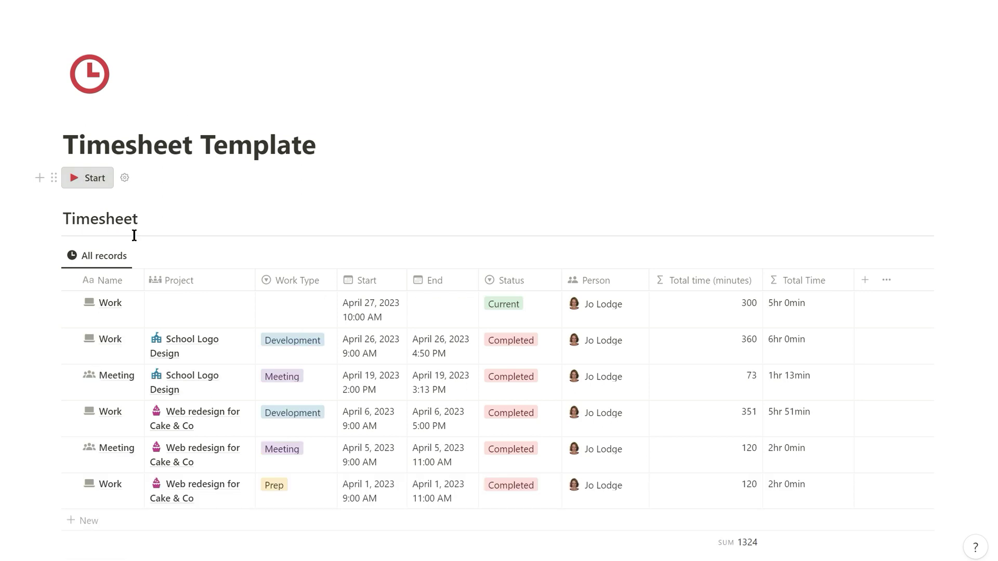
{"action": "left_click", "coordinate": [186, 312]}
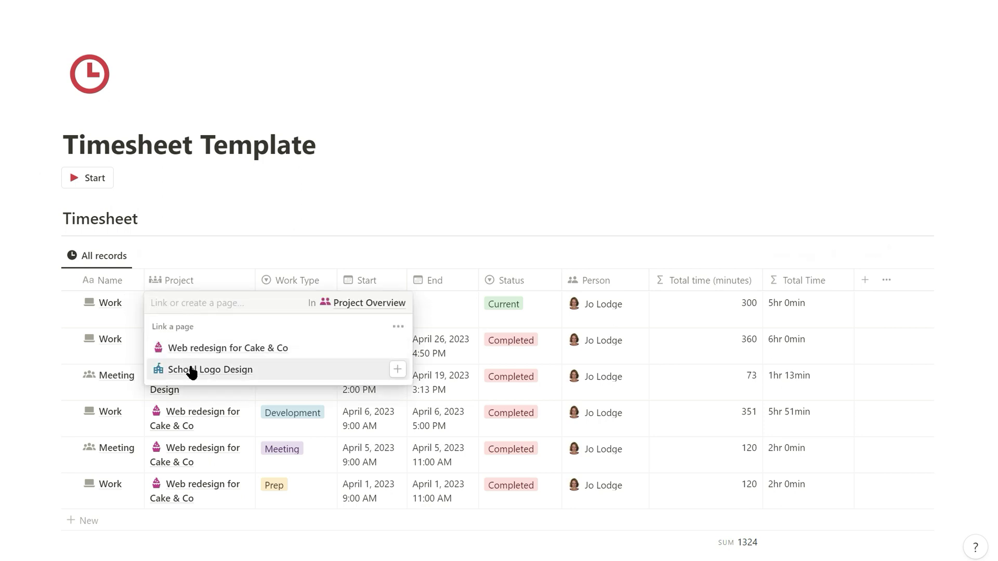
{"action": "left_click", "coordinate": [189, 348]}
{"action": "key", "text": "Escape"}
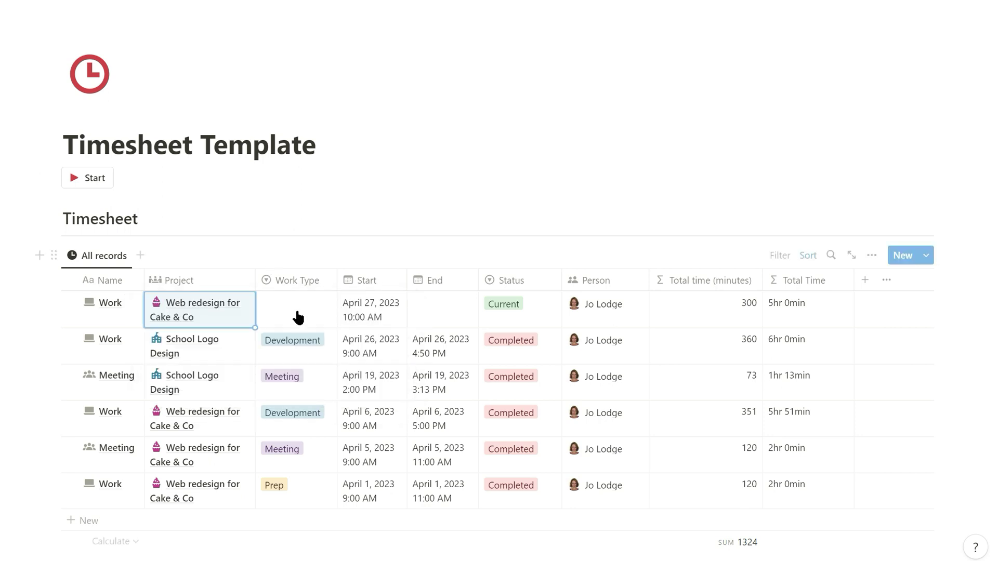
{"action": "left_click", "coordinate": [297, 315]}
{"action": "left_click", "coordinate": [308, 347]}
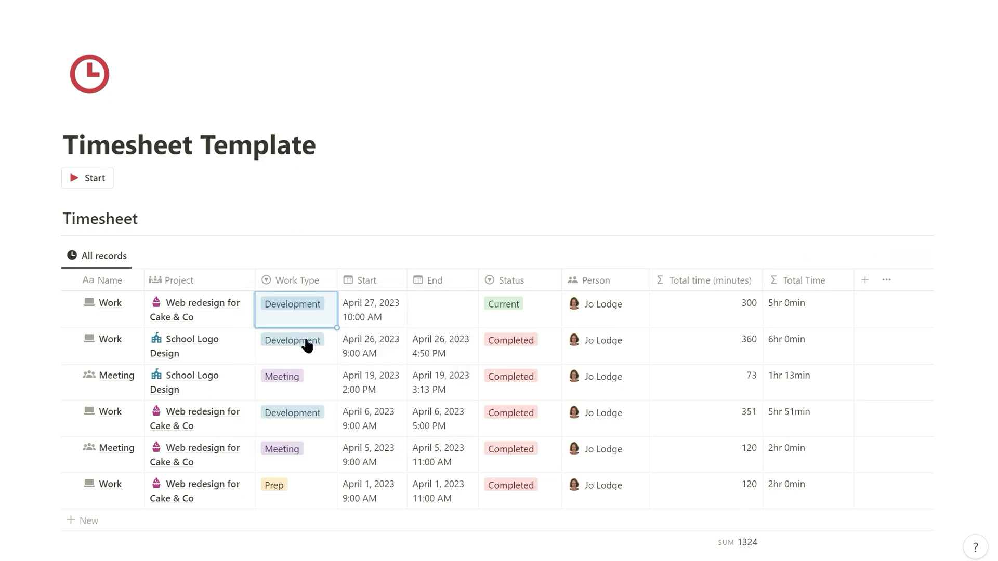
{"action": "key", "text": "Escape"}
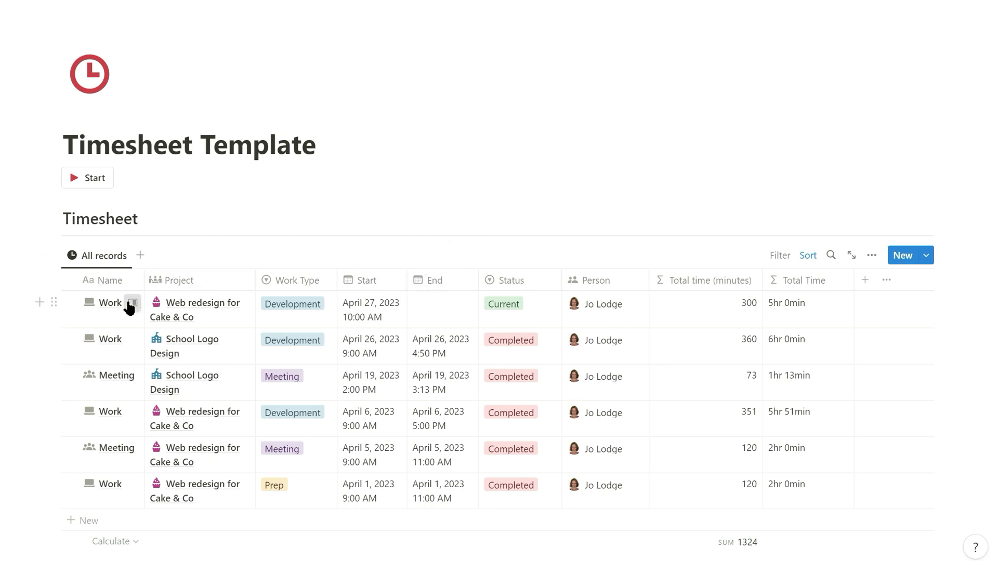
- Open the new Work record and pause and unpause the job twice
{"action": "left_click", "coordinate": [132, 302]}
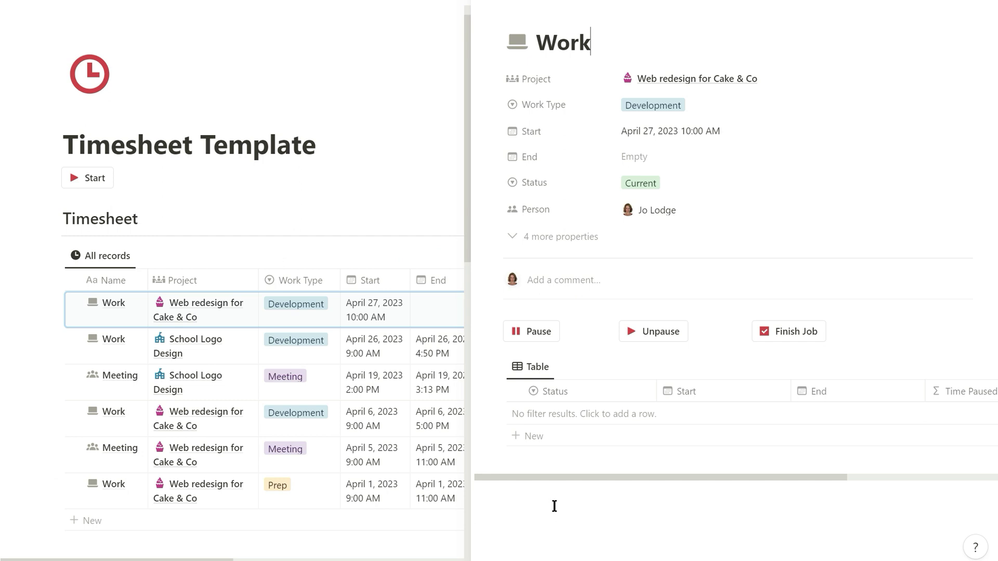
{"action": "left_click", "coordinate": [537, 332]}
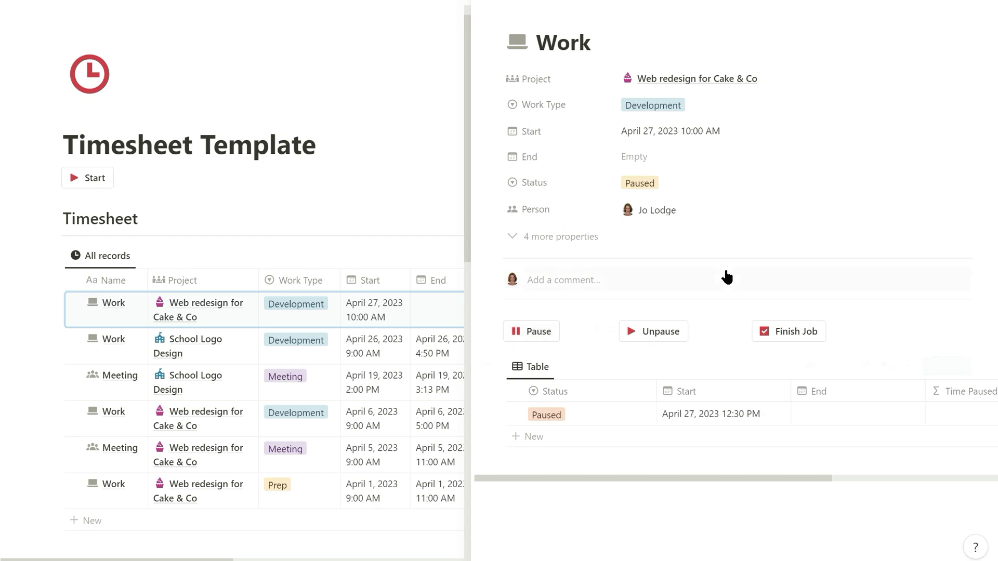
{"action": "left_click", "coordinate": [657, 332]}
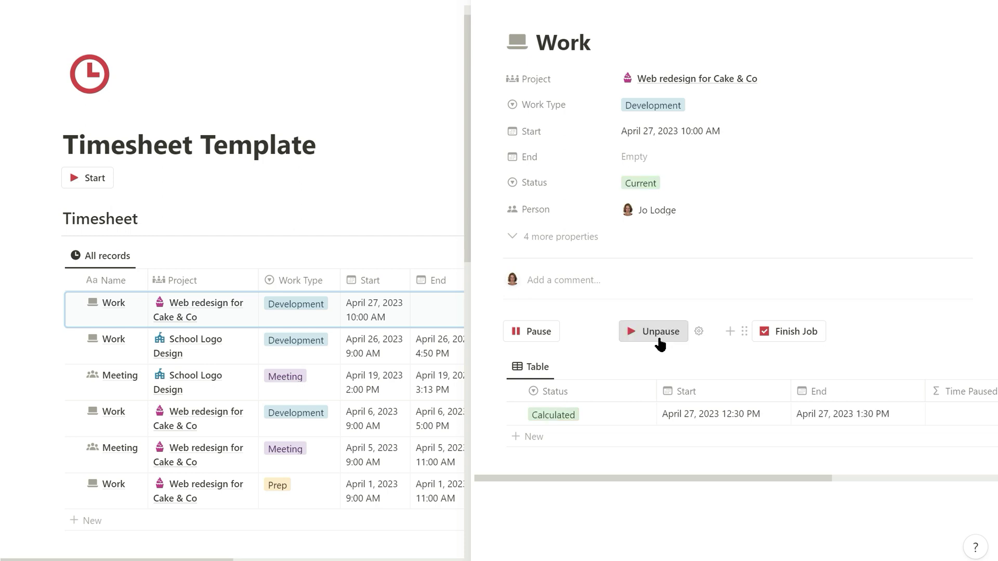
{"action": "left_click", "coordinate": [530, 335]}
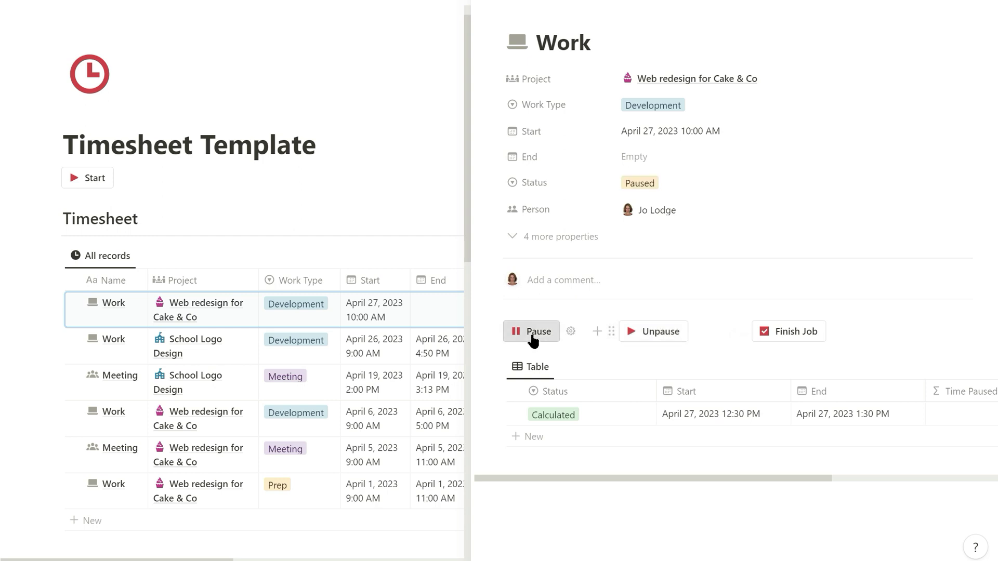
{"action": "left_click", "coordinate": [659, 335]}
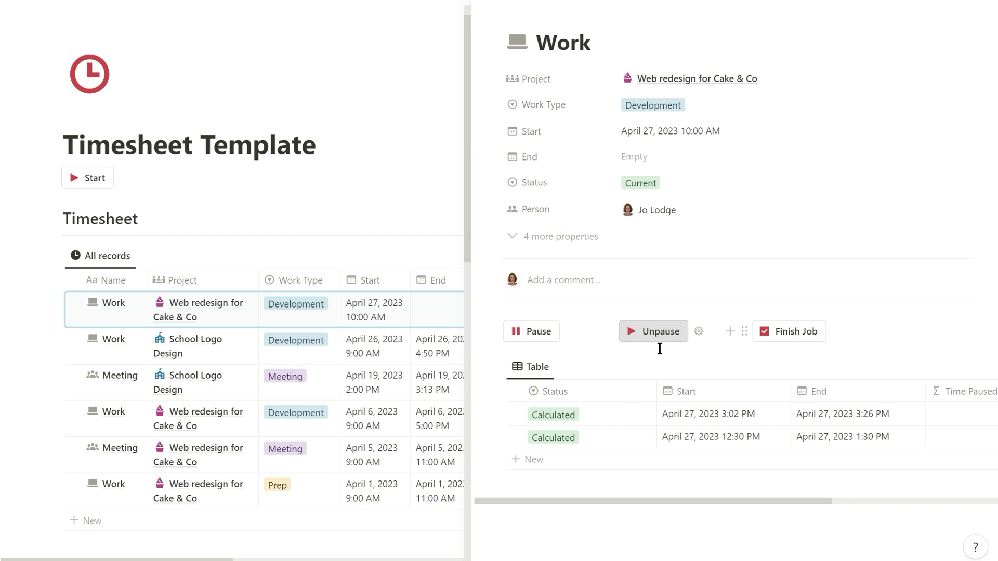
- Finish the job in the Work record and close the record to return to the timesheet
{"action": "left_click", "coordinate": [789, 336]}
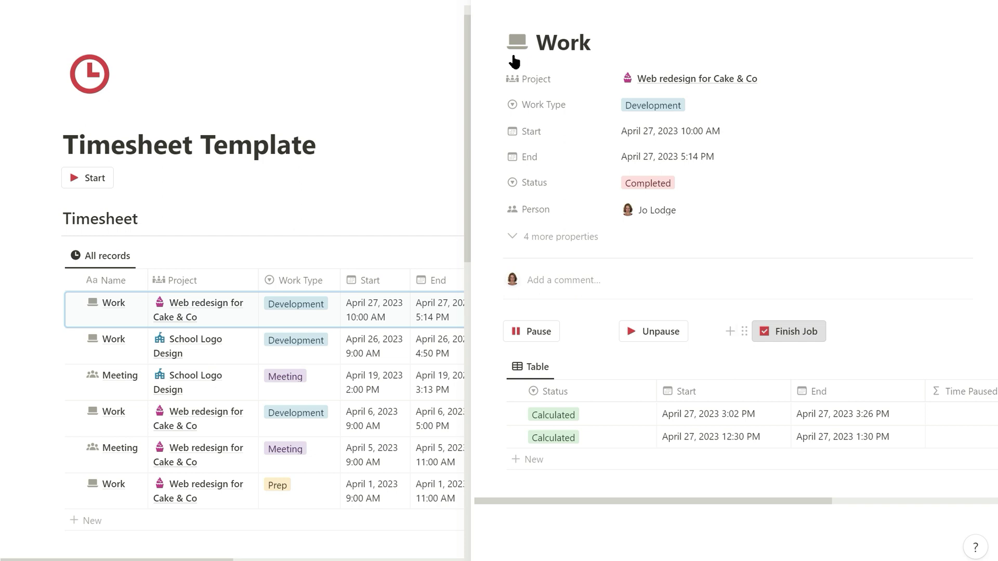
{"action": "left_click", "coordinate": [485, 2]}
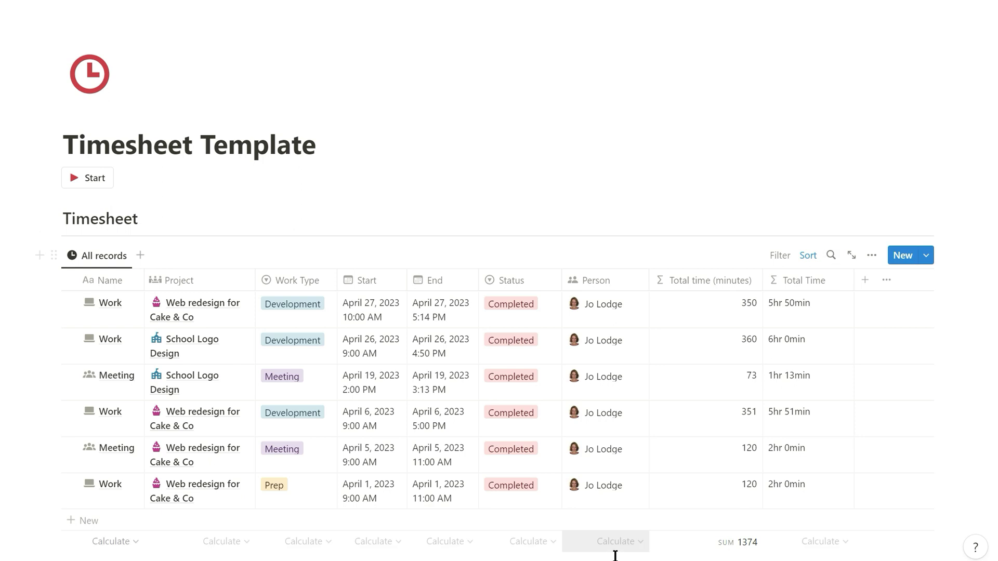
{"action": "scroll", "coordinate": [615, 556], "scroll_direction": "down", "scroll_amount": 5}
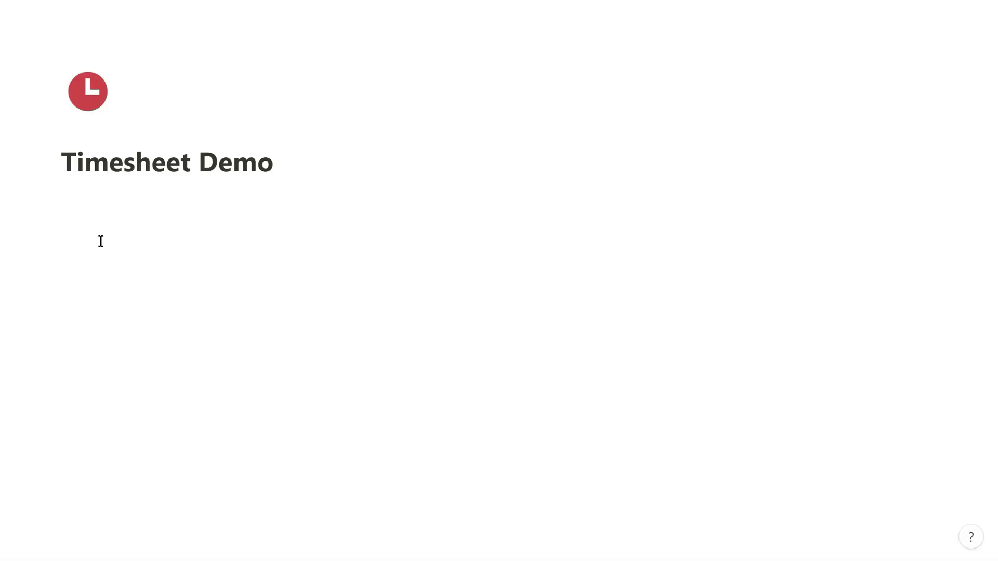
- Insert an inline database on the empty Timesheet Demo page and title it Timesheet
{"action": "left_click", "coordinate": [100, 241]}
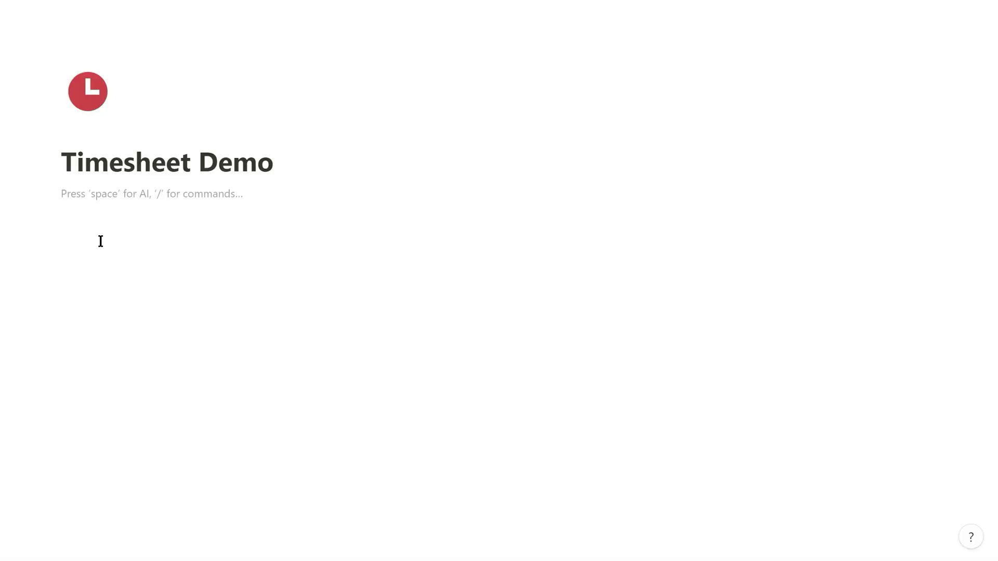
{"action": "type", "text": "/DATABASE"}
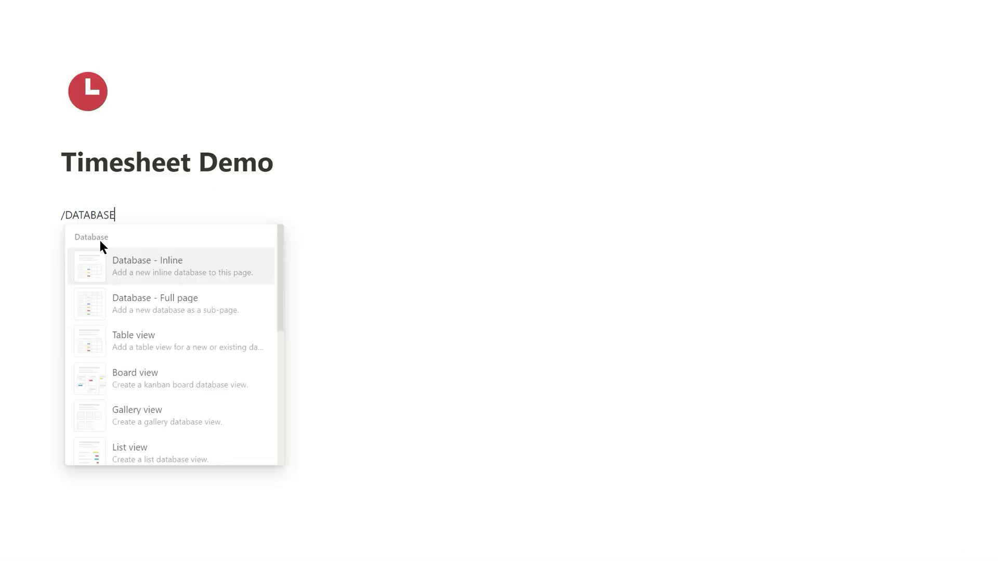
{"action": "key", "text": "Return"}
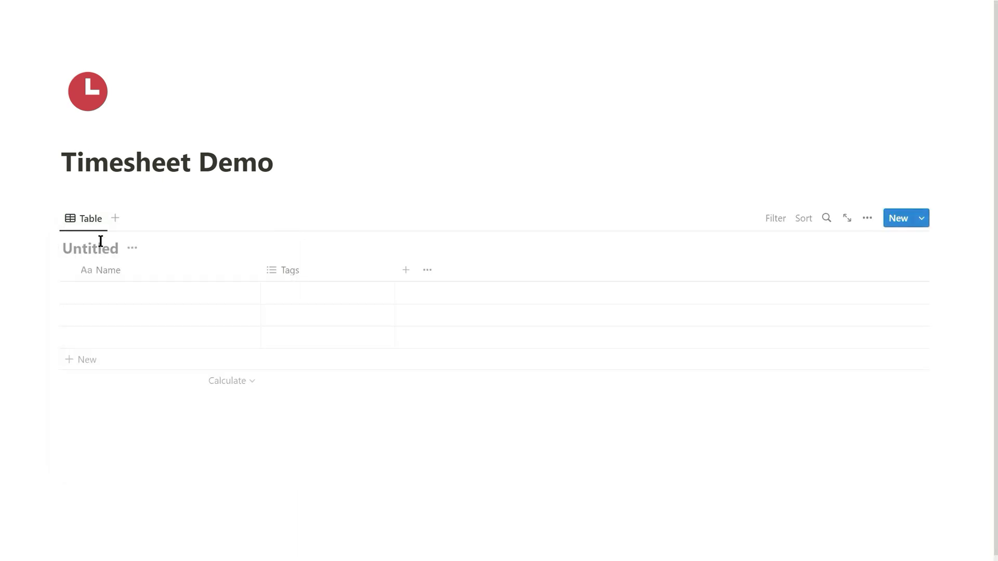
{"action": "type", "text": "Timesheet"}
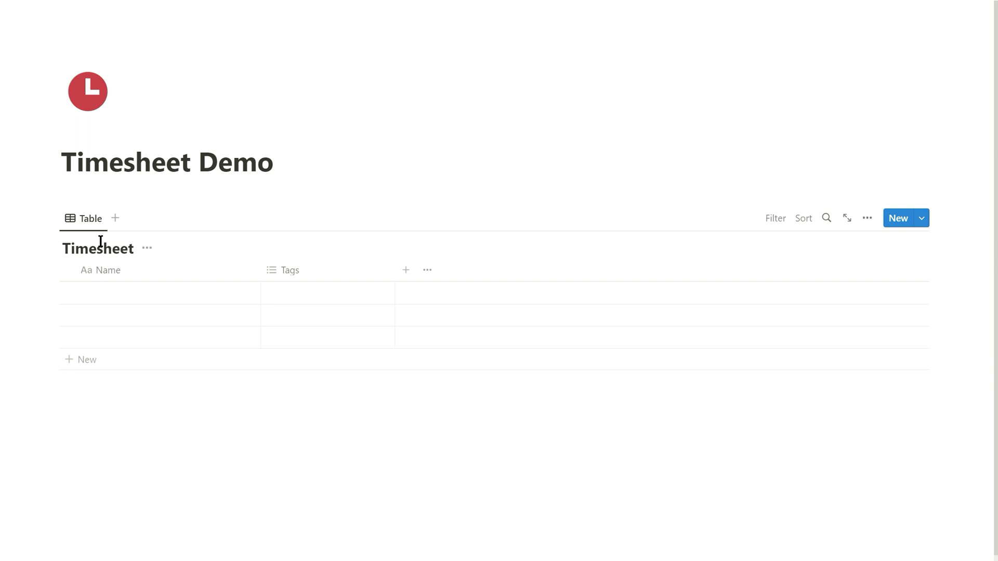
- Delete the Tags property from the Timesheet database
{"action": "left_click", "coordinate": [304, 280]}
{"action": "left_click", "coordinate": [285, 455]}
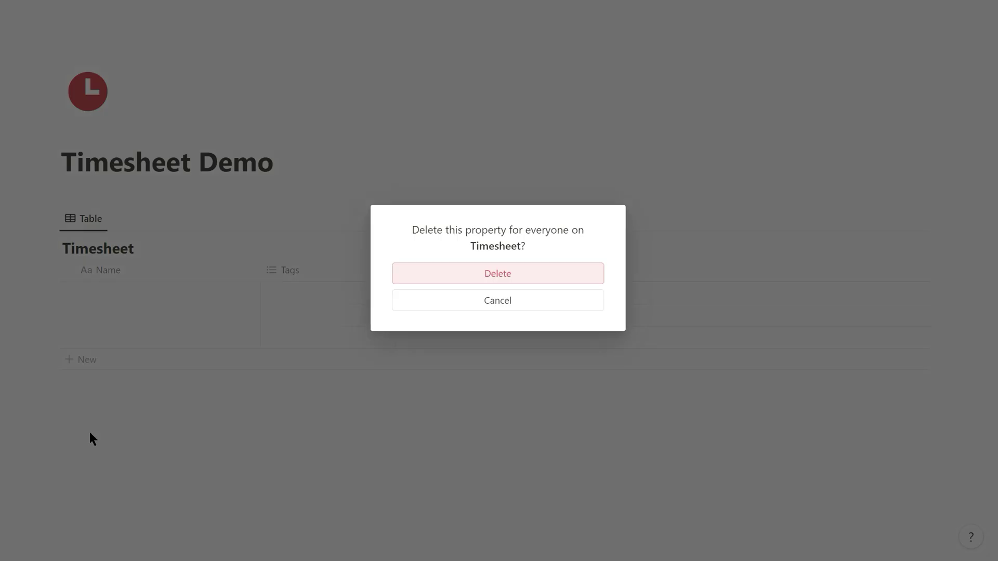
{"action": "left_click", "coordinate": [475, 272]}
- Insert a second inline database below the Timesheet database and title it Projects
{"action": "left_click", "coordinate": [118, 421]}
{"action": "type", "text": "/databas"}
{"action": "key", "text": "Return"}
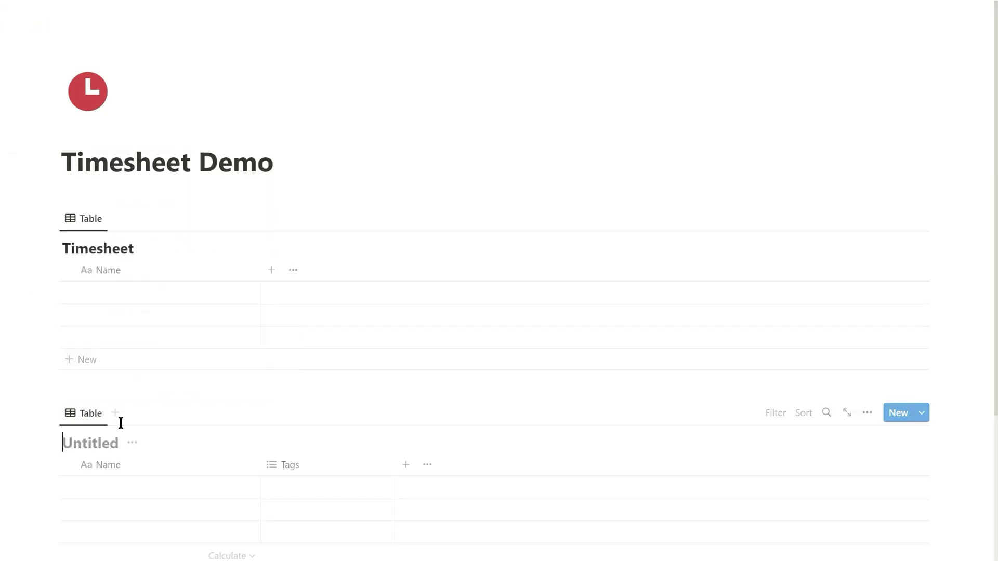
{"action": "type", "text": "Projects"}
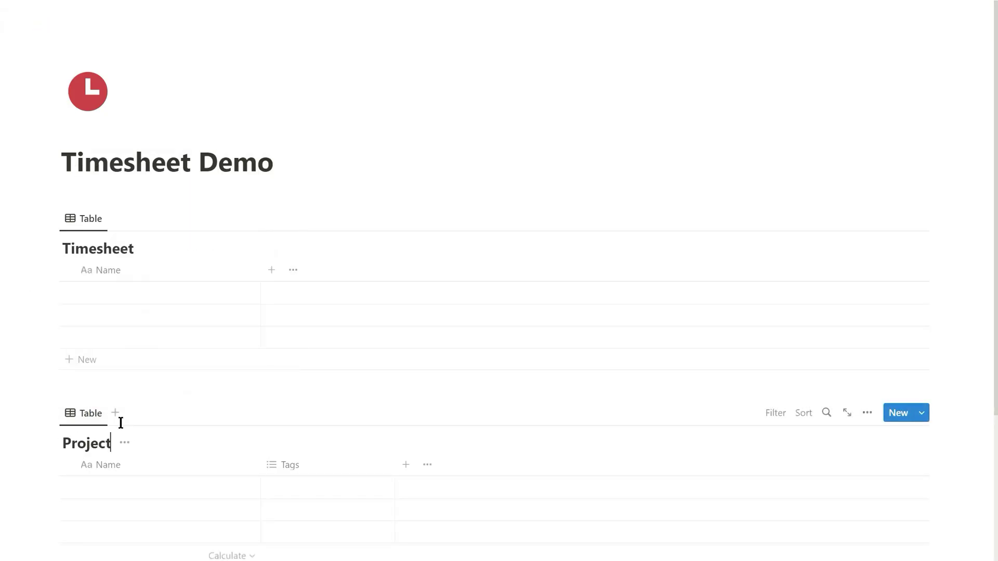
- Delete the Tags property from the Projects database
{"action": "left_click", "coordinate": [291, 464]}
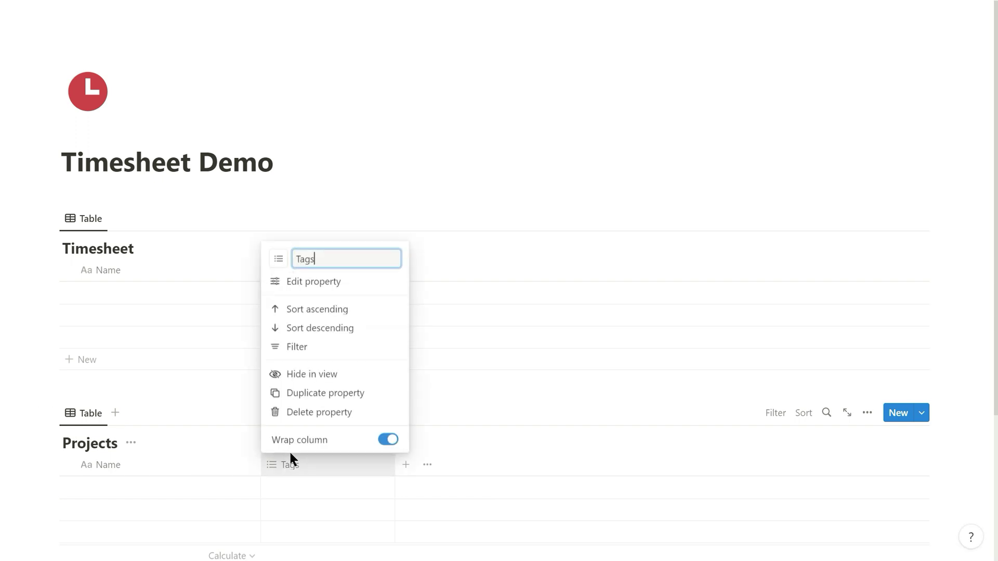
{"action": "left_click", "coordinate": [304, 415]}
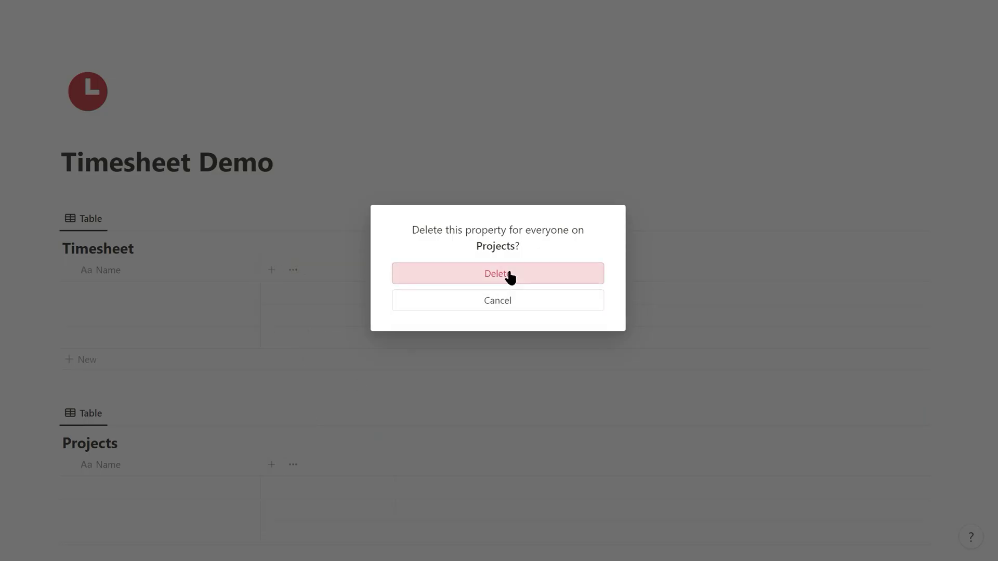
{"action": "left_click", "coordinate": [507, 277]}
- Add a Date property named Start to the Timesheet database
{"action": "scroll", "coordinate": [182, 390], "scroll_direction": "down", "scroll_amount": 3}
{"action": "scroll", "coordinate": [185, 384], "scroll_direction": "down", "scroll_amount": 2}
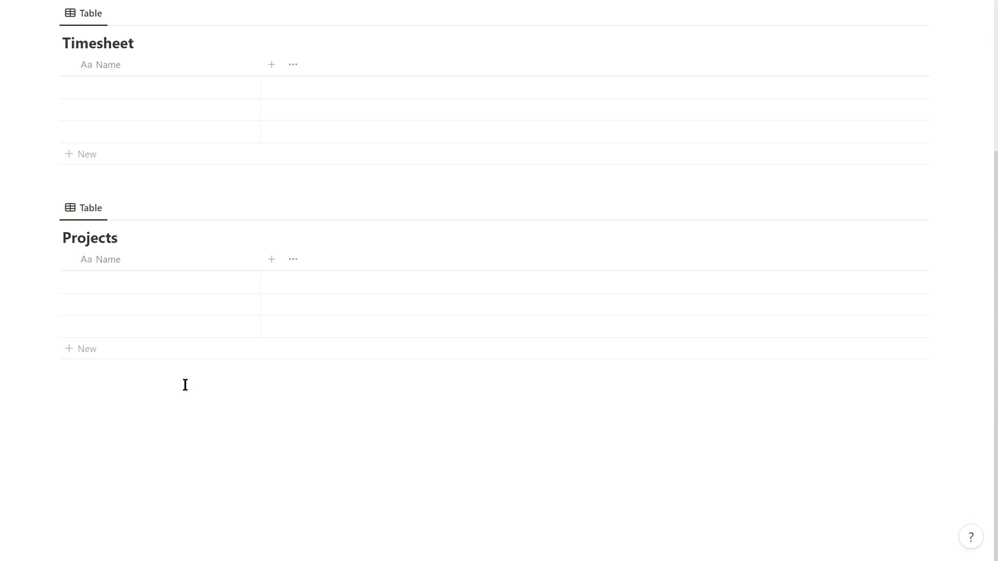
{"action": "scroll", "coordinate": [185, 384], "scroll_direction": "up", "scroll_amount": 1}
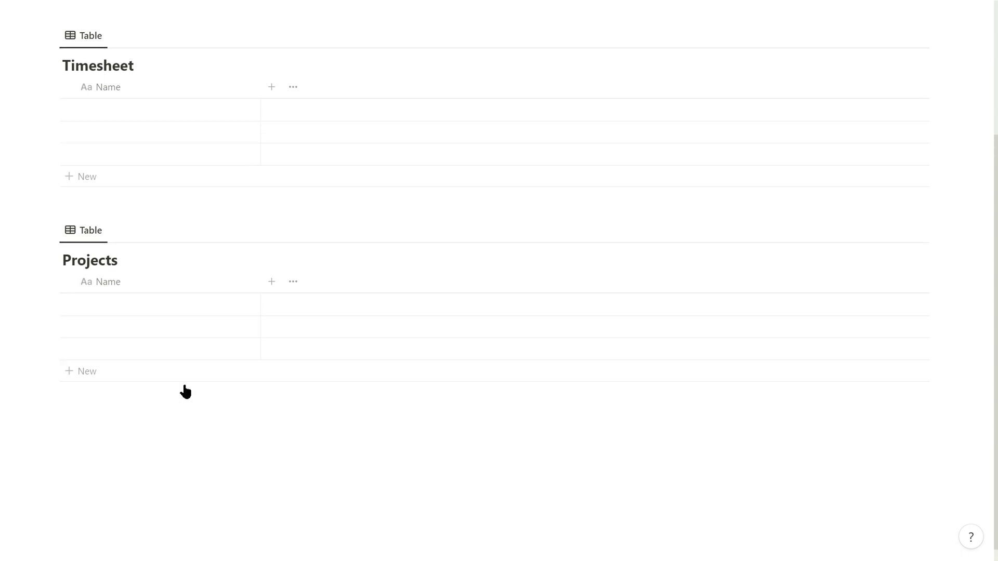
{"action": "left_click", "coordinate": [270, 92]}
{"action": "type", "text": "date"}
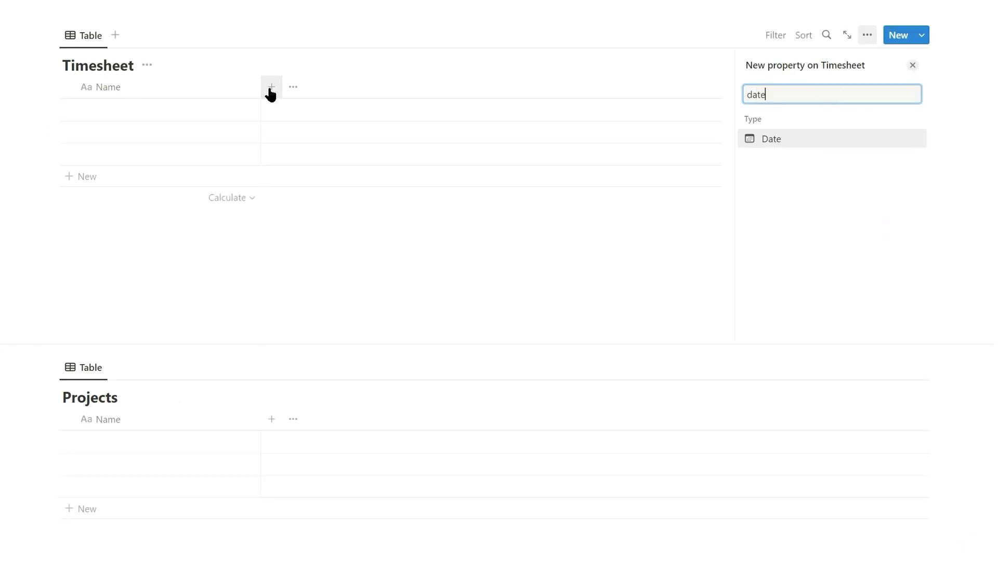
{"action": "key", "text": "Return"}
{"action": "key", "text": "BackSpace"}
{"action": "type", "text": "Start"}
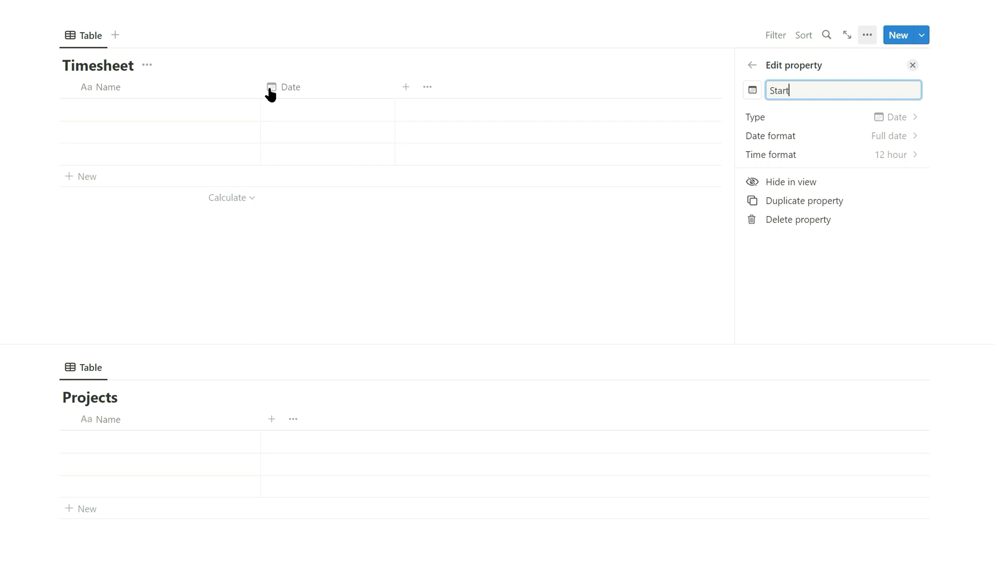
- Add a second Date property named End to the Timesheet database
{"action": "left_click", "coordinate": [405, 88]}
{"action": "type", "text": "da"}
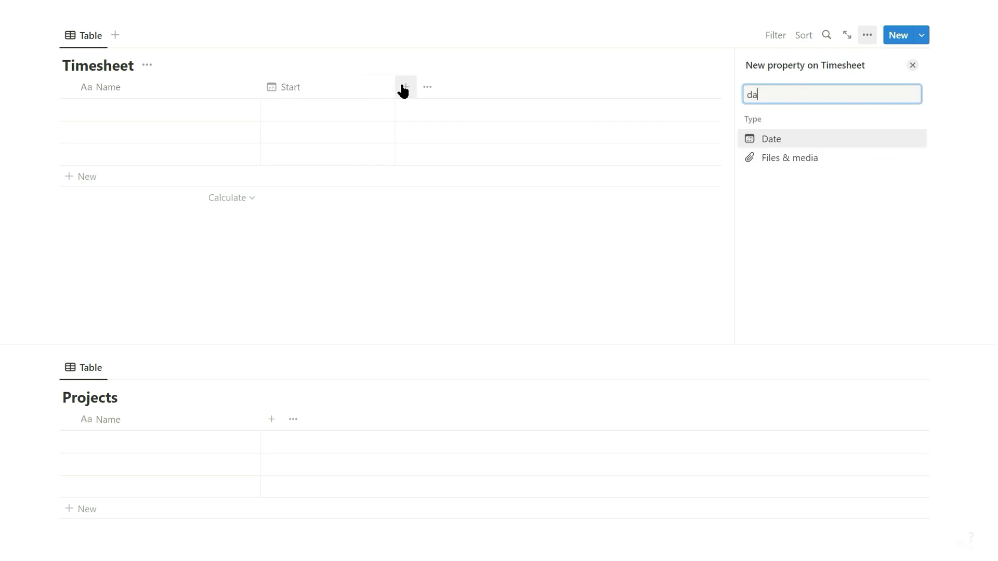
{"action": "key", "text": "Return"}
{"action": "type", "text": "End"}
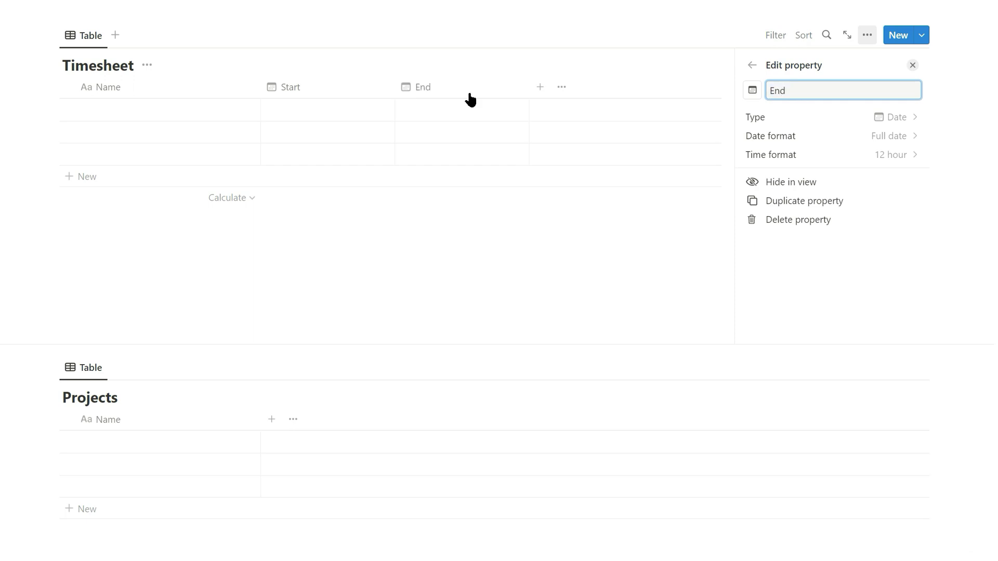
{"action": "left_click", "coordinate": [540, 89]}
- Add a Select property named Work Type to the Timesheet database
{"action": "left_click", "coordinate": [540, 90]}
{"action": "type", "text": "se"}
{"action": "key", "text": "Return"}
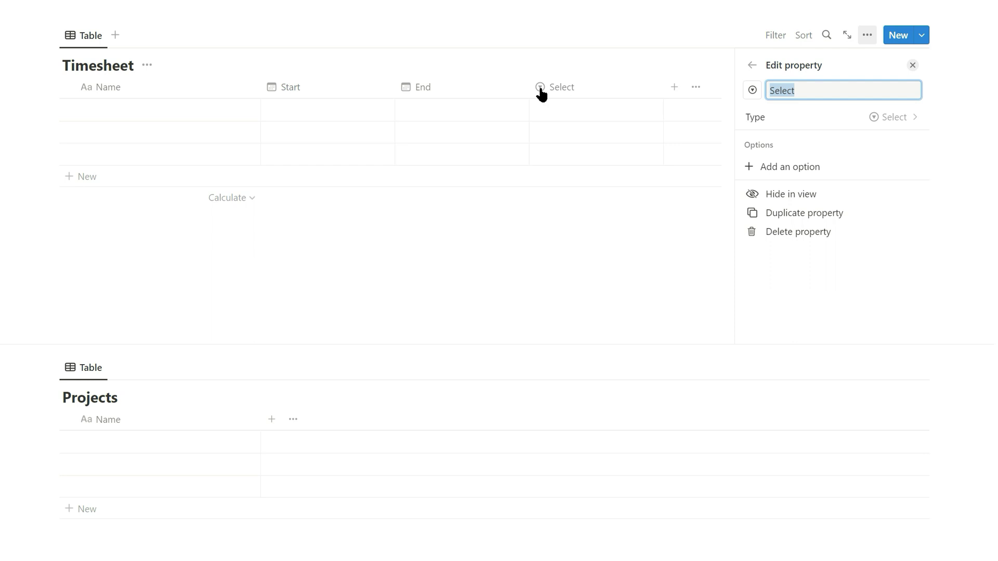
{"action": "type", "text": "Work Type"}
- Add the options Development and Meeting to the Work Type property
{"action": "left_click", "coordinate": [801, 167]}
{"action": "type", "text": "Development"}
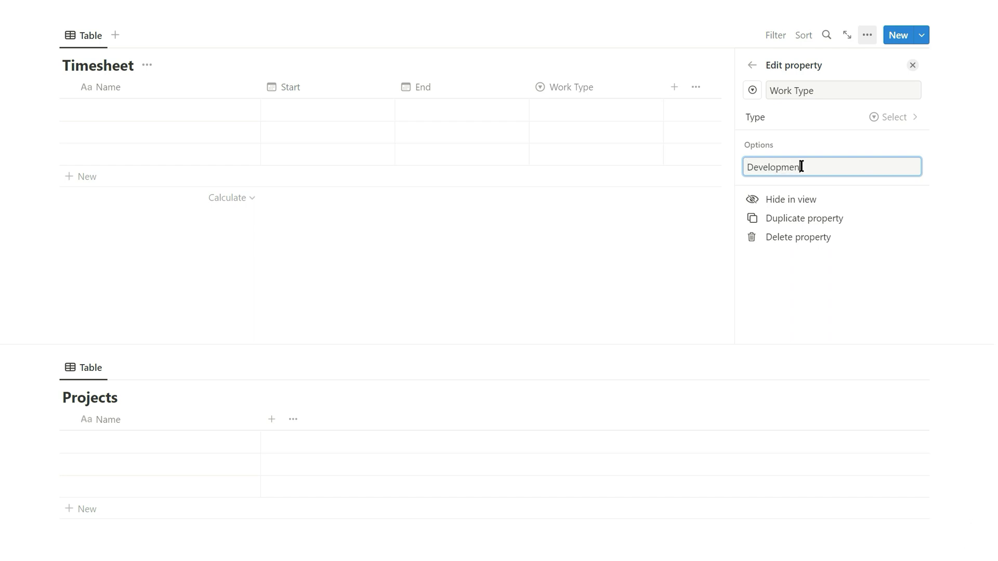
{"action": "key", "text": "Return"}
{"action": "type", "text": "Meeting"}
{"action": "key", "text": "Return"}
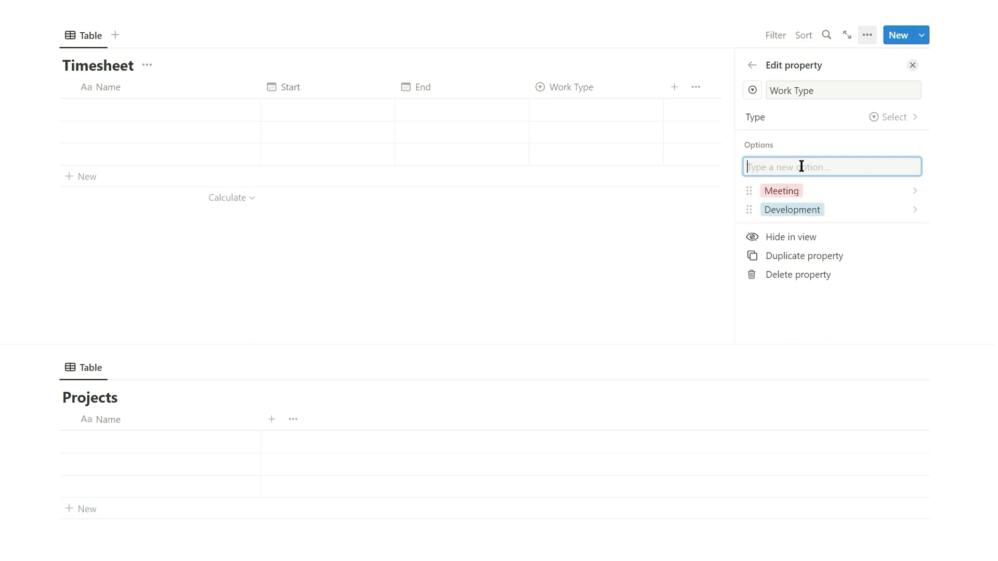
{"action": "left_click", "coordinate": [675, 92]}
- Add a Select property named Timesheet Status to the Timesheet database
{"action": "left_click", "coordinate": [674, 90]}
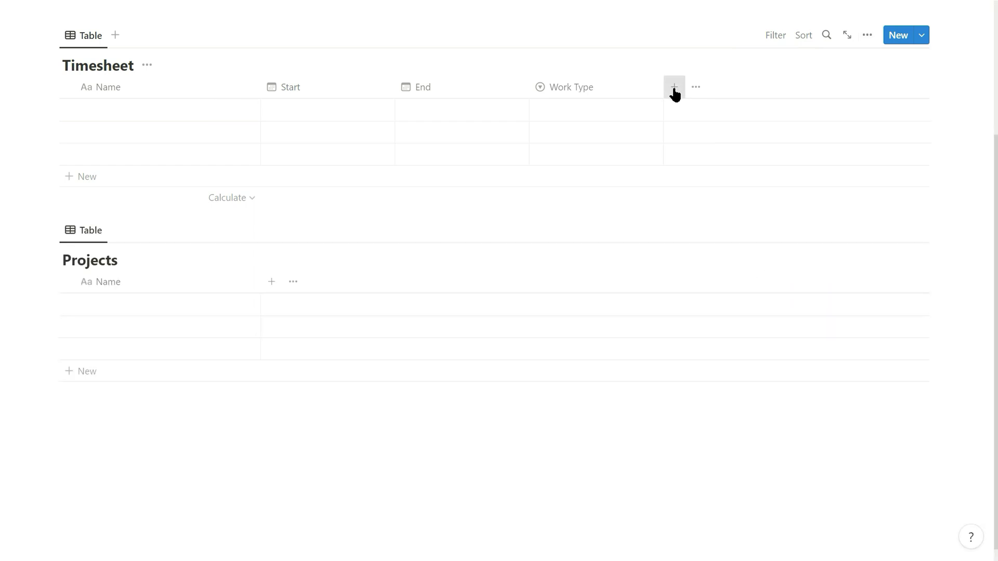
{"action": "type", "text": "sel"}
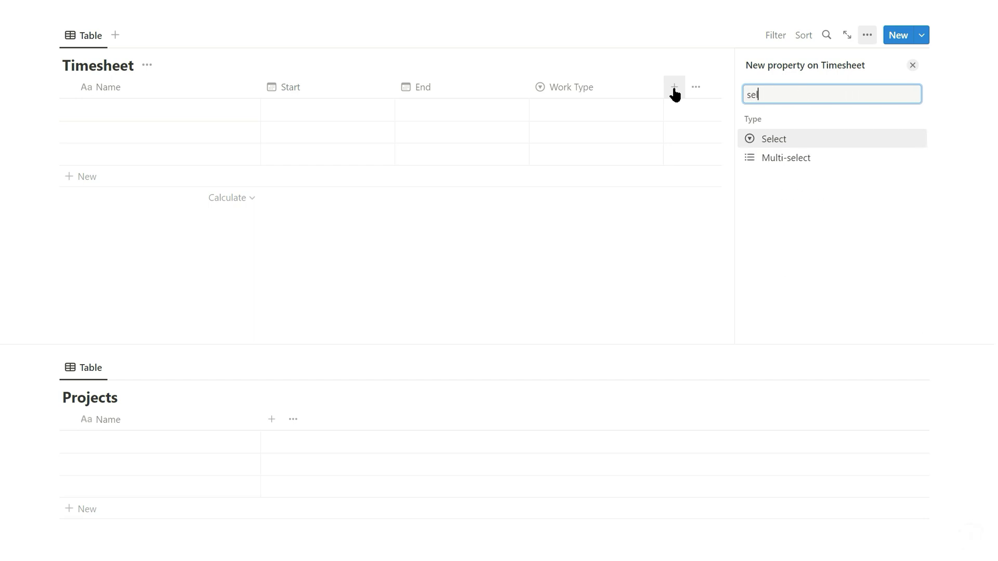
{"action": "key", "text": "Return"}
{"action": "type", "text": "Timesheet Status"}
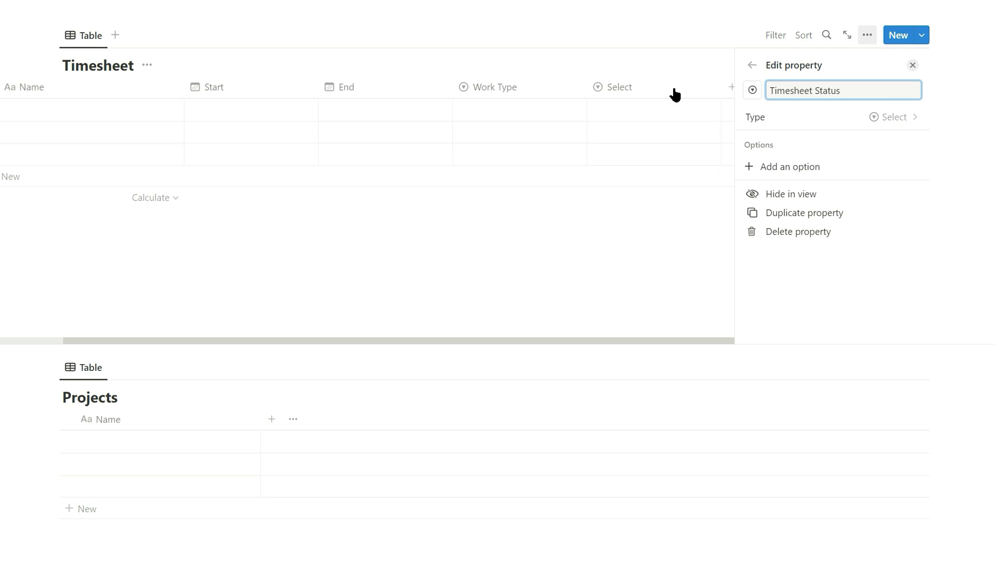
- Add the options Current, Paused and Completed to the Timesheet Status property
{"action": "left_click", "coordinate": [800, 167]}
{"action": "type", "text": "Current"}
{"action": "key", "text": "Return"}
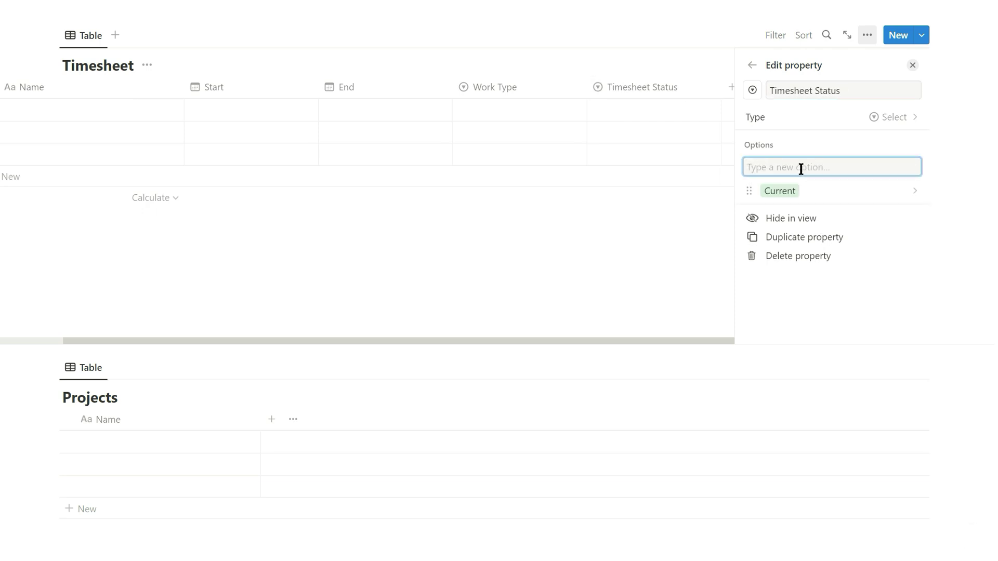
{"action": "type", "text": "Paused"}
{"action": "key", "text": "Return"}
{"action": "type", "text": "Completed"}
{"action": "key", "text": "Return"}
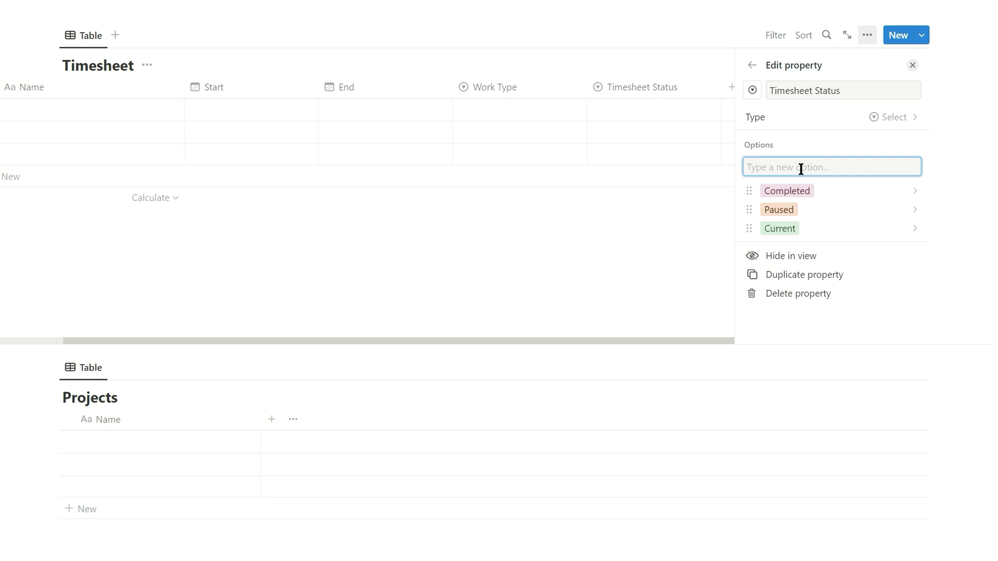
{"action": "left_click", "coordinate": [717, 231]}
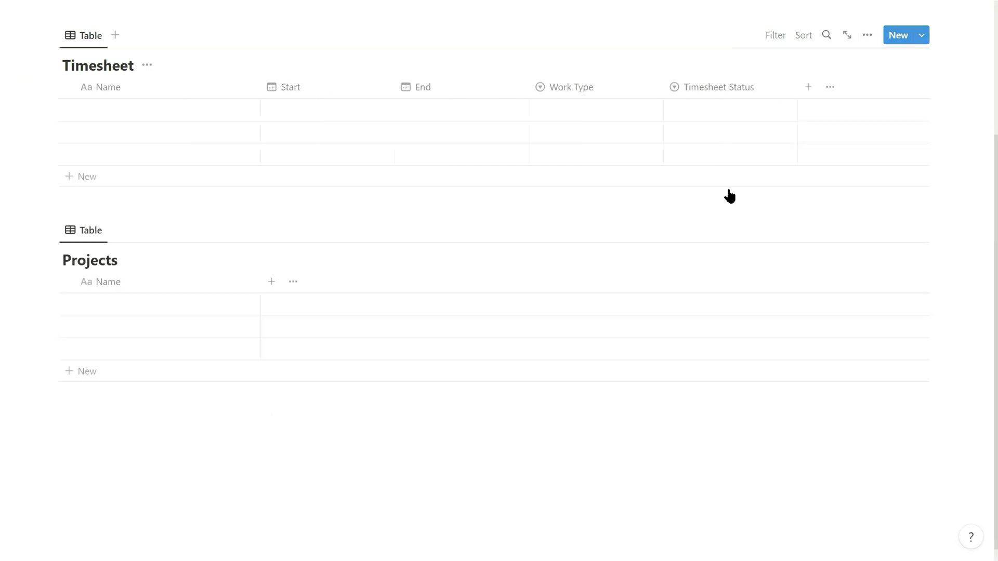
- Add a Person property to the Timesheet database
{"action": "left_click", "coordinate": [807, 87]}
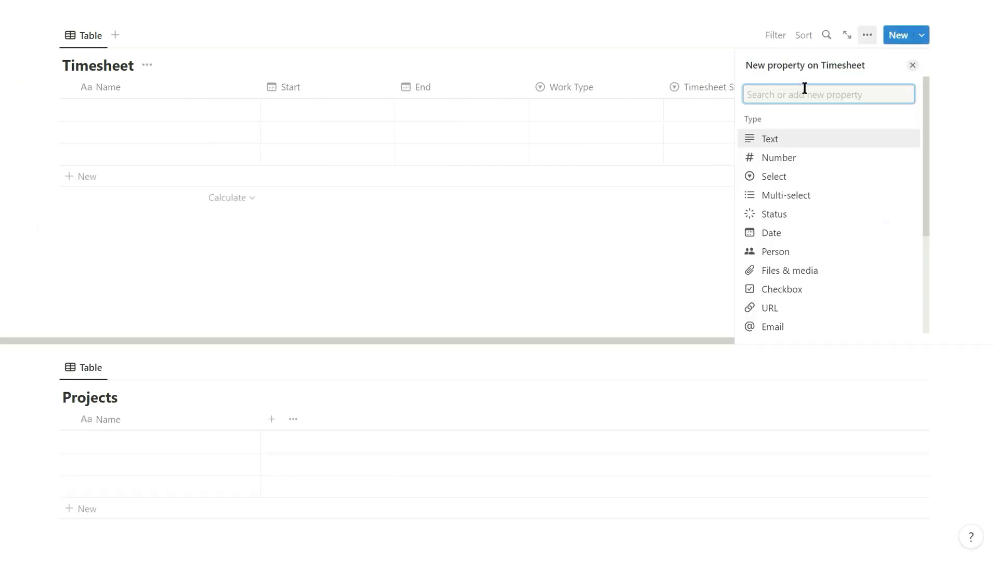
{"action": "left_click", "coordinate": [776, 252]}
{"action": "left_click", "coordinate": [678, 265]}
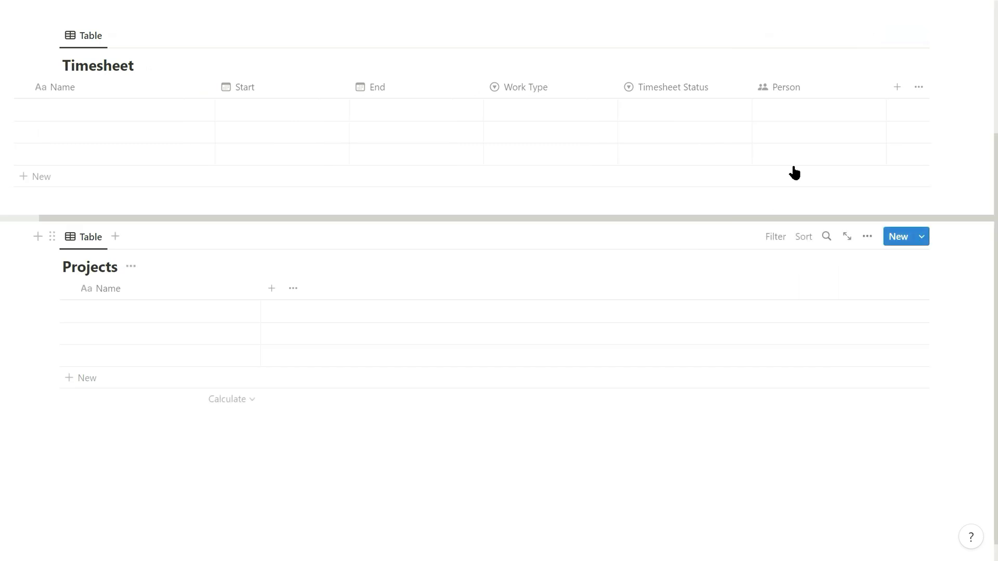
- Add a Relation property from Timesheet to the Projects database, limited to 1 page and shown on Projects
{"action": "left_click", "coordinate": [898, 87]}
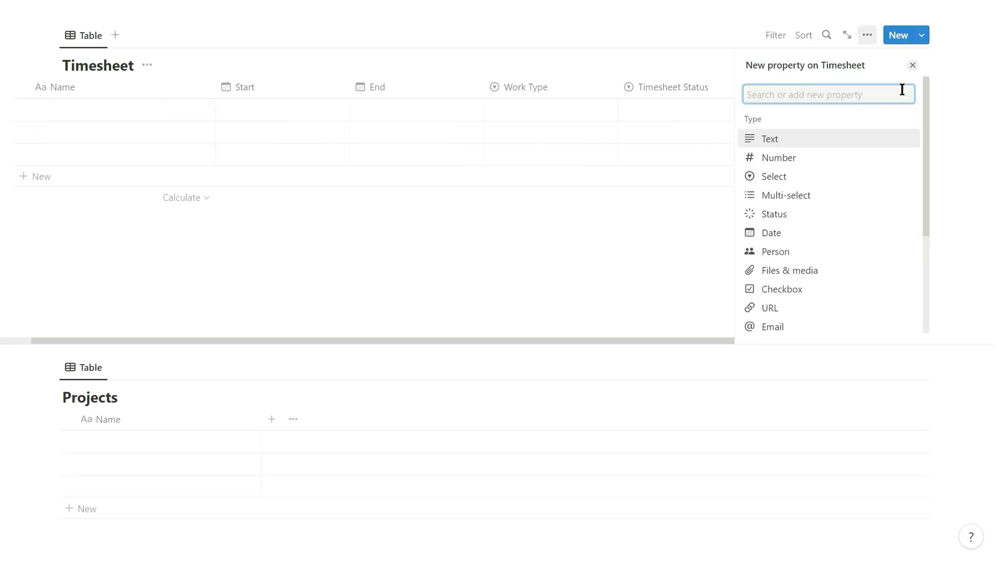
{"action": "type", "text": "re"}
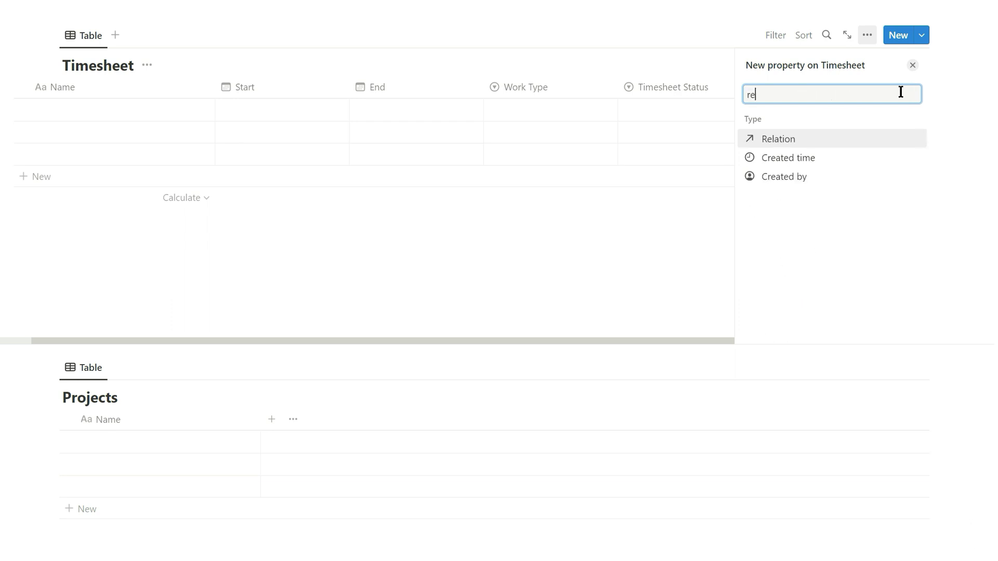
{"action": "key", "text": "Return"}
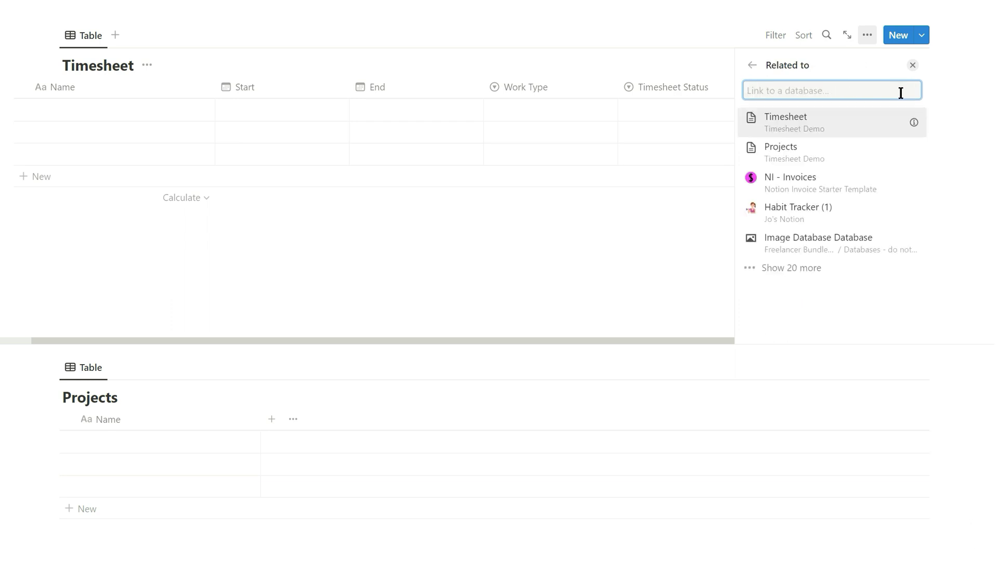
{"action": "left_click", "coordinate": [882, 153]}
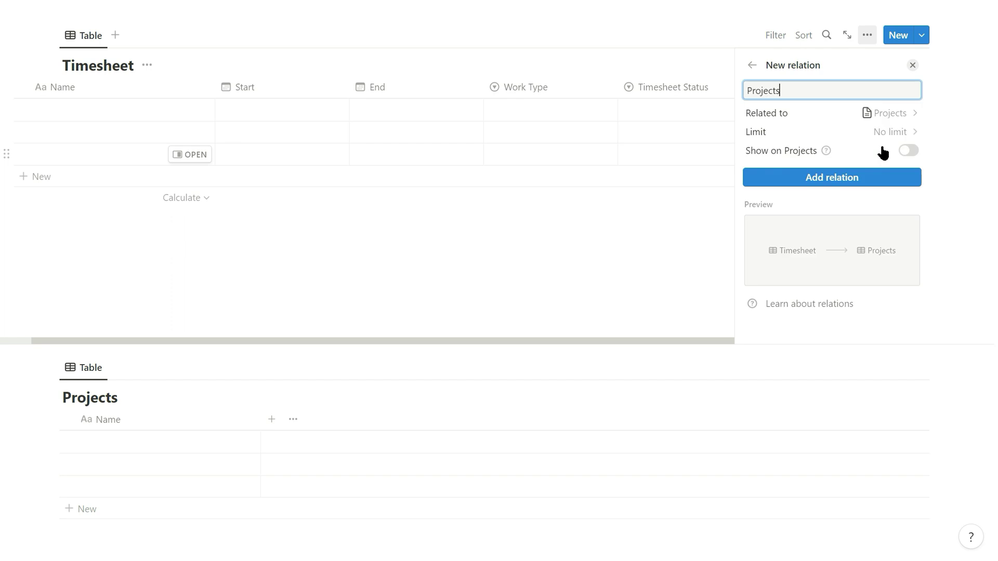
{"action": "left_click", "coordinate": [903, 152]}
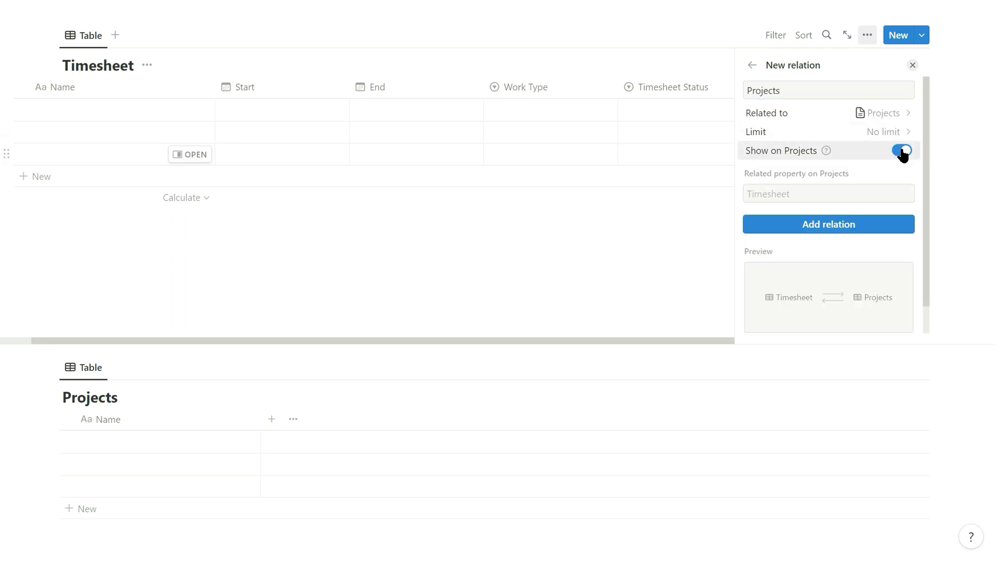
{"action": "left_click", "coordinate": [844, 132]}
{"action": "left_click", "coordinate": [878, 155]}
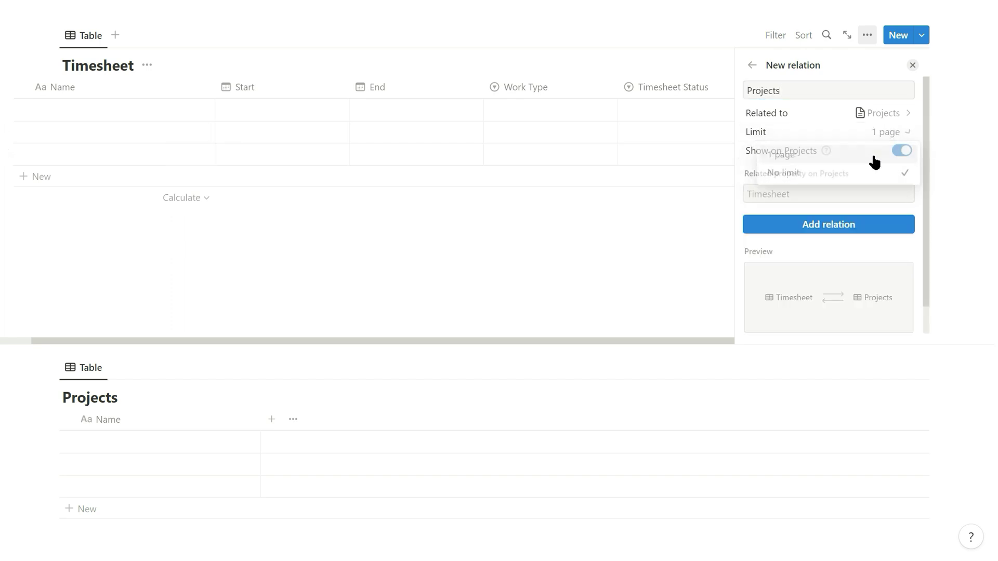
{"action": "left_click", "coordinate": [832, 224]}
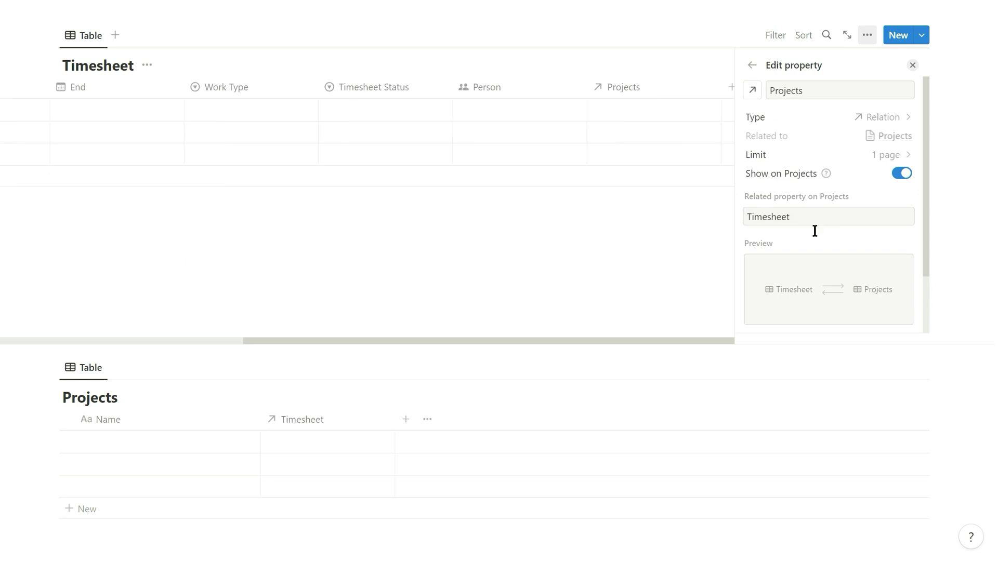
{"action": "left_click", "coordinate": [663, 267]}
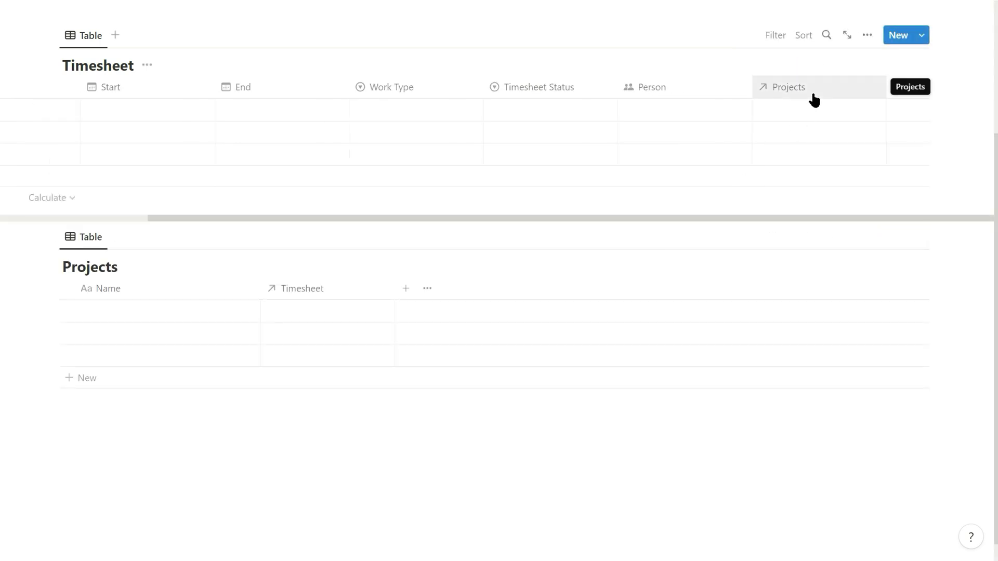
- Move the Projects column directly after Name in the Timesheet table and narrow the Name column in both tables
{"action": "left_click_drag", "start_coordinate": [814, 96], "coordinate": [131, 94]}
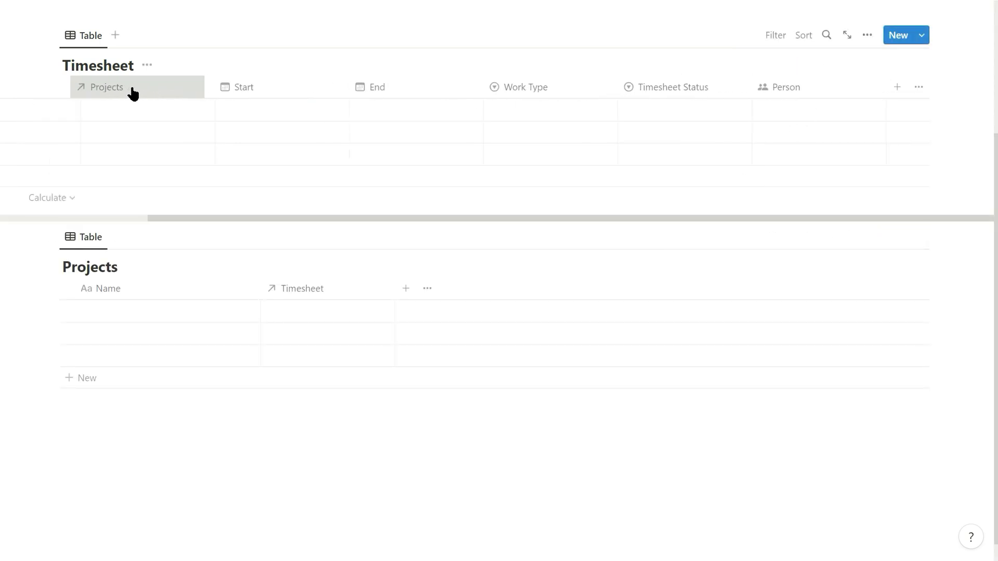
{"action": "left_click_drag", "start_coordinate": [164, 216], "coordinate": [39, 217]}
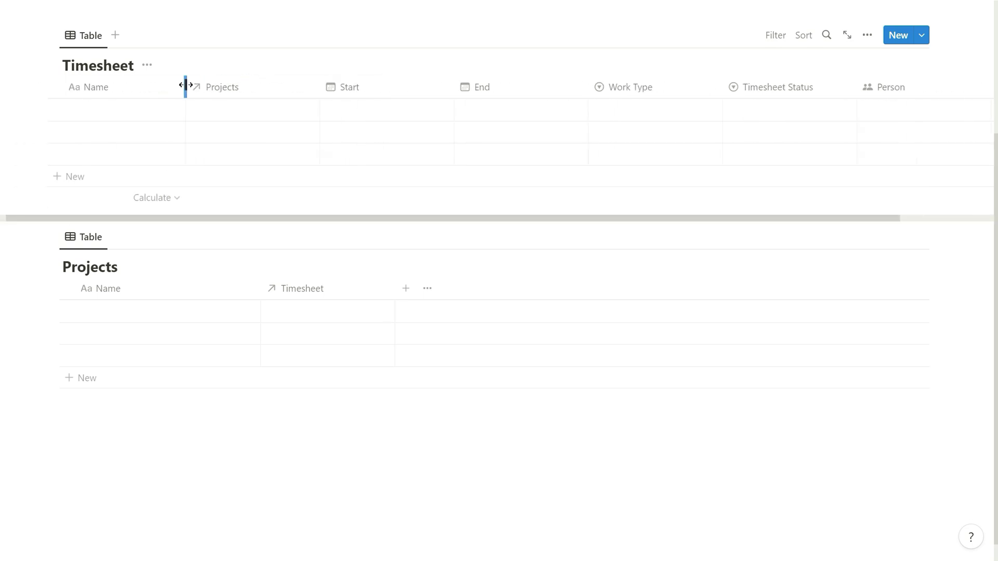
{"action": "left_click", "coordinate": [261, 295]}
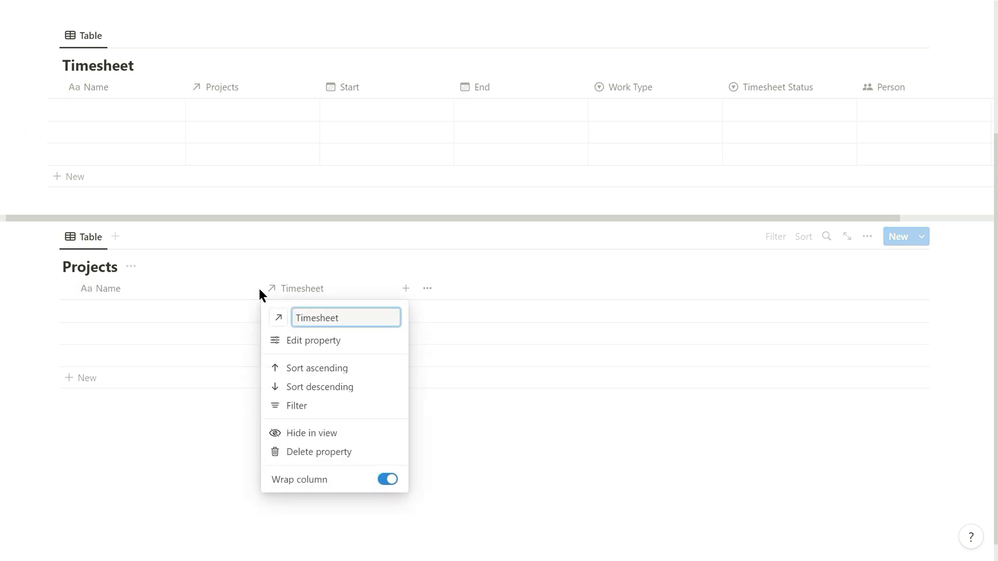
{"action": "left_click", "coordinate": [259, 288]}
{"action": "left_click_drag", "start_coordinate": [259, 288], "coordinate": [189, 288]}
- Add a Status property to the Projects database
{"action": "left_click", "coordinate": [337, 294]}
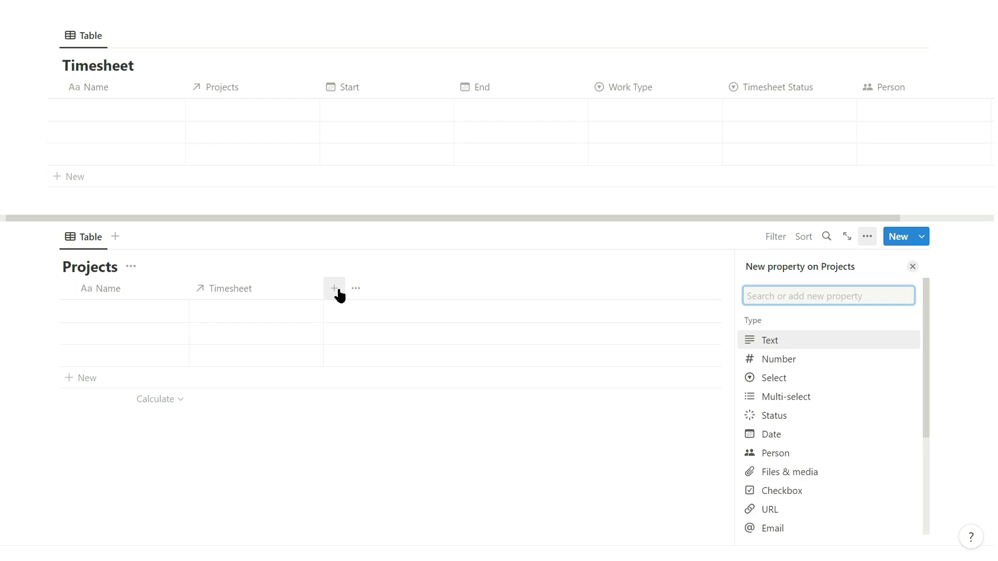
{"action": "type", "text": "st"}
{"action": "key", "text": "Return"}
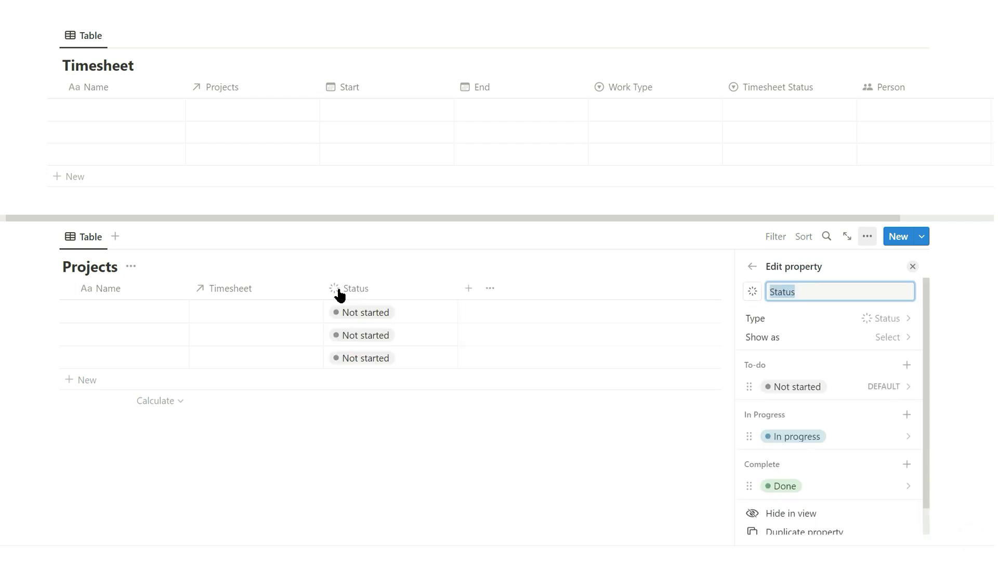
- Name the first project Logo Design and delete the two empty rows below it in the Projects table
{"action": "left_click", "coordinate": [108, 315]}
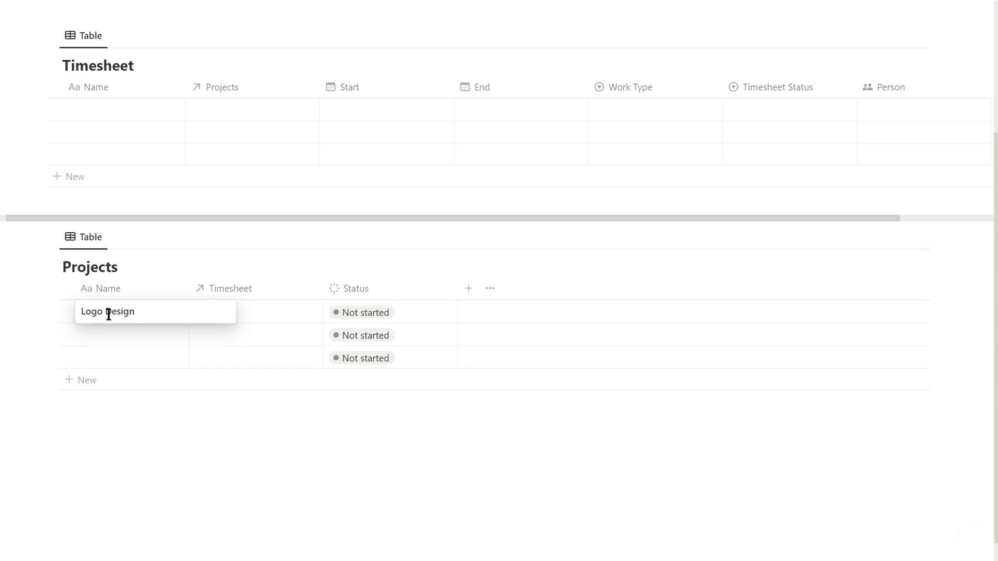
{"action": "key", "text": "Return"}
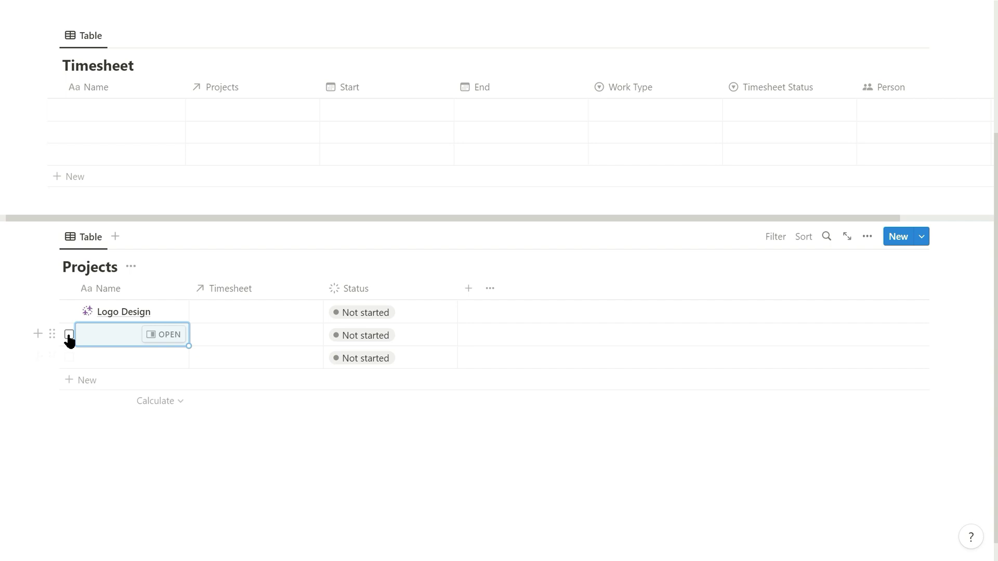
{"action": "left_click", "coordinate": [69, 335]}
{"action": "left_click", "coordinate": [69, 357]}
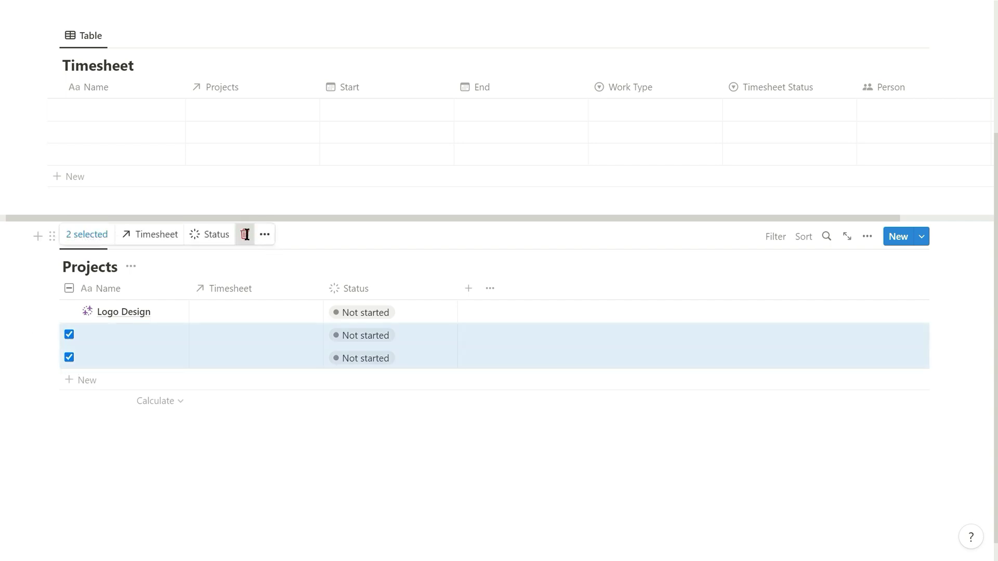
{"action": "left_click", "coordinate": [245, 235]}
- Delete the three empty rows from the Timesheet table
{"action": "left_click", "coordinate": [58, 124]}
{"action": "left_click", "coordinate": [57, 146]}
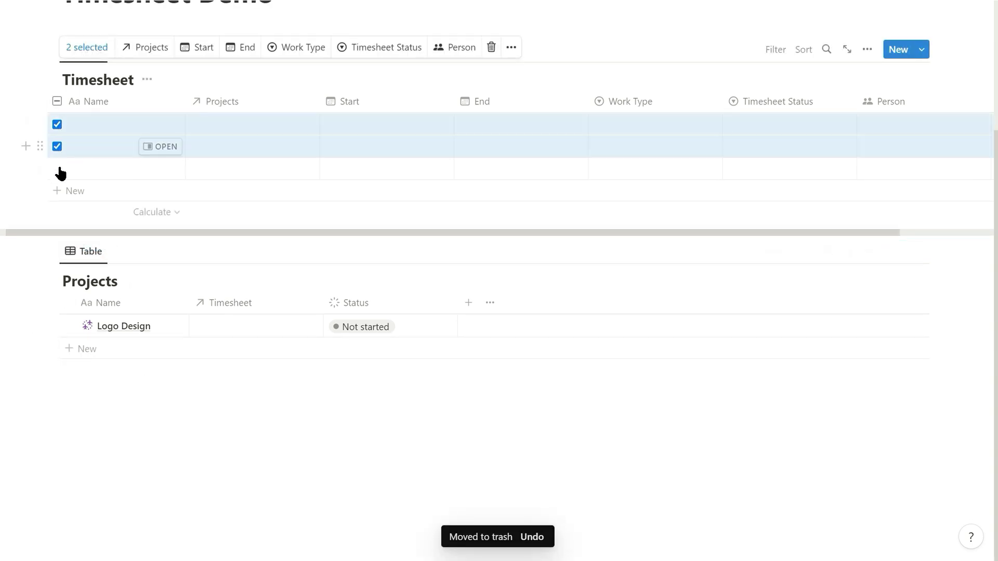
{"action": "left_click", "coordinate": [57, 168]}
{"action": "left_click", "coordinate": [491, 47]}
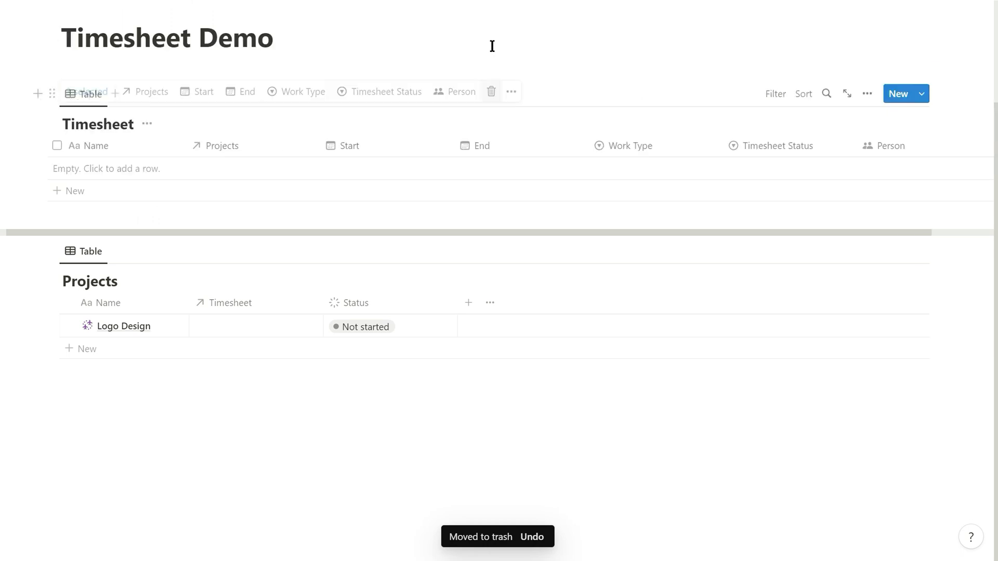
- Insert a button block under the Timesheet Demo title with a step that adds a page to the Timesheet database
{"action": "key", "text": "Return"}
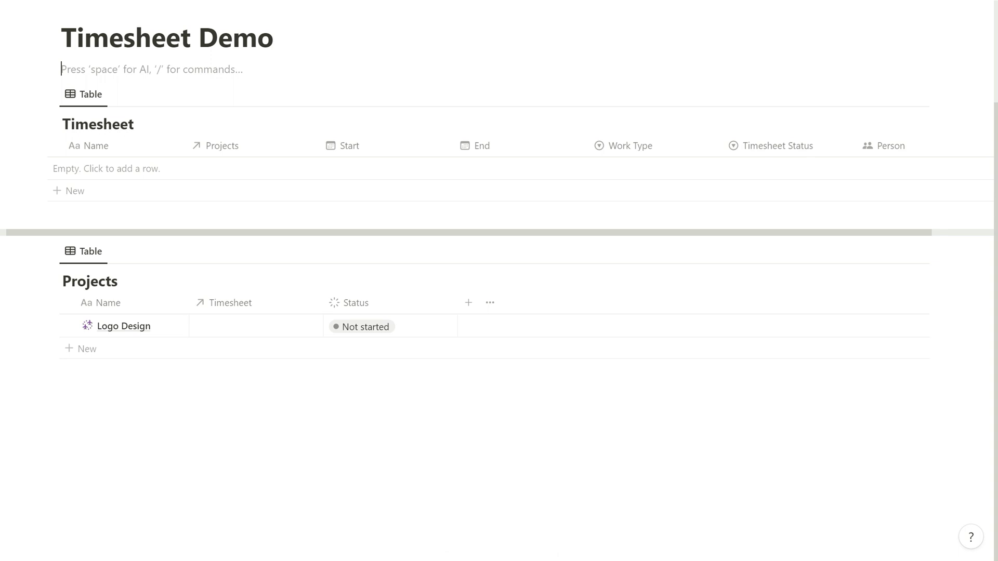
{"action": "type", "text": "/butt"}
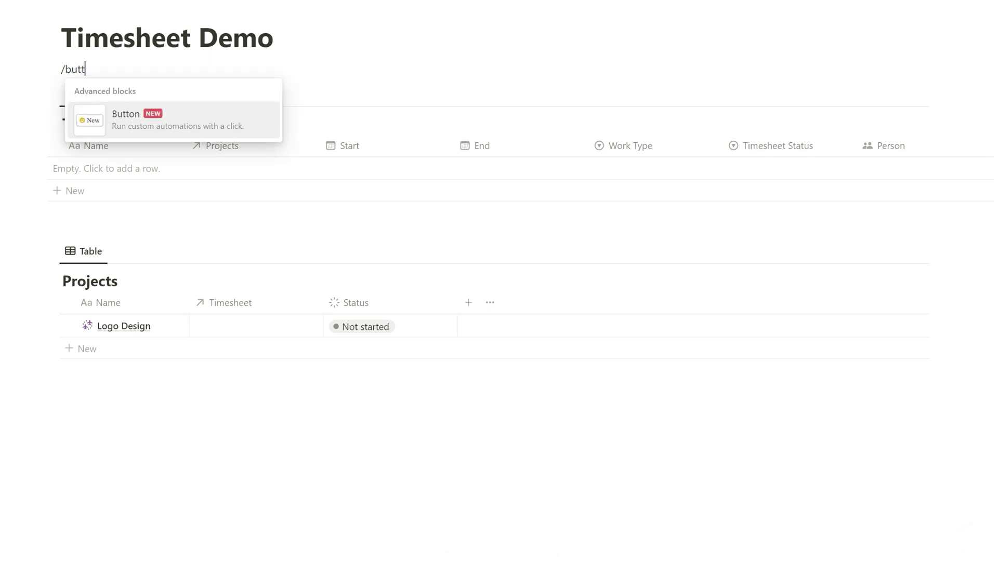
{"action": "key", "text": "Return"}
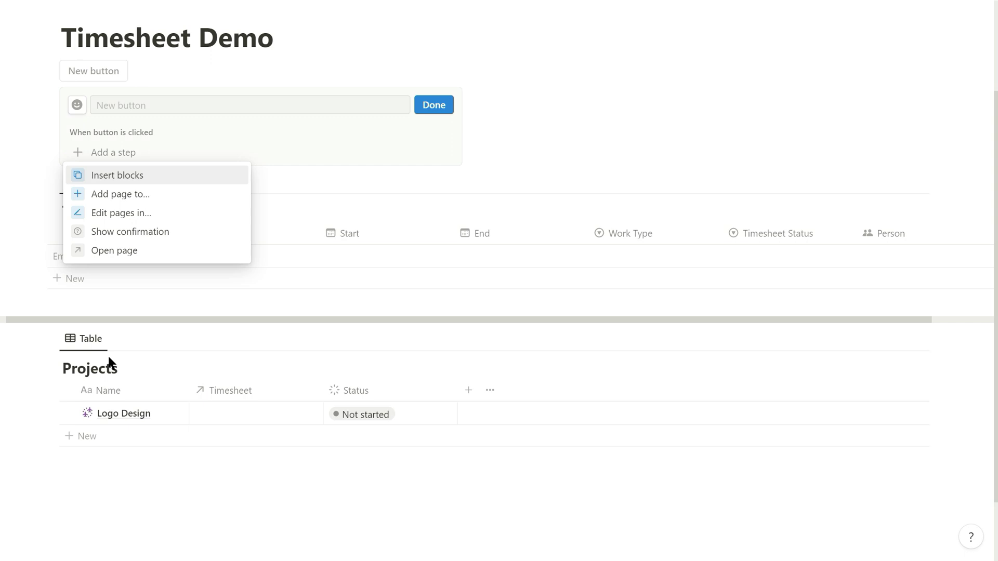
{"action": "left_click", "coordinate": [125, 196]}
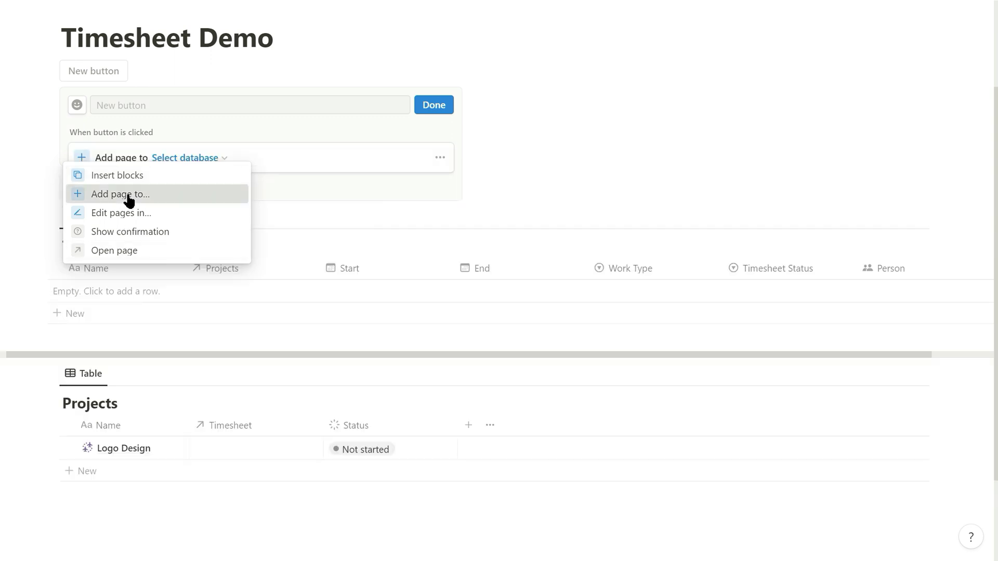
{"action": "left_click", "coordinate": [181, 160]}
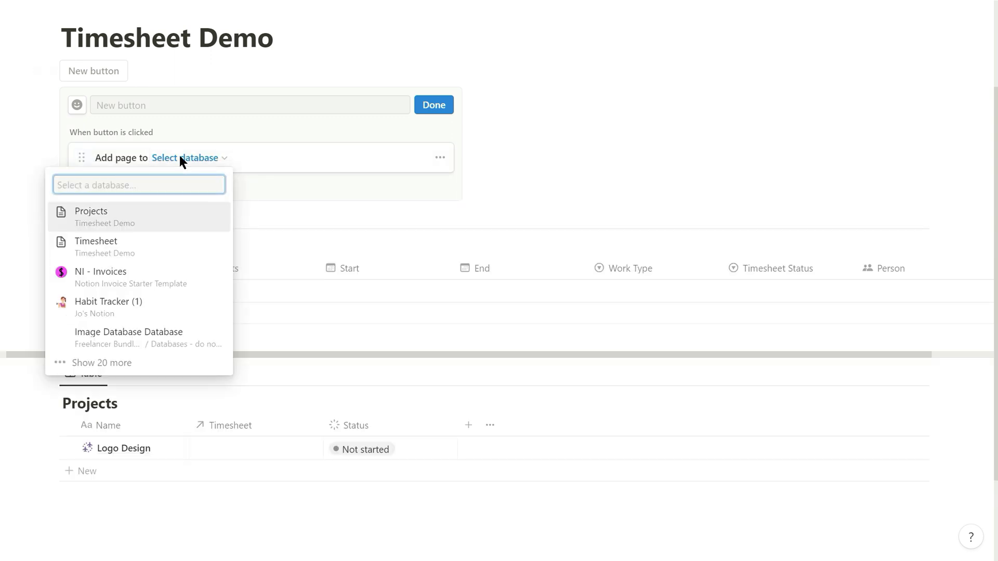
{"action": "left_click", "coordinate": [137, 249]}
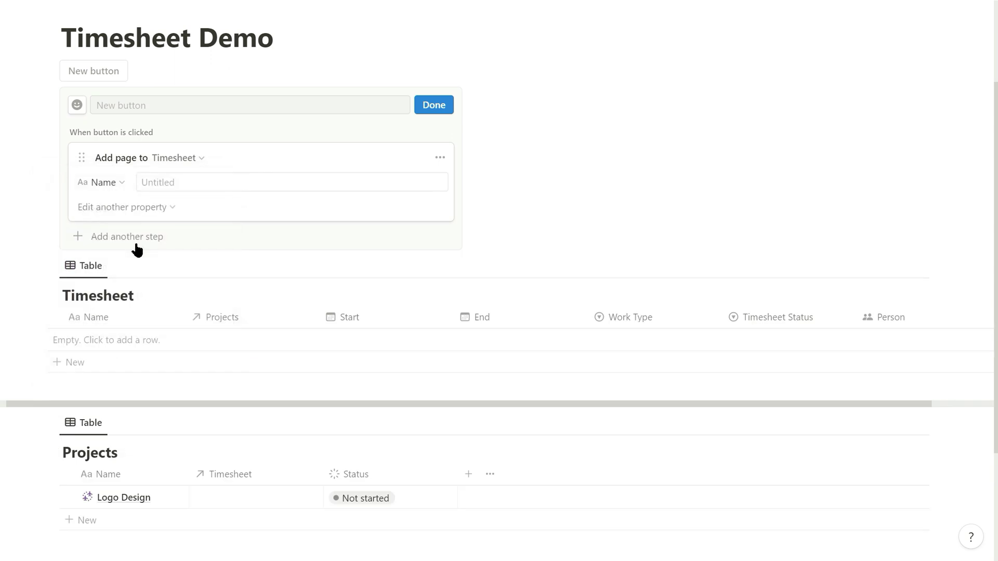
- Make the button's new Timesheet page set Start to Now and Timesheet Status to Current
{"action": "left_click", "coordinate": [123, 183]}
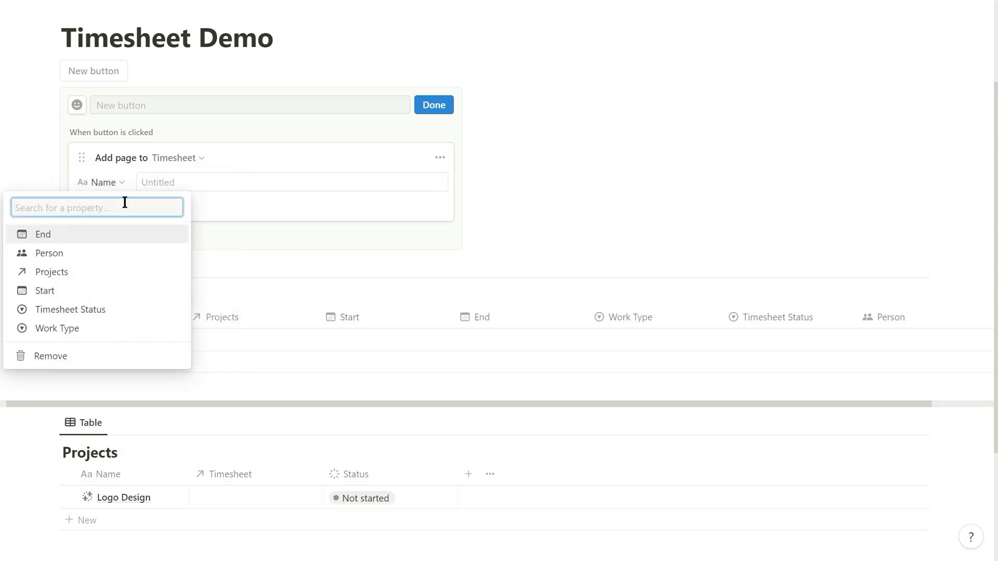
{"action": "left_click", "coordinate": [132, 289]}
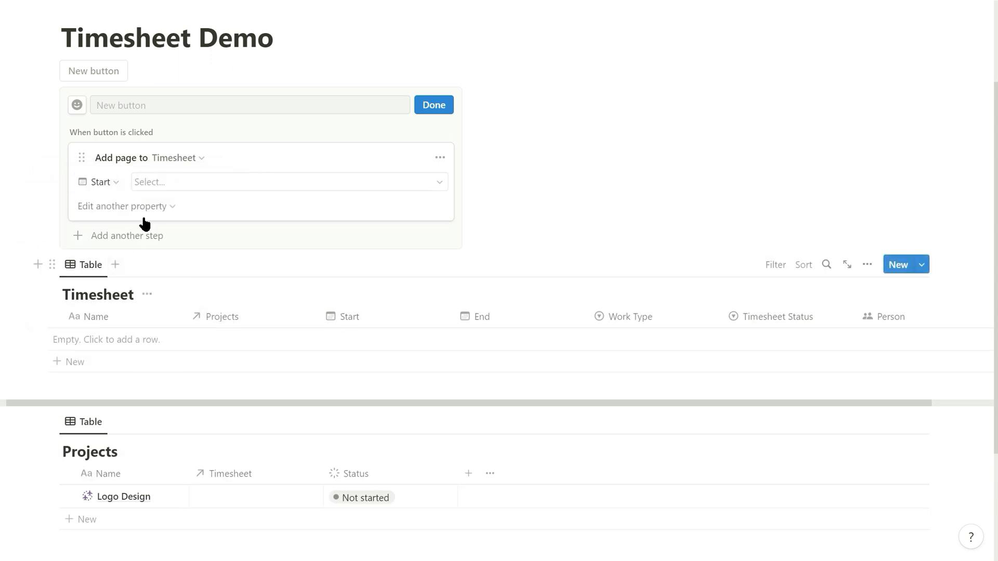
{"action": "left_click", "coordinate": [156, 186]}
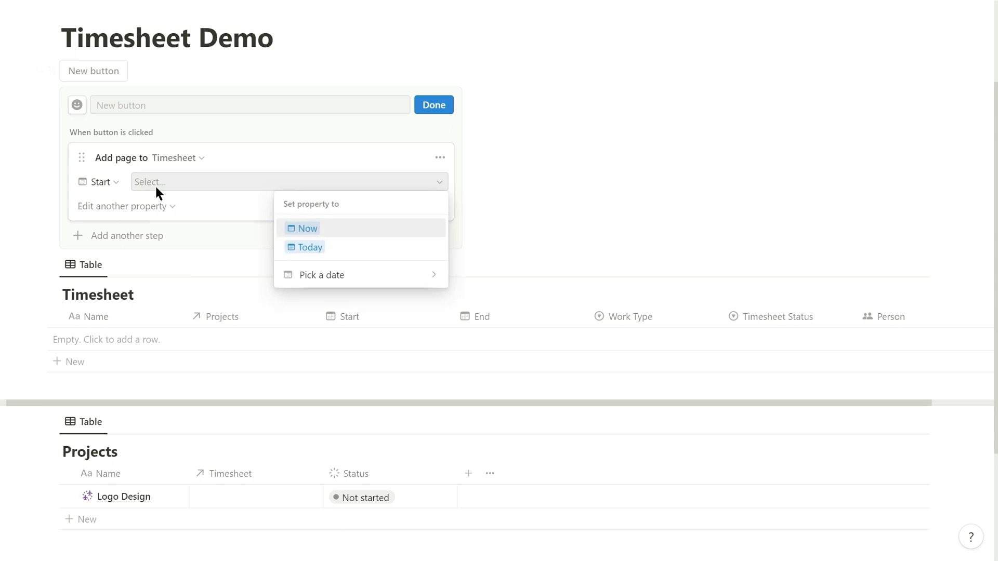
{"action": "left_click", "coordinate": [305, 234]}
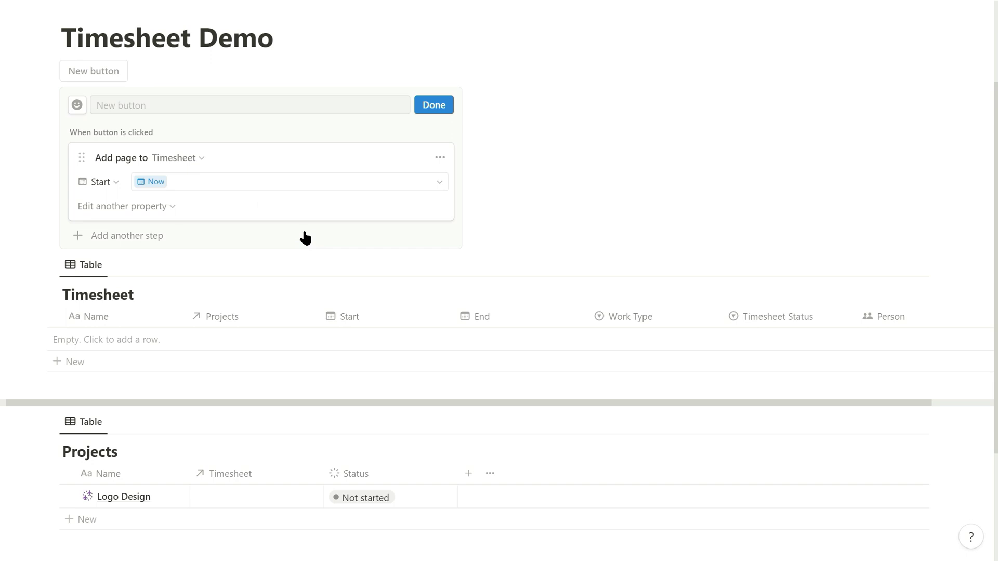
{"action": "left_click", "coordinate": [108, 207]}
{"action": "left_click", "coordinate": [94, 333]}
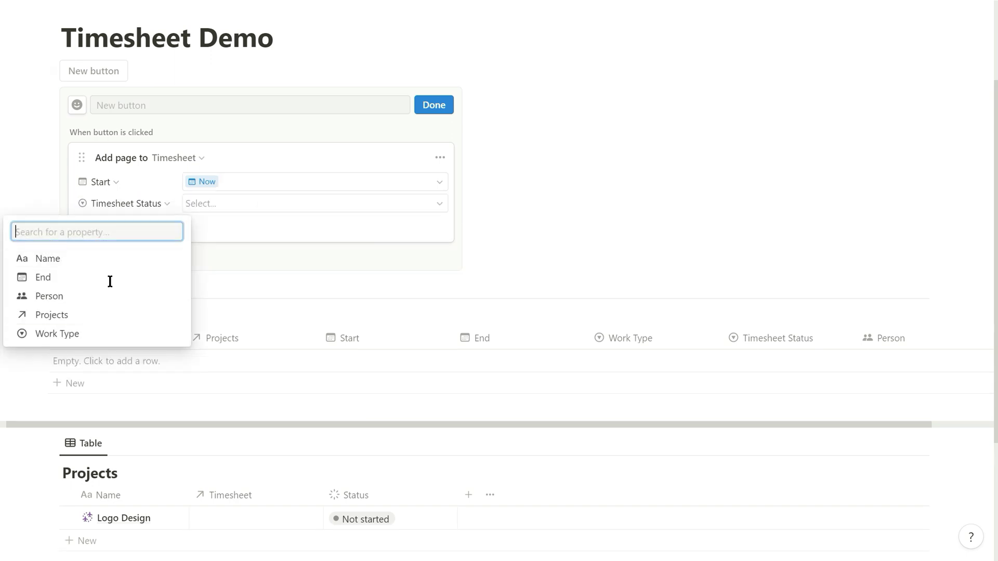
{"action": "left_click", "coordinate": [201, 203]}
{"action": "left_click", "coordinate": [295, 315]}
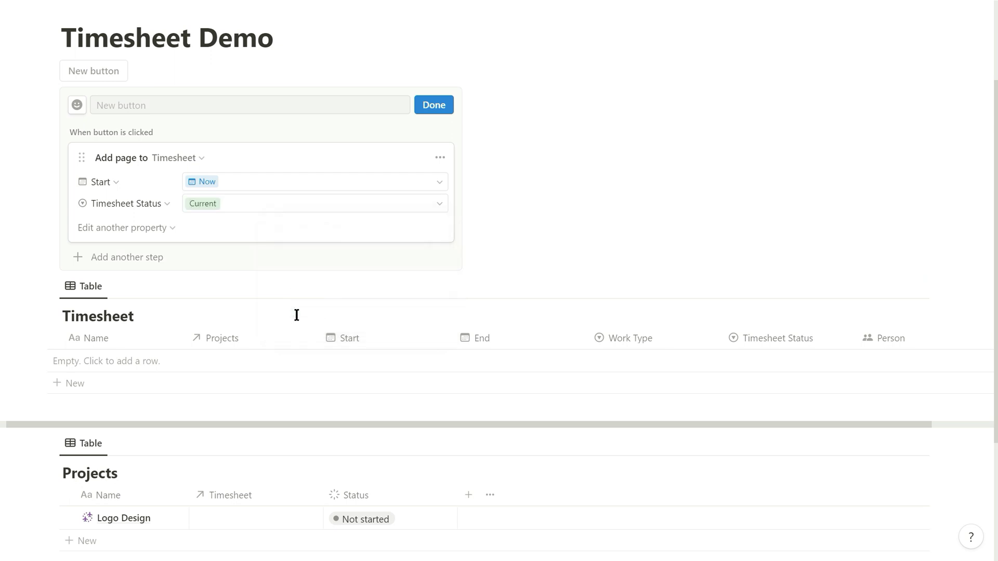
- Add the Person property to the button's Timesheet page step and set it to Person who clicked button
{"action": "left_click", "coordinate": [138, 224]}
{"action": "left_click", "coordinate": [110, 317]}
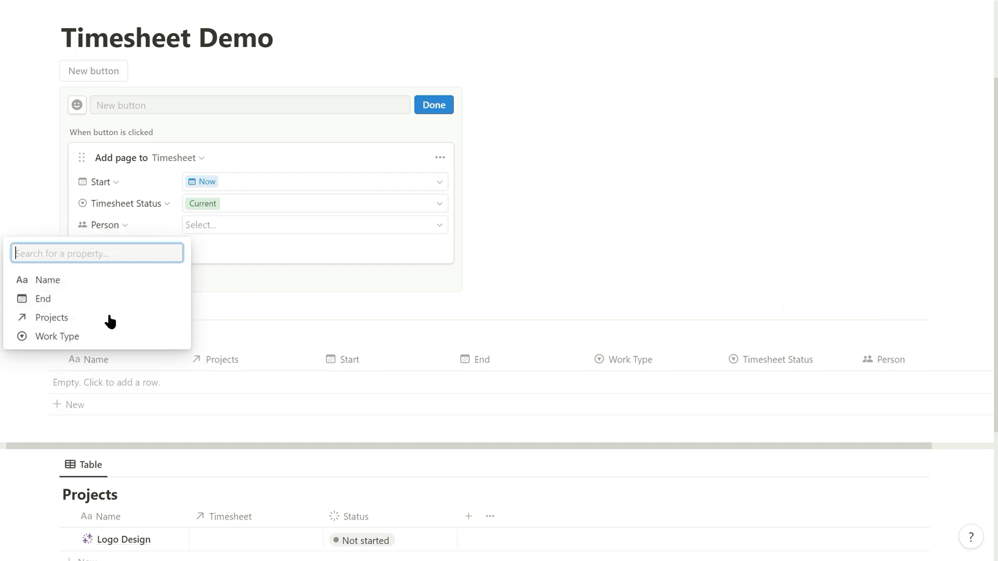
{"action": "left_click", "coordinate": [226, 229]}
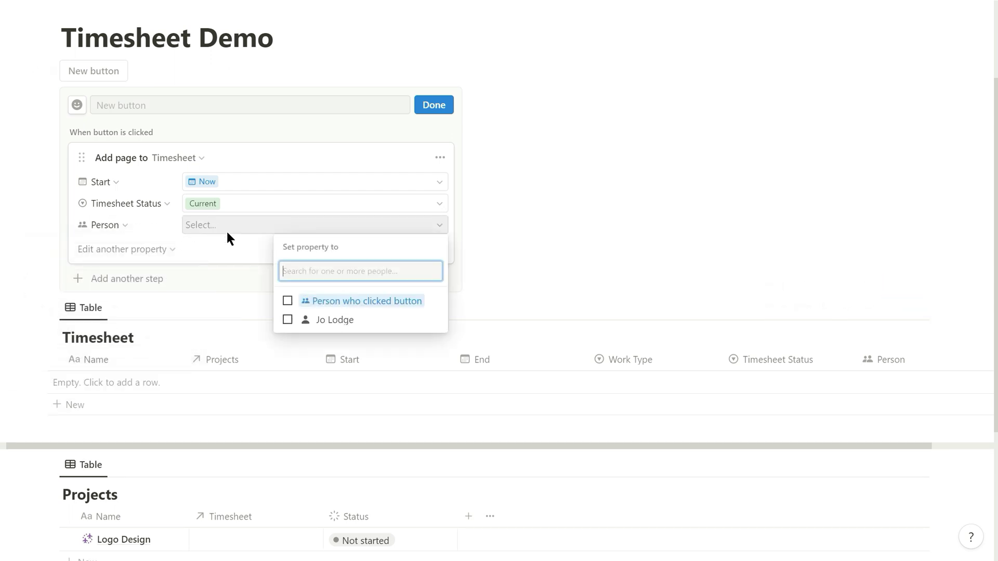
{"action": "left_click", "coordinate": [344, 301]}
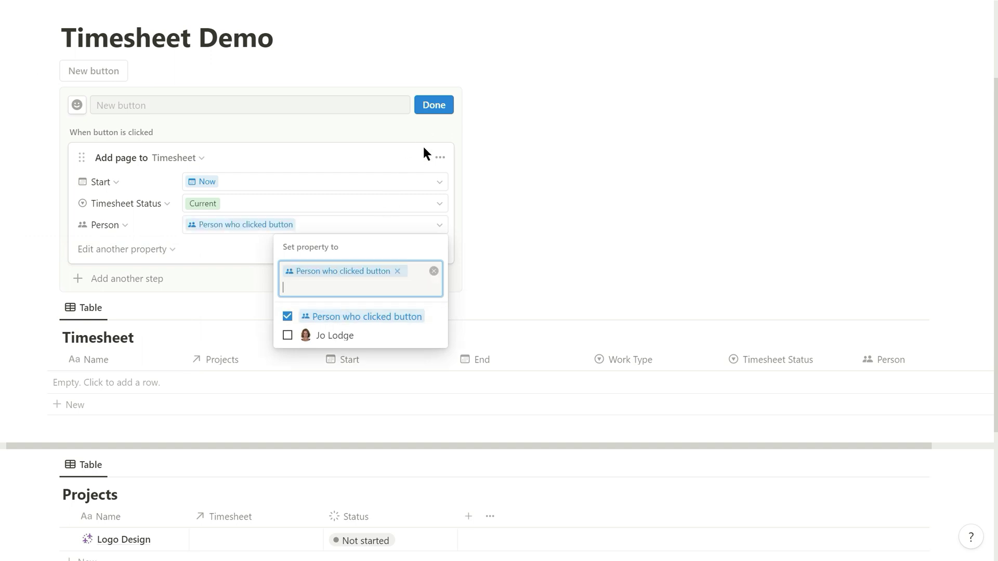
{"action": "left_click", "coordinate": [478, 296]}
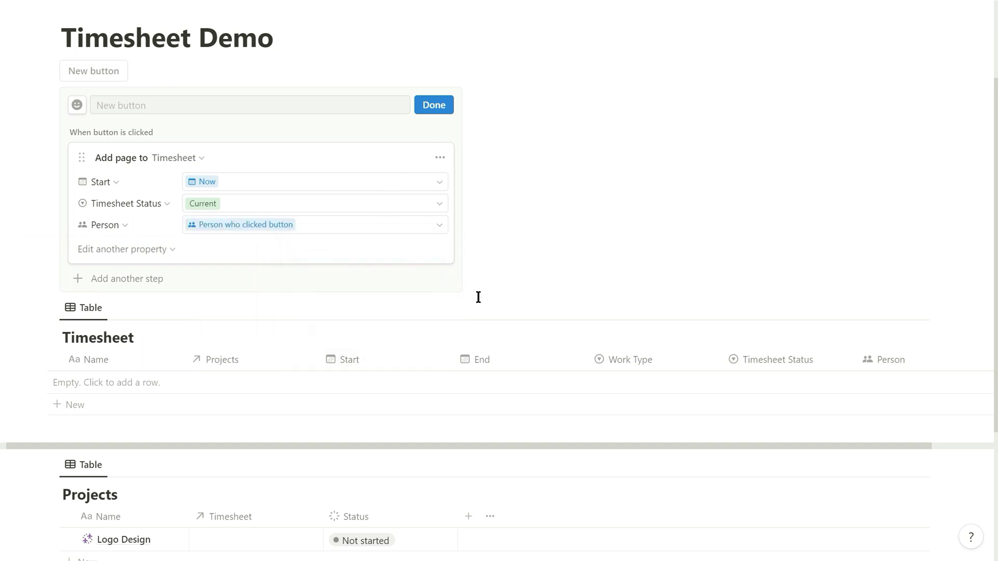
- Name the button Start with a red play icon, and run it once to create a Timesheet entry
{"action": "left_click", "coordinate": [144, 105]}
{"action": "type", "text": "Start"}
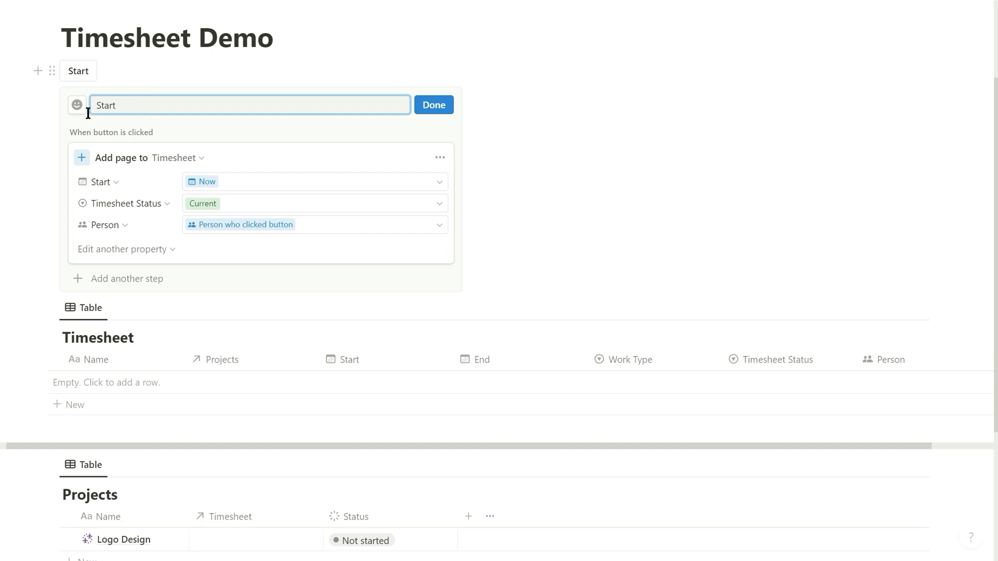
{"action": "left_click", "coordinate": [72, 107]}
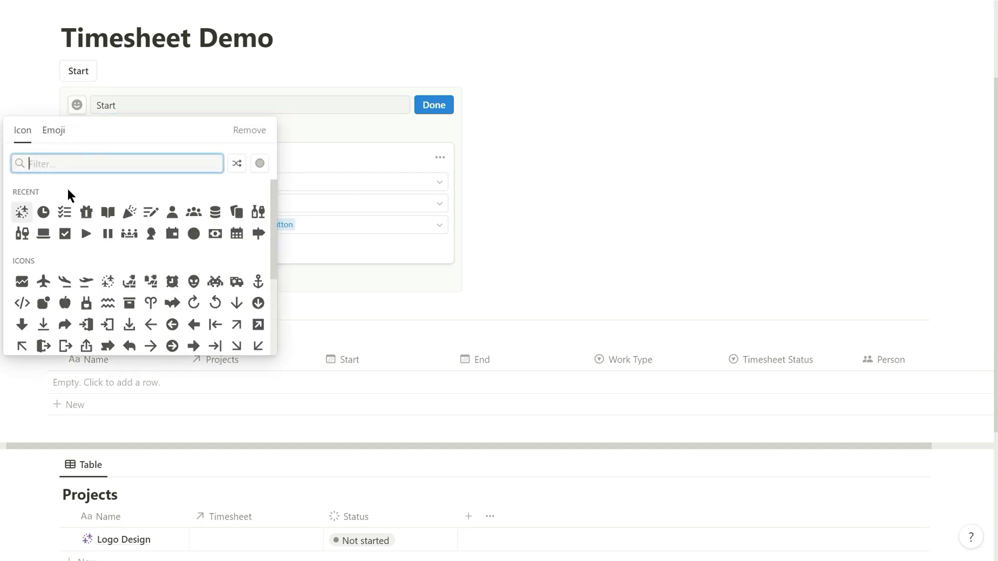
{"action": "mouse_move", "coordinate": [89, 236]}
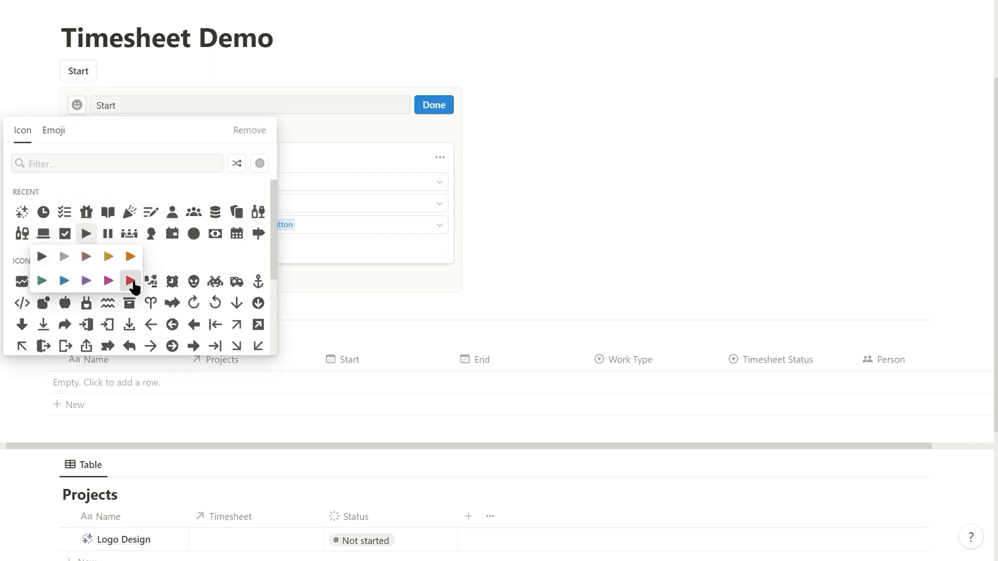
{"action": "left_click", "coordinate": [131, 282]}
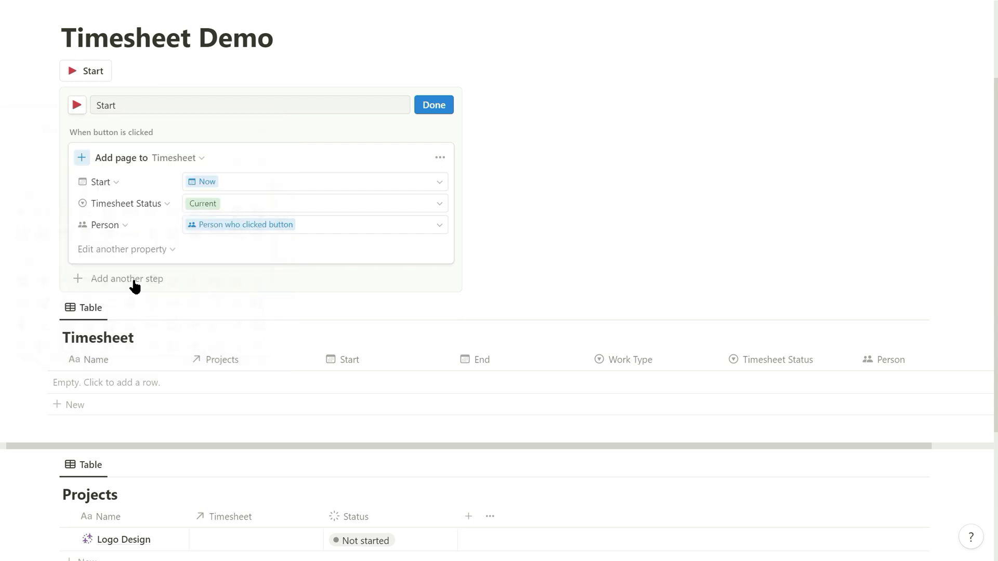
{"action": "left_click", "coordinate": [430, 106]}
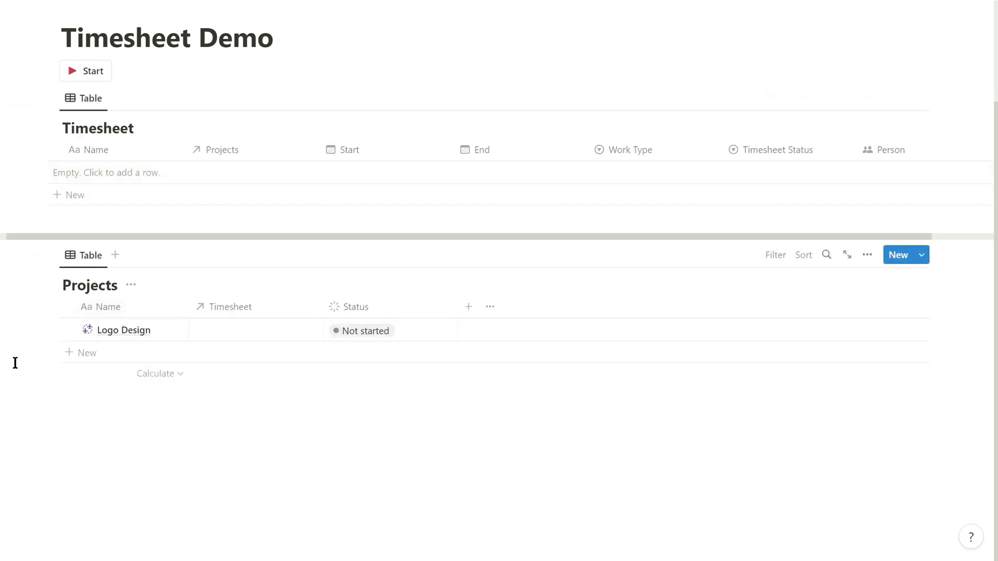
{"action": "left_click", "coordinate": [90, 74]}
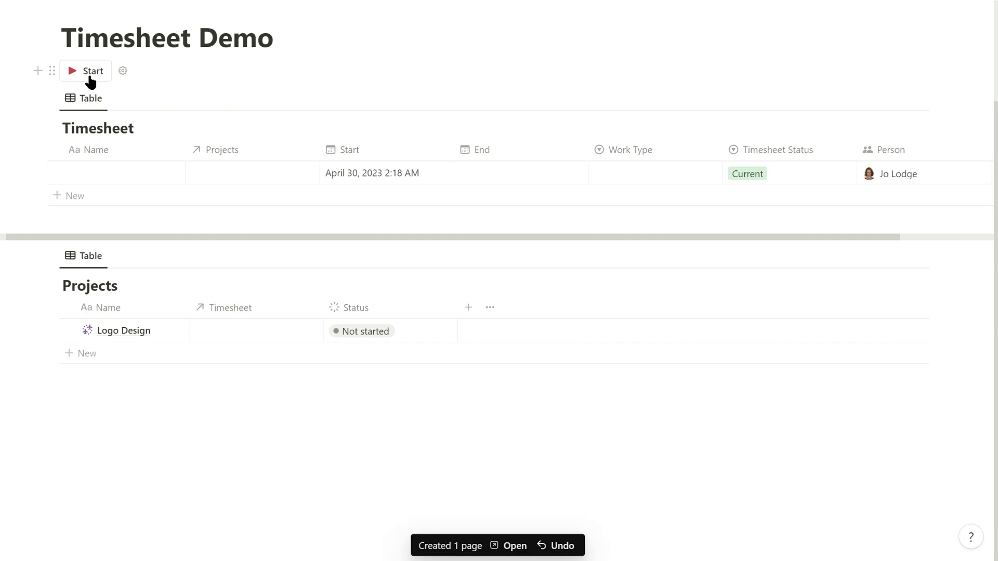
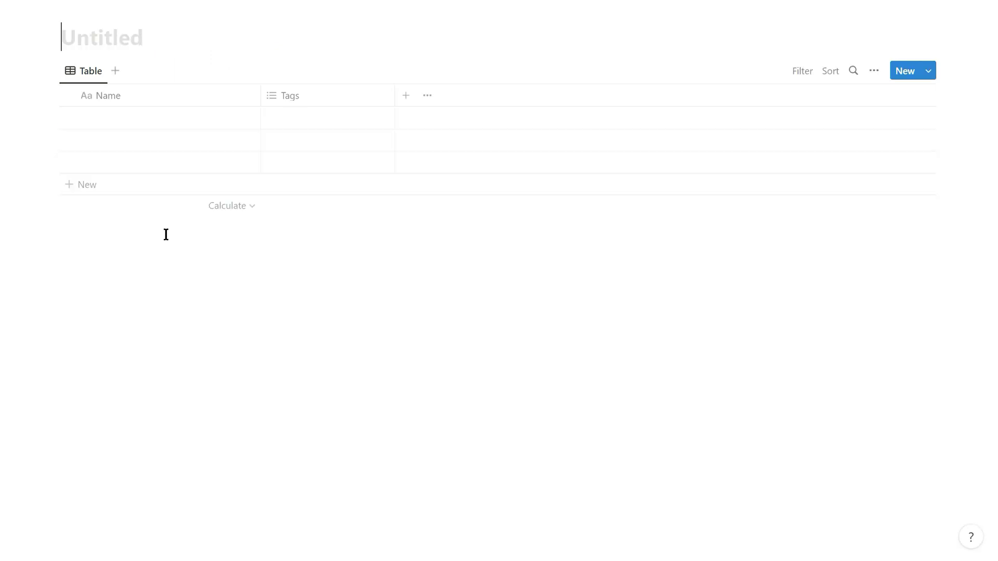
- Title the new database Paused Time, and delete its Tags property after narrowing the Name column
{"action": "type", "text": "Paused Time"}
{"action": "left_click_drag", "start_coordinate": [260, 95], "coordinate": [167, 99]}
{"action": "left_click", "coordinate": [178, 98]}
{"action": "left_click", "coordinate": [217, 279]}
{"action": "left_click", "coordinate": [457, 272]}
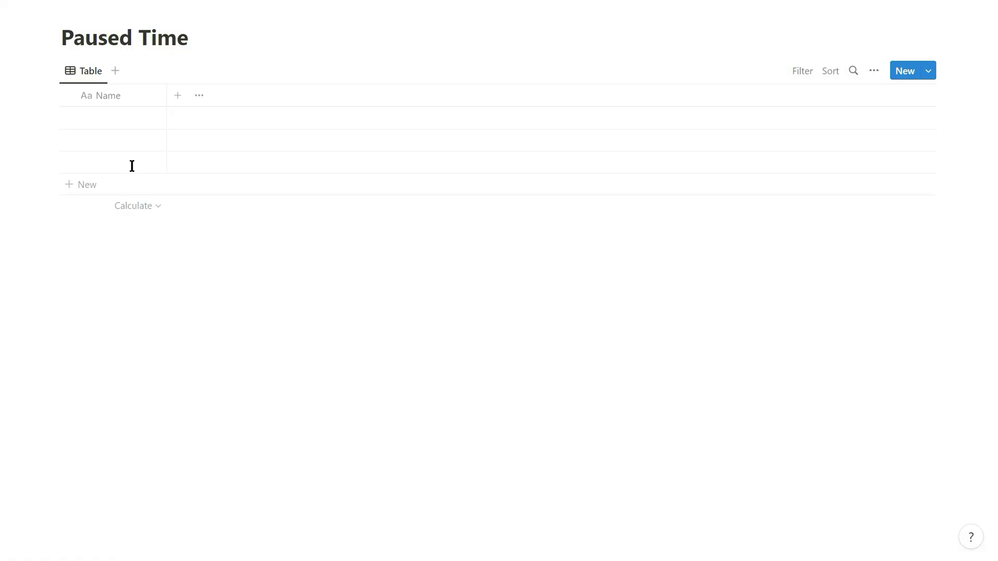
- Add two Date properties named Start and End to the Paused Time database
{"action": "left_click", "coordinate": [176, 98]}
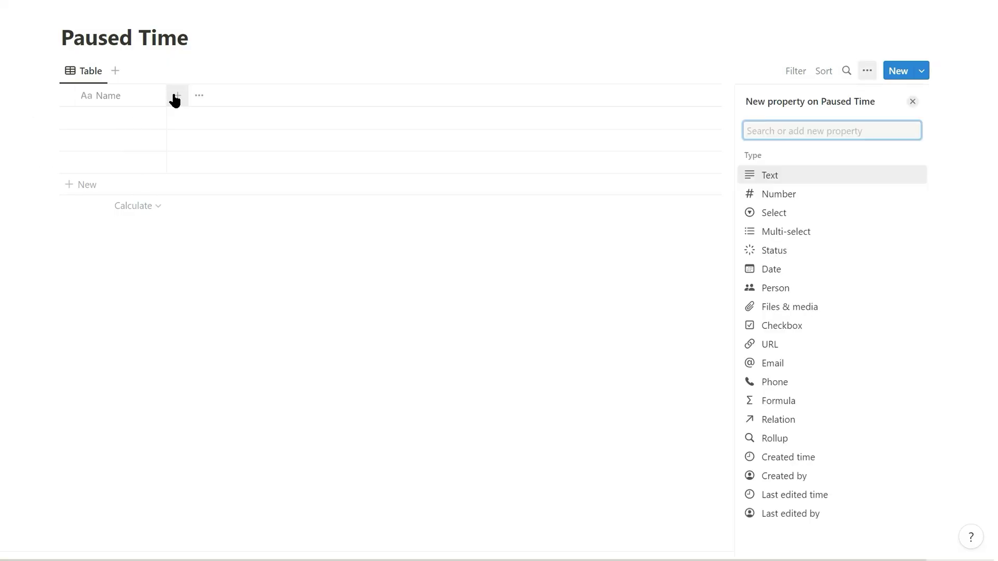
{"action": "type", "text": "date"}
{"action": "key", "text": "Return"}
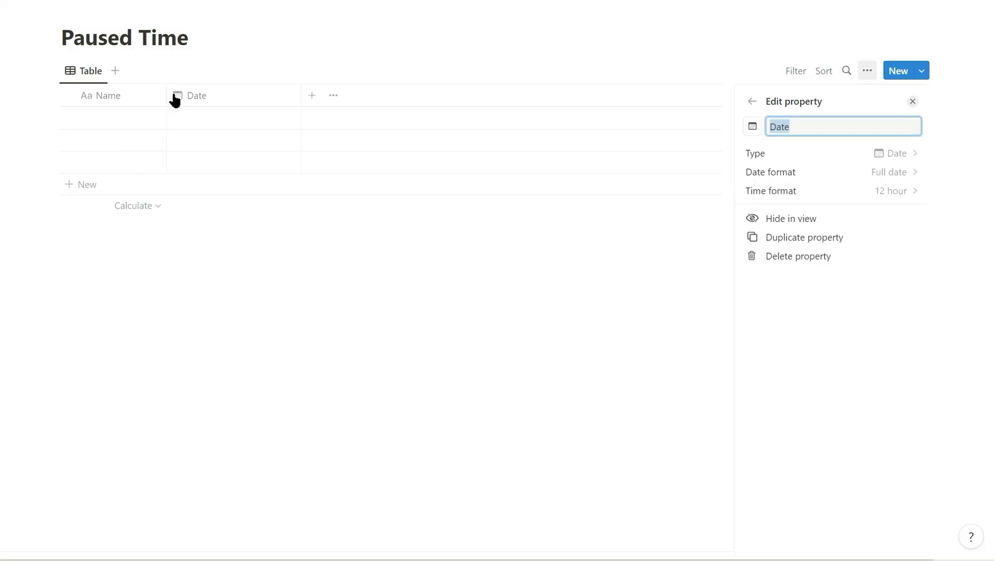
{"action": "type", "text": "St"}
{"action": "left_click", "coordinate": [313, 104]}
{"action": "left_click", "coordinate": [312, 96]}
{"action": "type", "text": "da"}
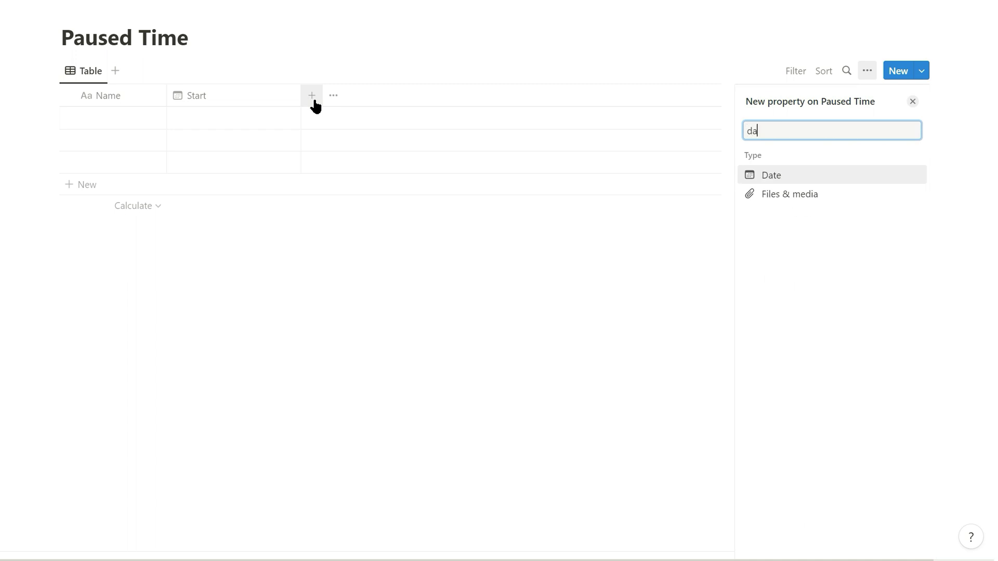
{"action": "key", "text": "Return"}
{"action": "type", "text": "End"}
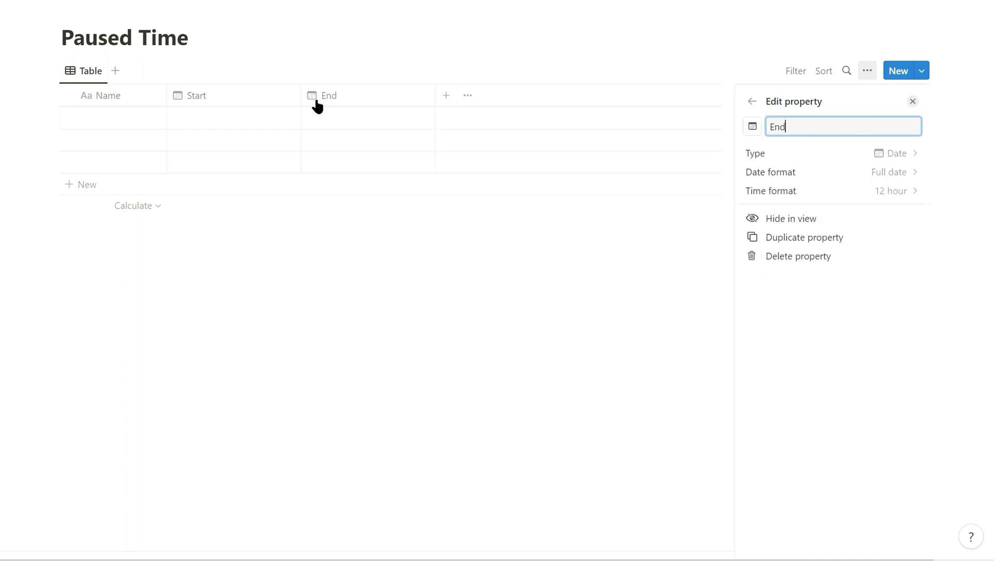
- Add a Select property named Paused Status with the options Calculated and Paused
{"action": "left_click", "coordinate": [446, 96]}
{"action": "type", "text": "sel"}
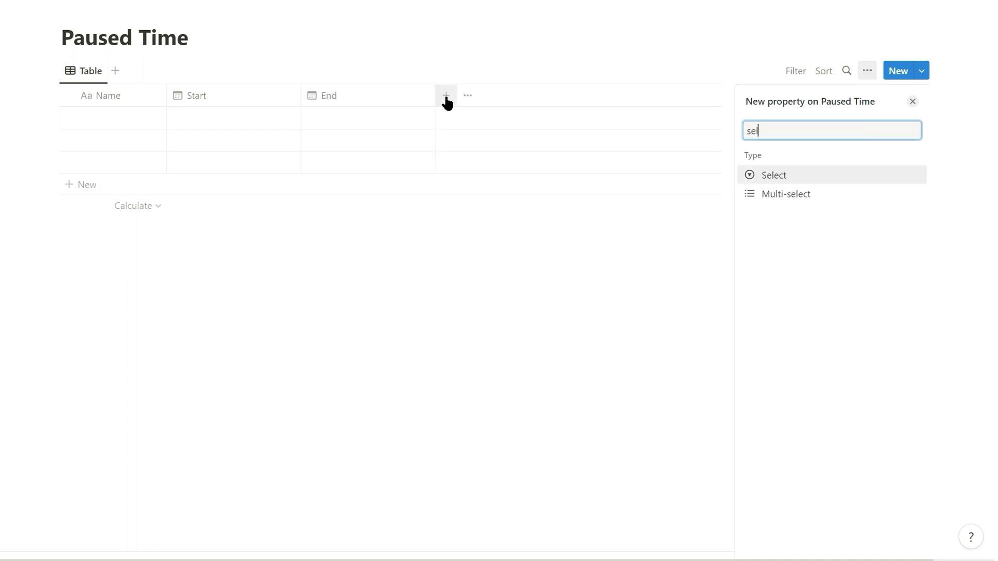
{"action": "key", "text": "Return"}
{"action": "type", "text": "Paused Status"}
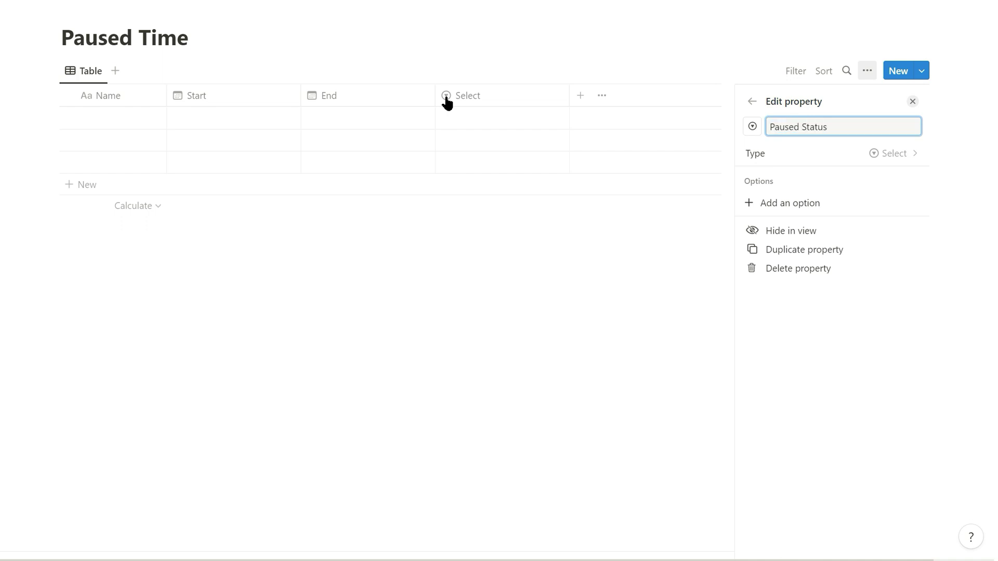
{"action": "left_click", "coordinate": [771, 204]}
{"action": "type", "text": "Calculated"}
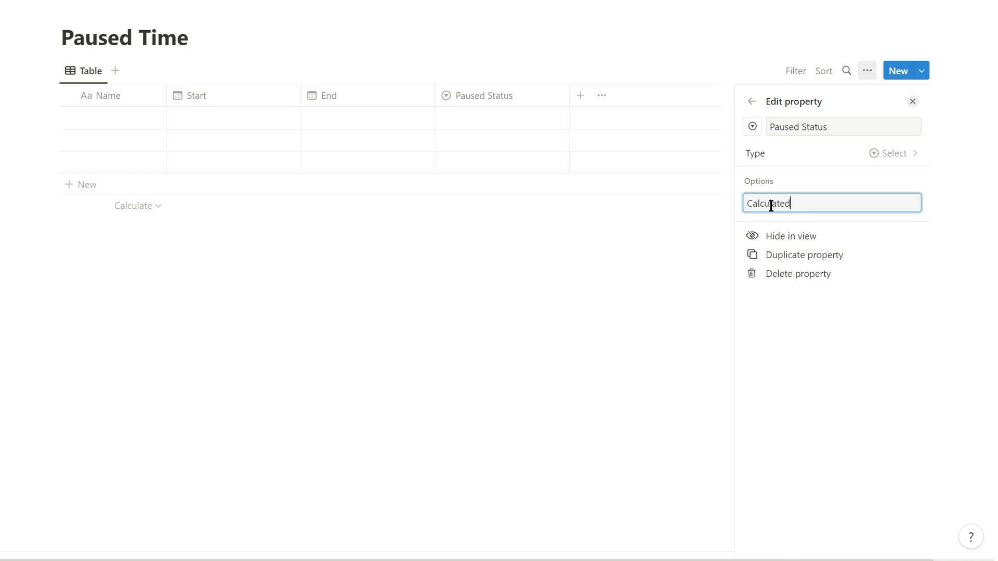
{"action": "key", "text": "Return"}
{"action": "type", "text": "Paused"}
{"action": "key", "text": "Return"}
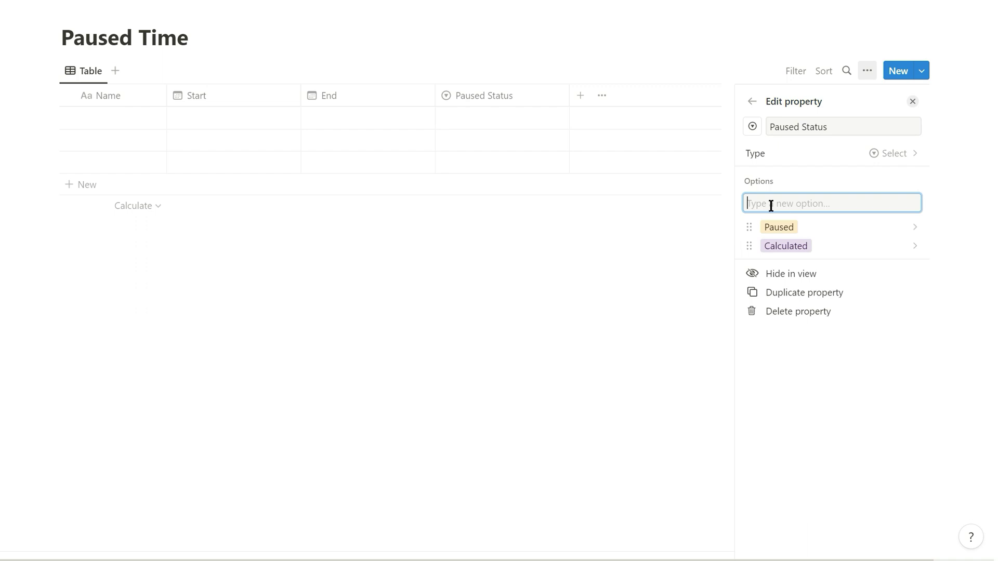
{"action": "left_click", "coordinate": [701, 269]}
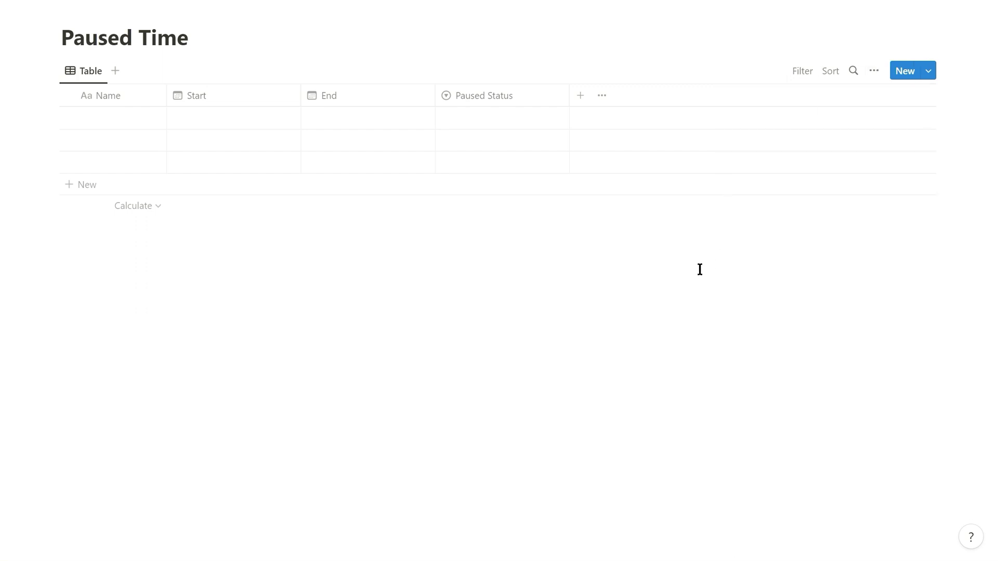
- Add a Formula property named Time Paused with empty(prop("End")) ? dateBetween(now(), prop("Start"), "minutes") : dateBetween(prop("End"), prop("Start"), "minutes")
{"action": "left_click", "coordinate": [581, 98]}
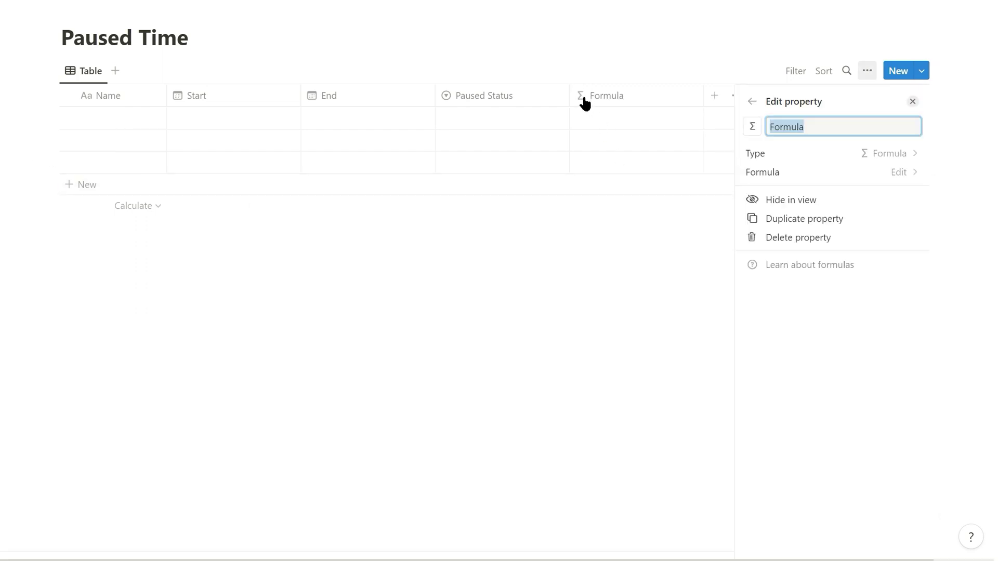
{"action": "left_click", "coordinate": [899, 172]}
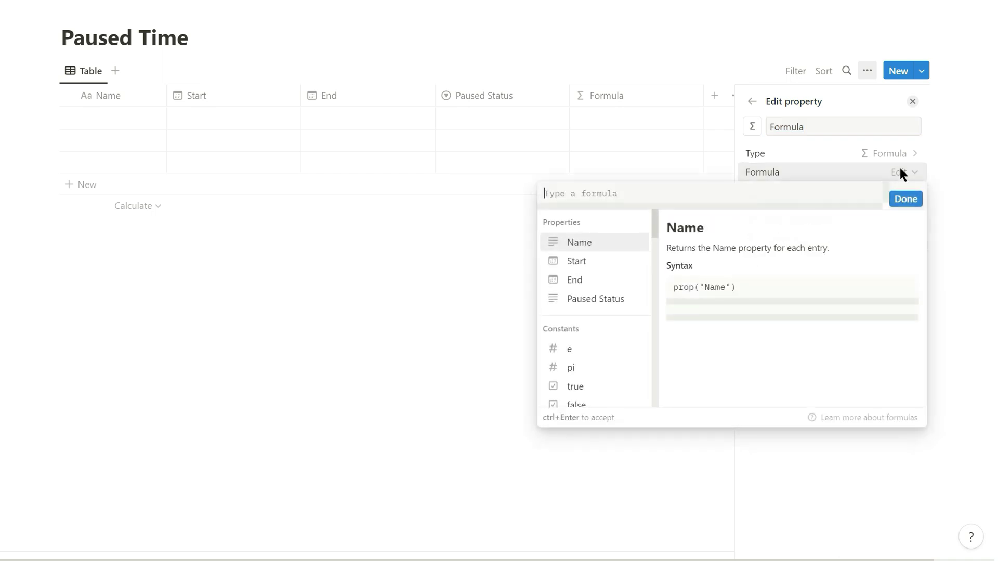
{"action": "type", "text": "empty(prop(\"End\")) ? dateBetween(now(), prop(\"Start\"), \"minutes\") : dateBetween(prop(\"End\"), prop(\"Start\"), \"minutes\")"}
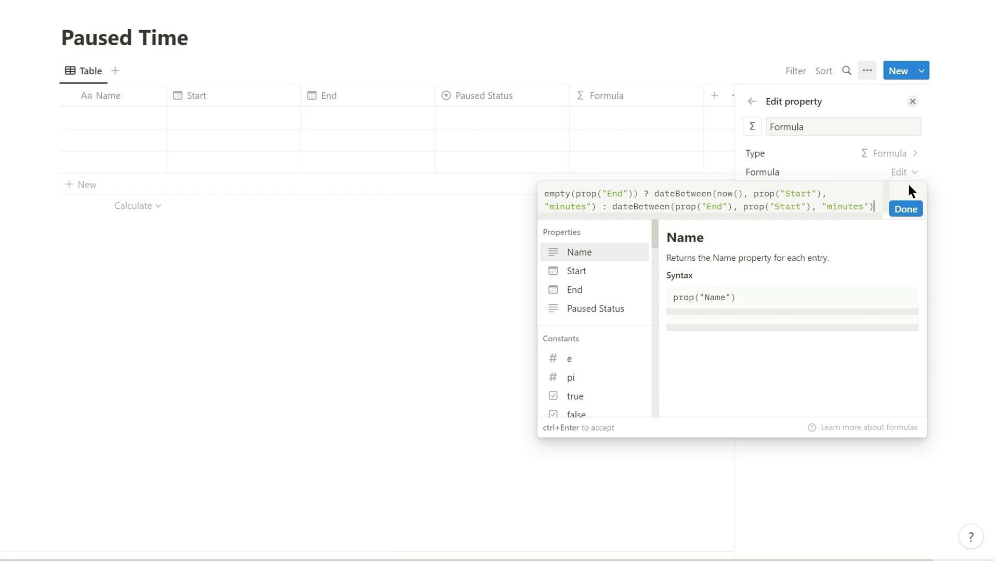
{"action": "left_click", "coordinate": [912, 214]}
{"action": "double_click", "coordinate": [864, 127]}
{"action": "type", "text": "Time Paused"}
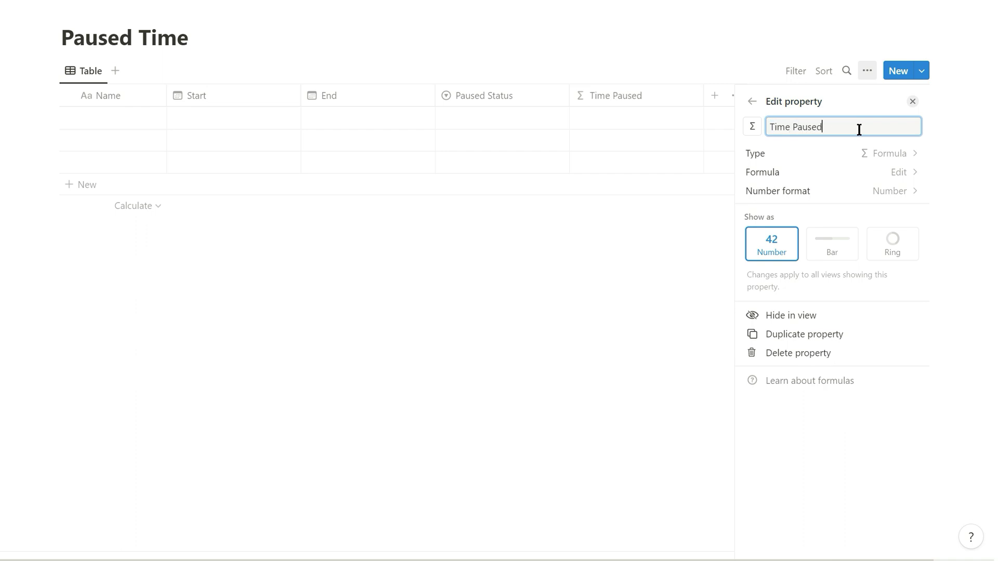
{"action": "left_click", "coordinate": [655, 359]}
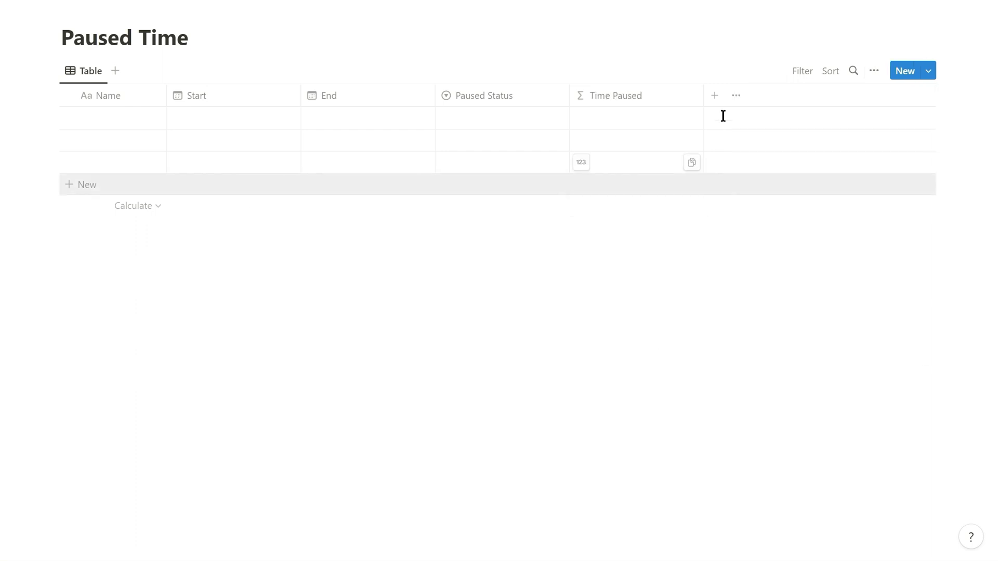
- Add a Relation property from Paused Time to the Timesheet database, limited to 1 page and shown on Timesheet
{"action": "left_click", "coordinate": [716, 98]}
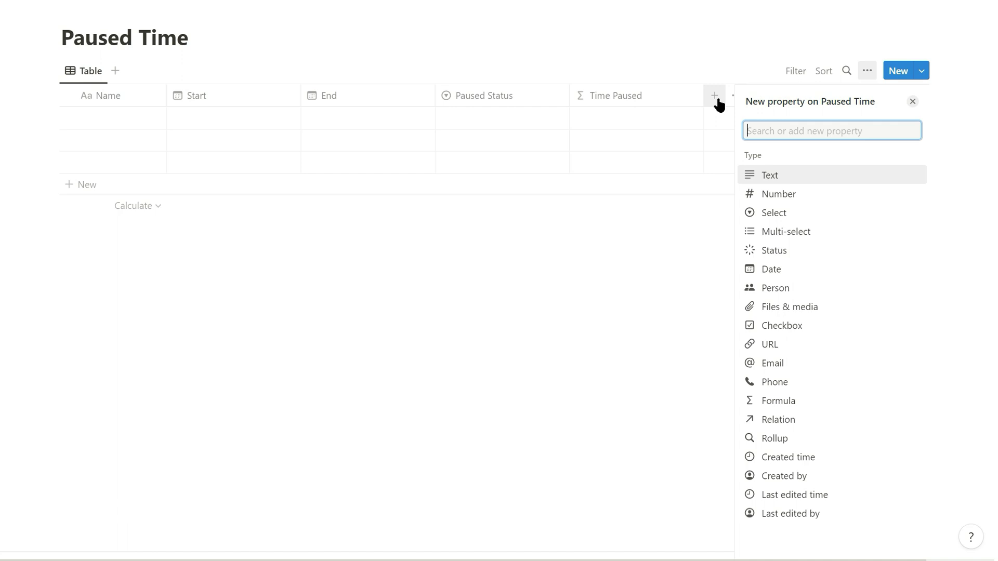
{"action": "type", "text": "rela"}
{"action": "key", "text": "Return"}
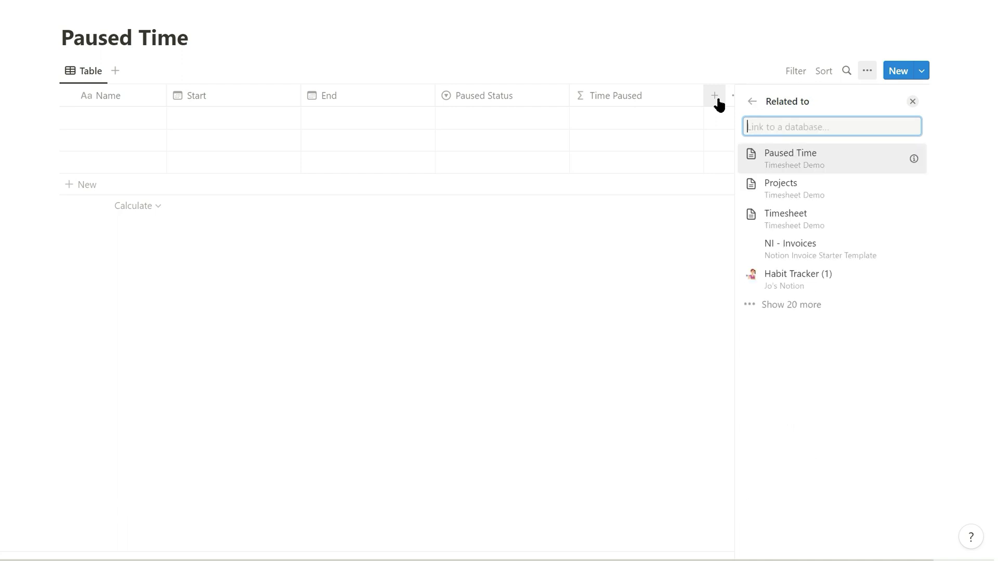
{"action": "left_click", "coordinate": [802, 220]}
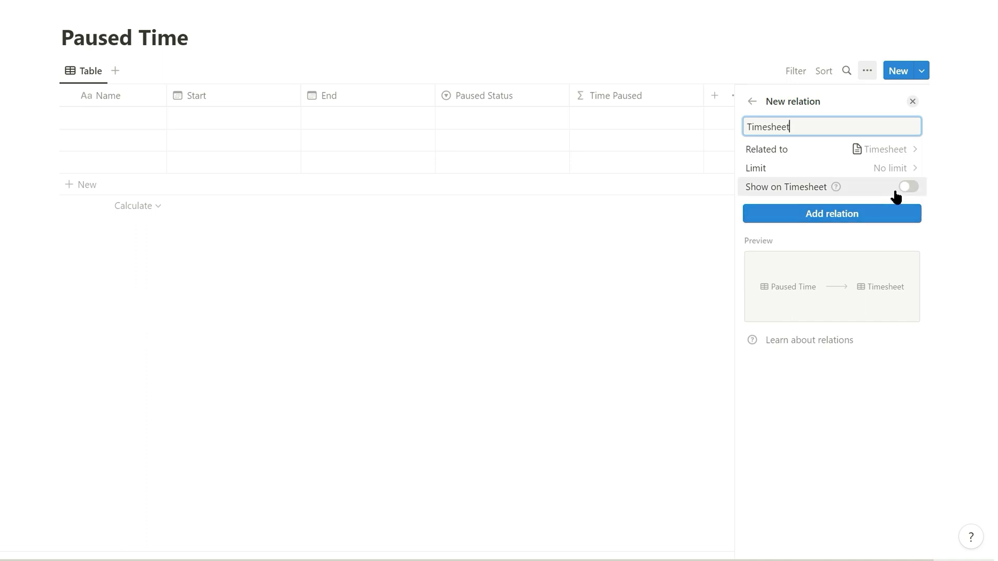
{"action": "left_click", "coordinate": [900, 174]}
{"action": "left_click", "coordinate": [899, 169]}
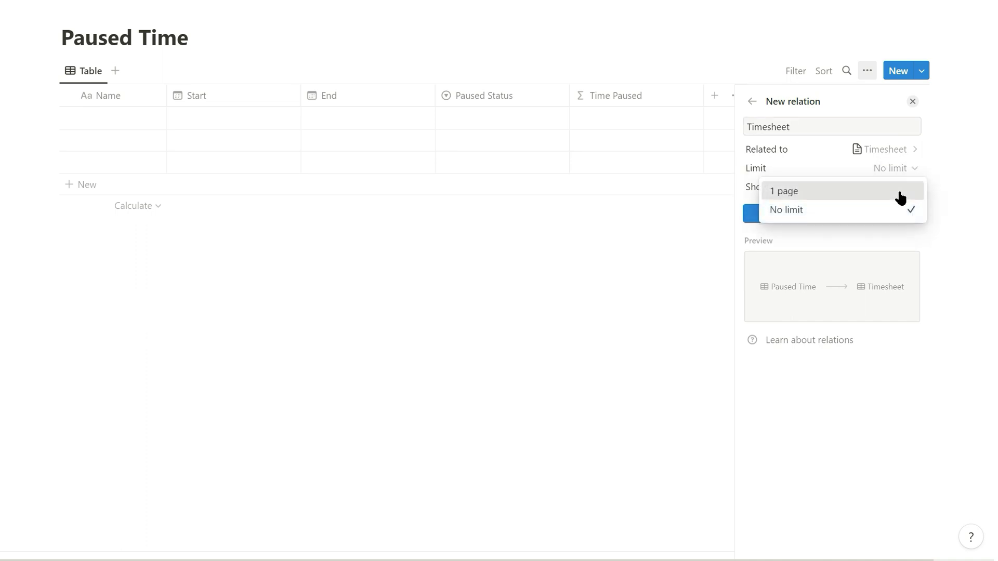
{"action": "left_click", "coordinate": [898, 193]}
{"action": "left_click", "coordinate": [904, 188]}
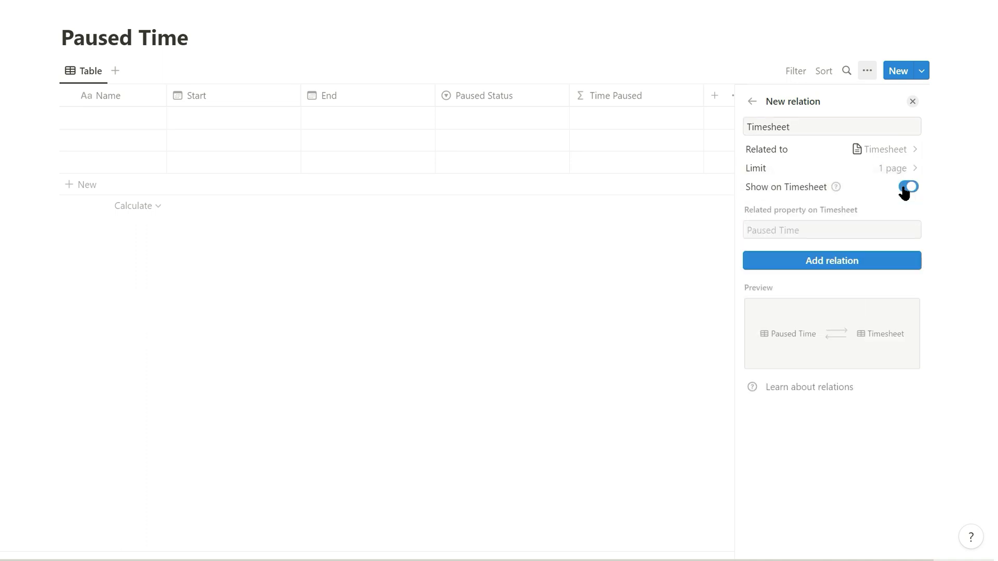
{"action": "left_click", "coordinate": [867, 269]}
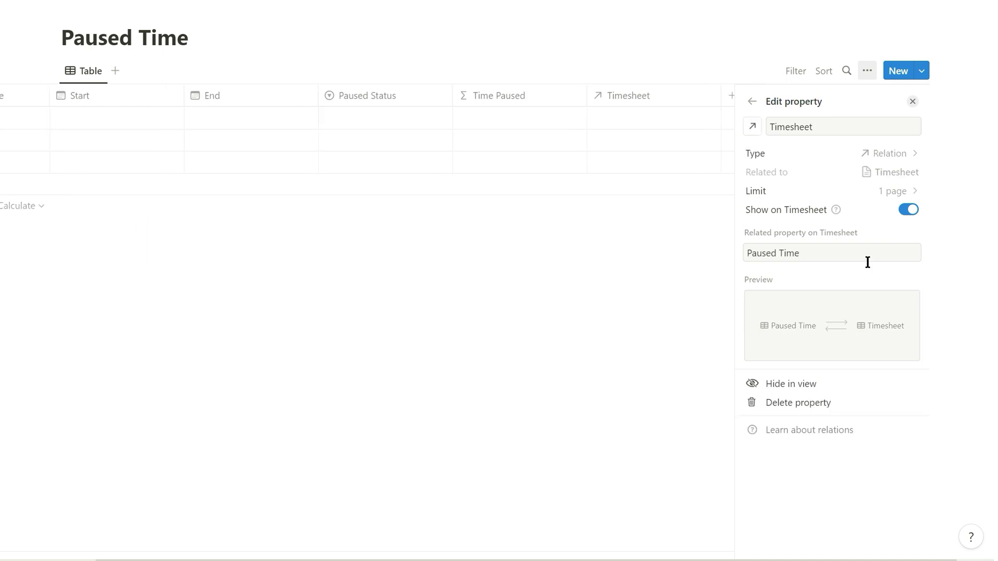
{"action": "left_click", "coordinate": [616, 299]}
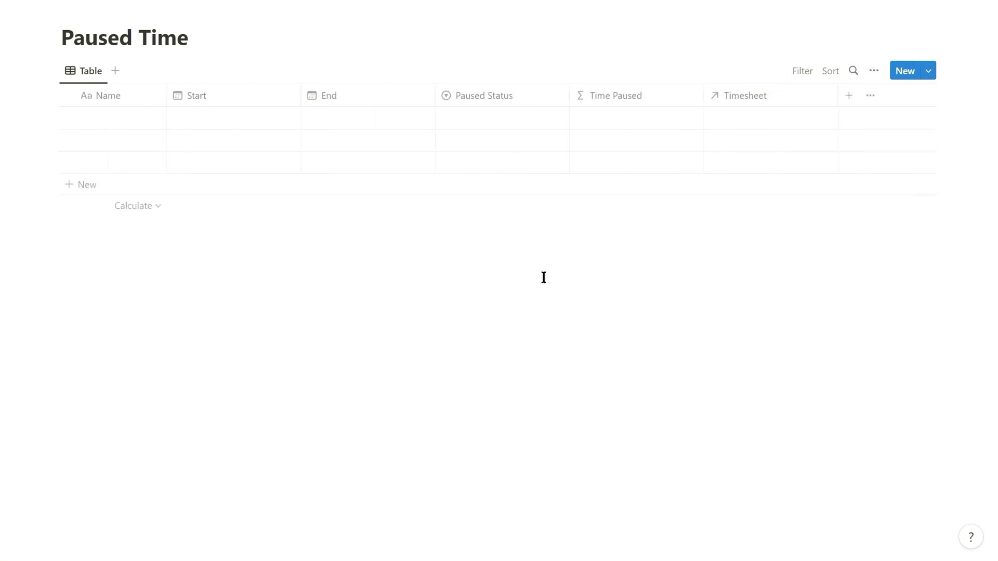
- Delete the three empty rows from the Paused Time database
{"action": "left_click", "coordinate": [69, 118]}
{"action": "left_click", "coordinate": [69, 139]}
{"action": "left_click", "coordinate": [69, 162]}
{"action": "left_click", "coordinate": [442, 69]}
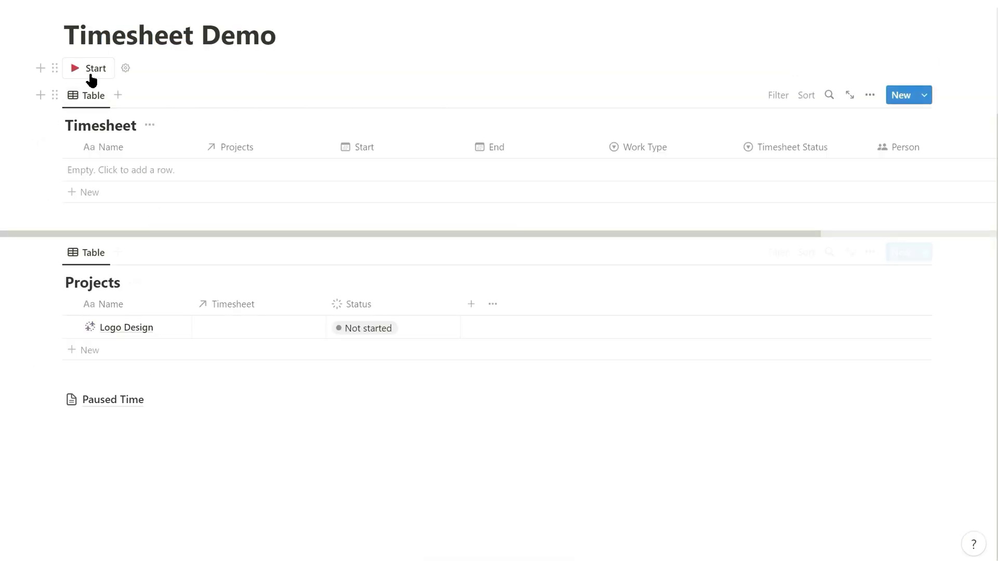
- Create a time entry with the Start button, and from that entry start a new Timesheet template opened as a full page
{"action": "left_click", "coordinate": [90, 72]}
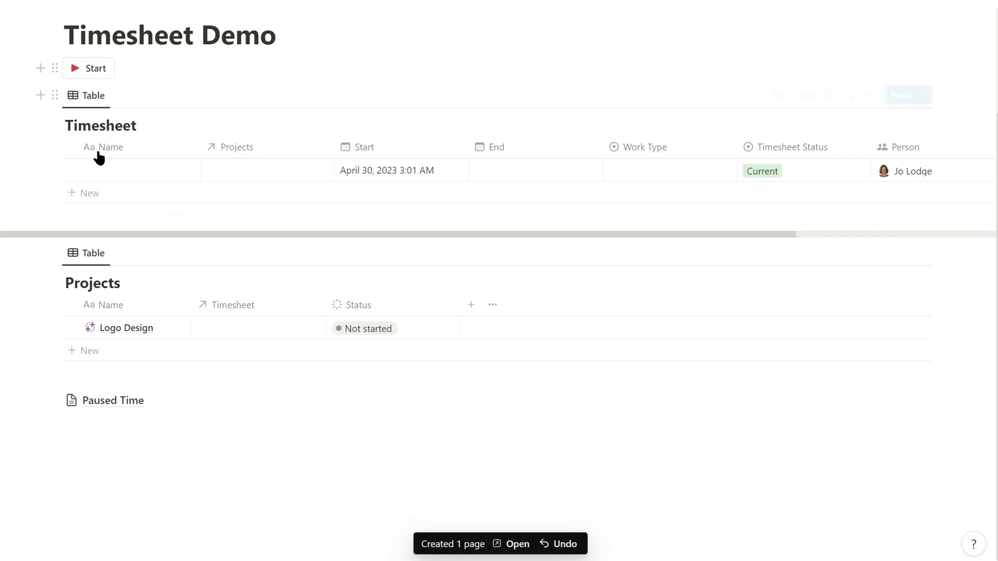
{"action": "left_click", "coordinate": [173, 173]}
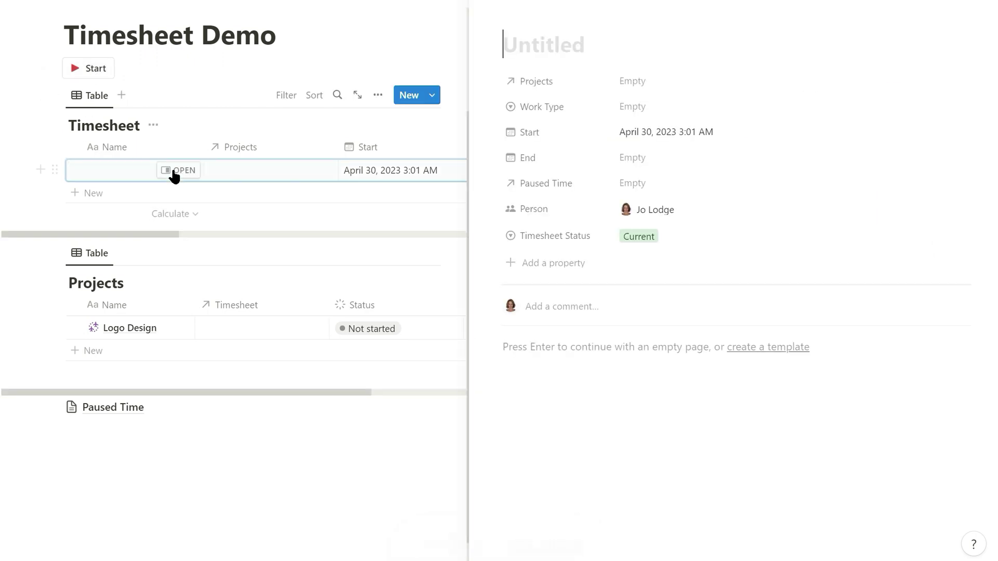
{"action": "left_click", "coordinate": [798, 346]}
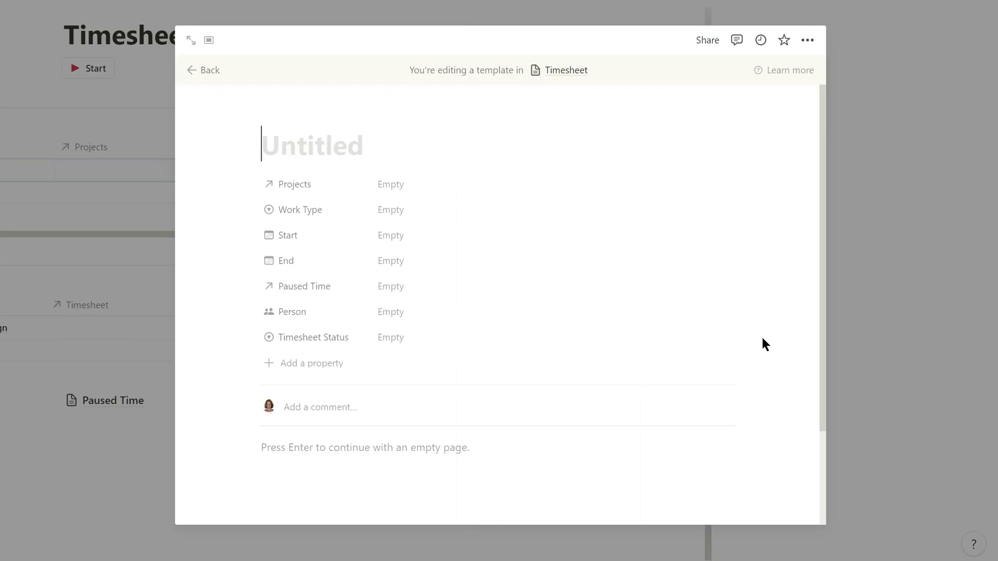
{"action": "left_click", "coordinate": [189, 41]}
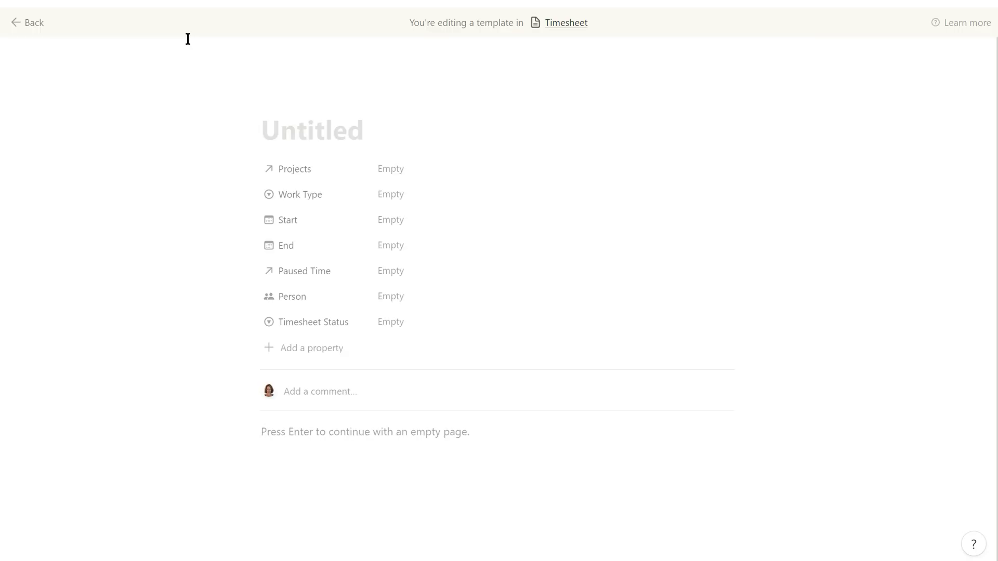
- Title the template Work and give it a laptop icon
{"action": "type", "text": "Work"}
{"action": "mouse_move", "coordinate": [278, 105]}
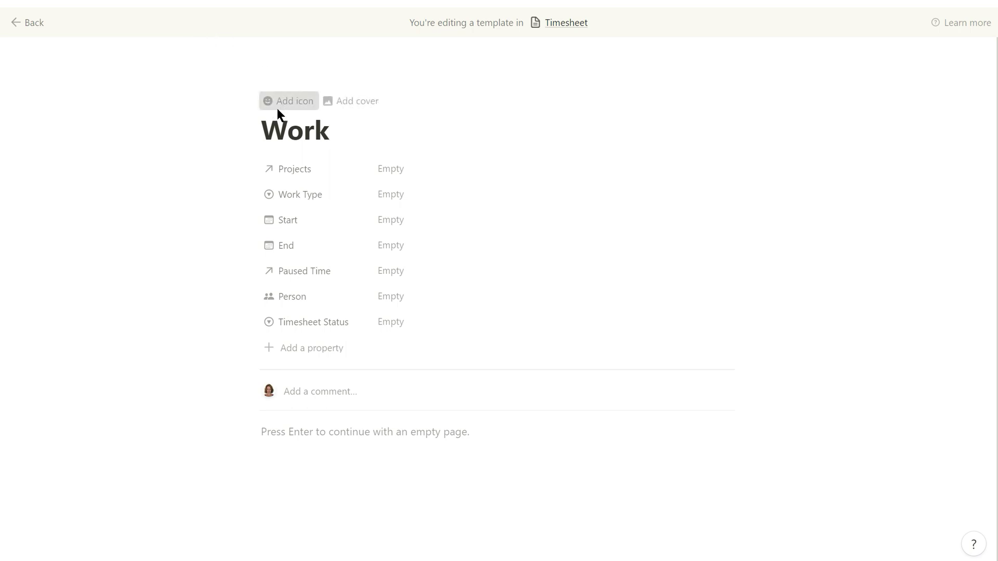
{"action": "left_click", "coordinate": [278, 109]}
- Insert a linked table view of the Paused Time database below several blank lines in the template body, copying its existing Table view
{"action": "scroll", "coordinate": [384, 332], "scroll_direction": "down", "scroll_amount": 2}
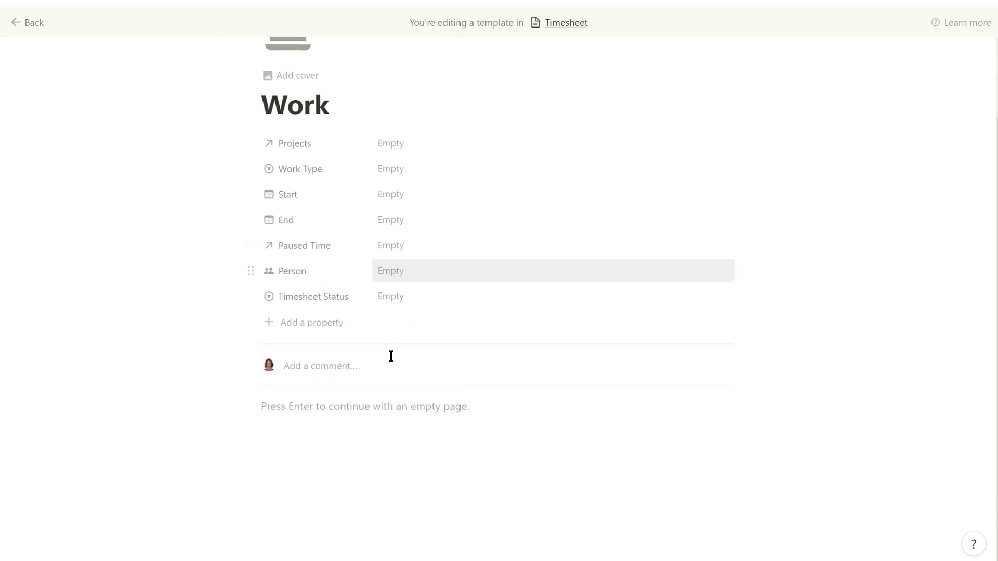
{"action": "left_click", "coordinate": [420, 414]}
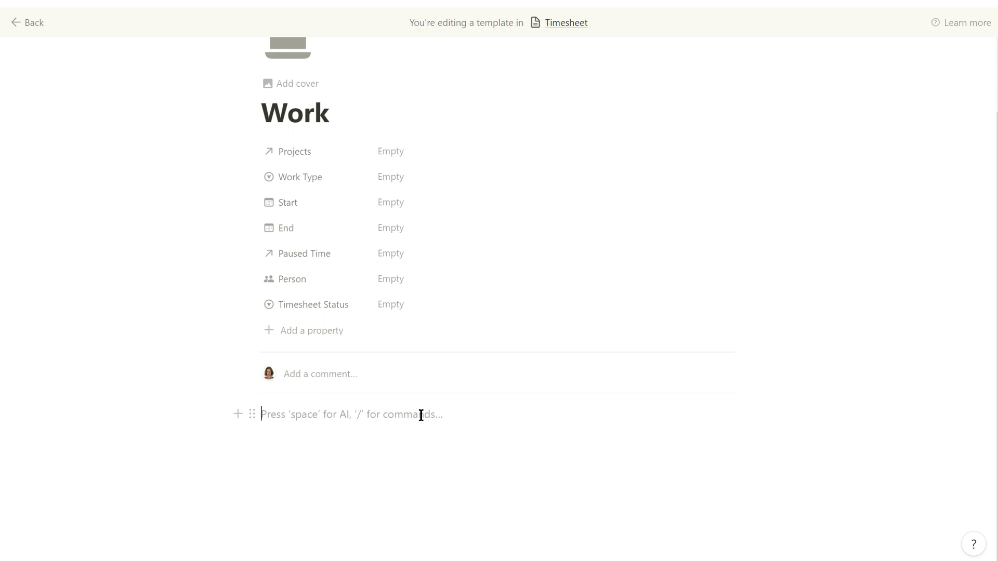
{"action": "key", "text": "Return"}
{"action": "key", "text": "Return"}
{"action": "key", "text": "Return"}
{"action": "key", "text": "Return"}
{"action": "type", "text": "/tab"}
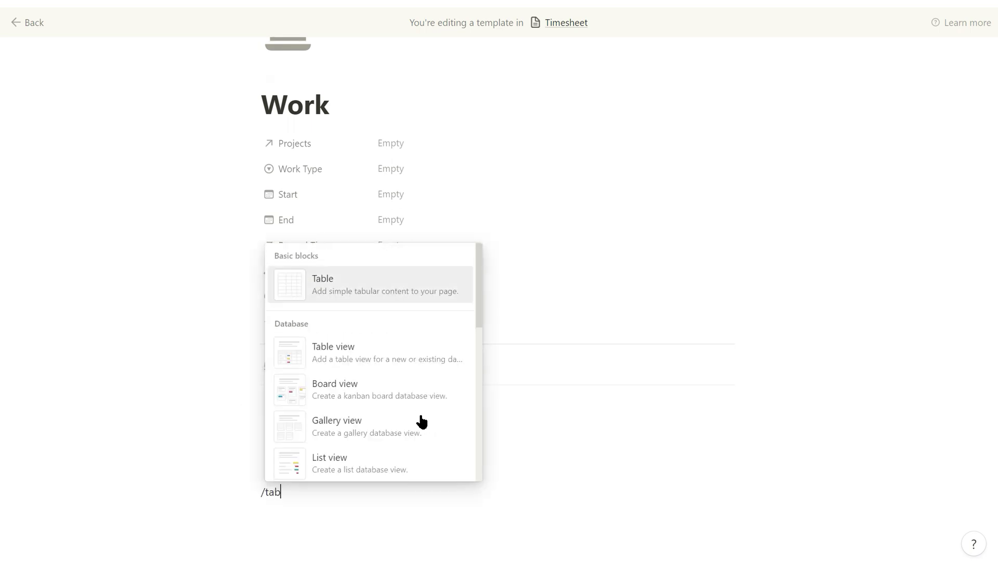
{"action": "left_click", "coordinate": [383, 353]}
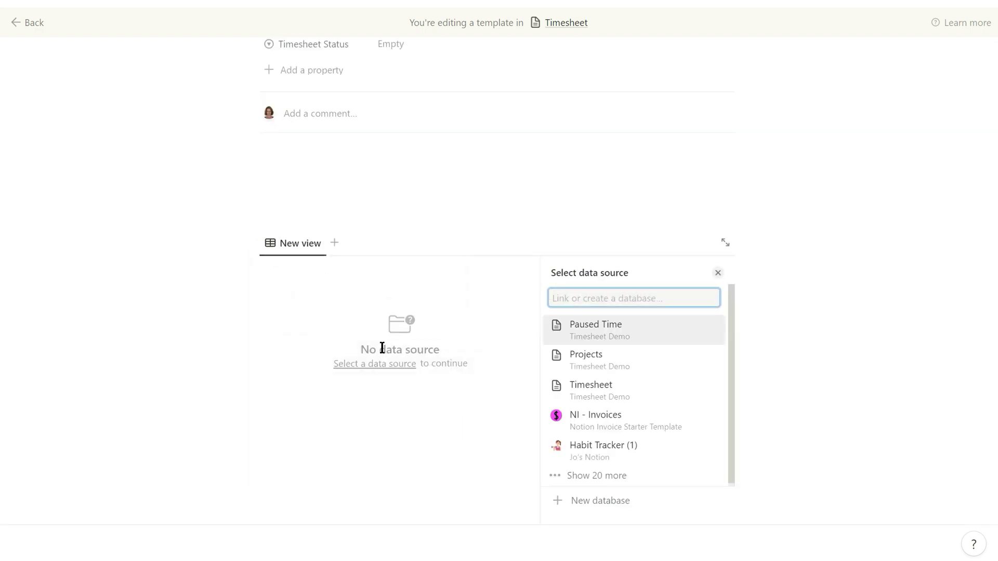
{"action": "left_click", "coordinate": [602, 339]}
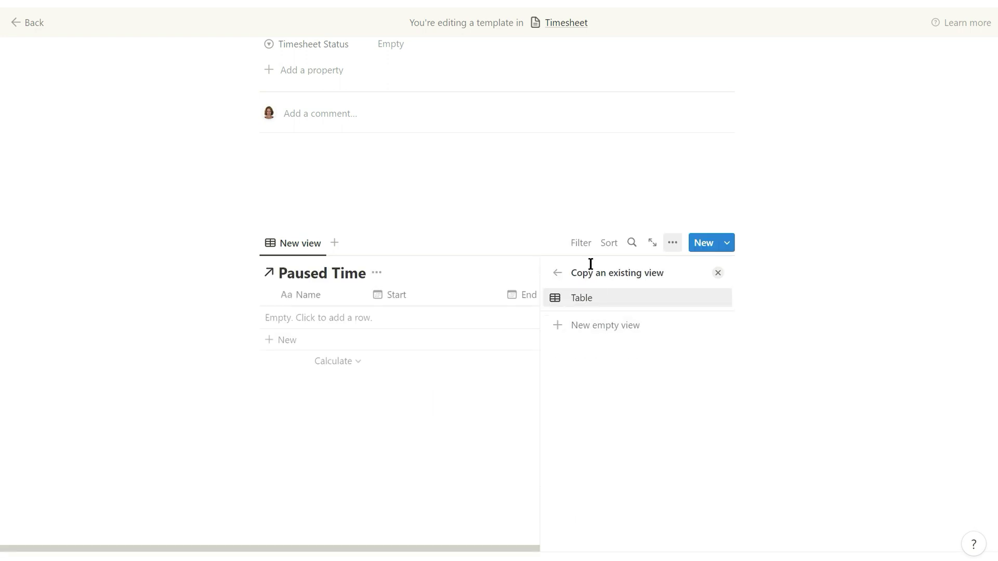
- Filter the linked Paused Time view to entries whose Timesheet contains Work, and save the filter for everyone
{"action": "left_click", "coordinate": [580, 243]}
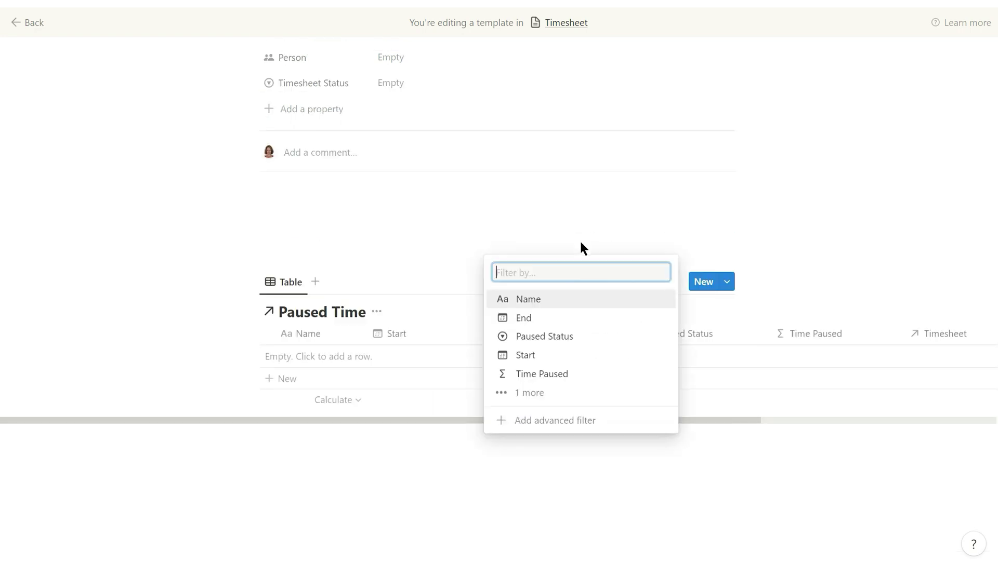
{"action": "left_click", "coordinate": [544, 392]}
{"action": "left_click", "coordinate": [541, 394]}
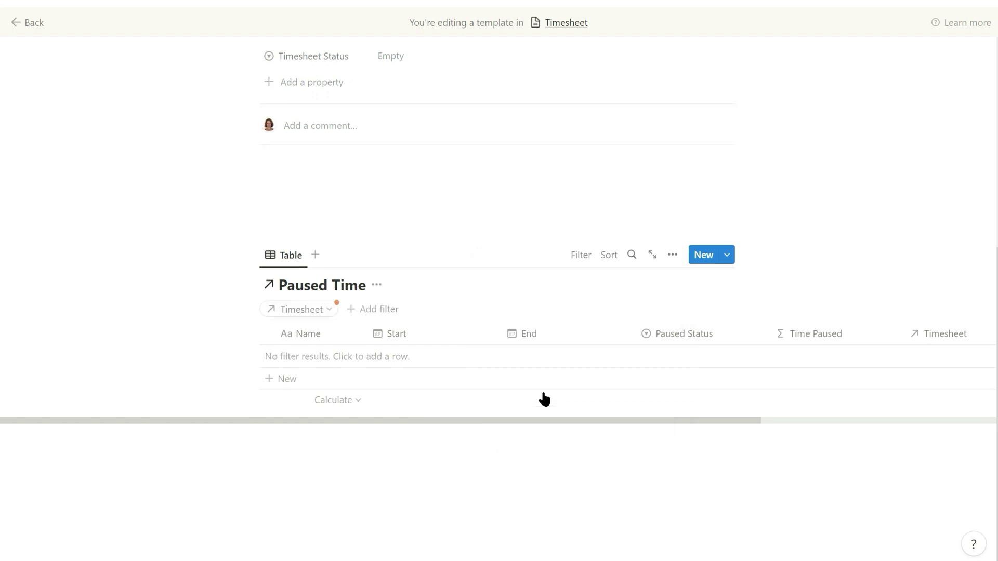
{"action": "left_click", "coordinate": [285, 377]}
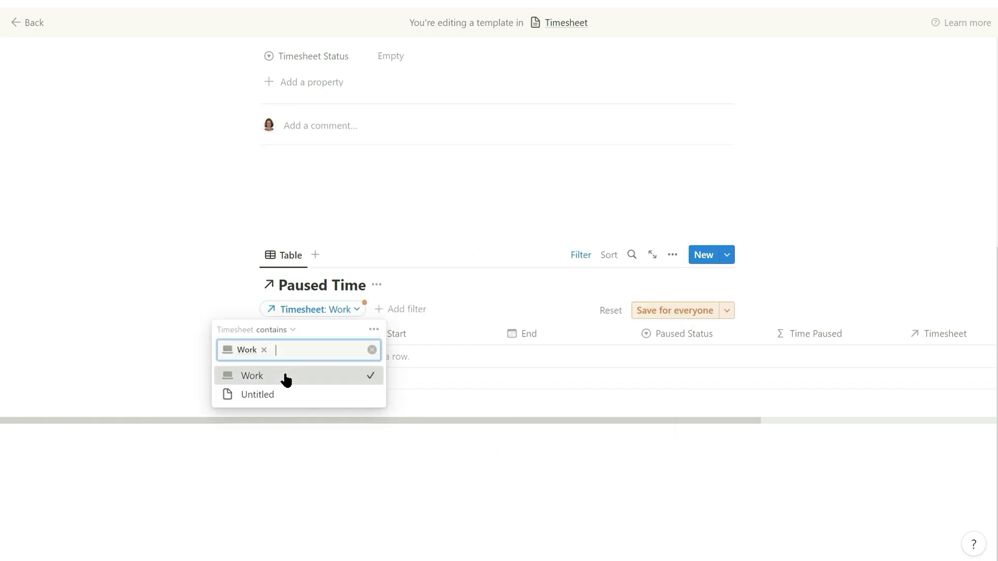
{"action": "left_click", "coordinate": [674, 310]}
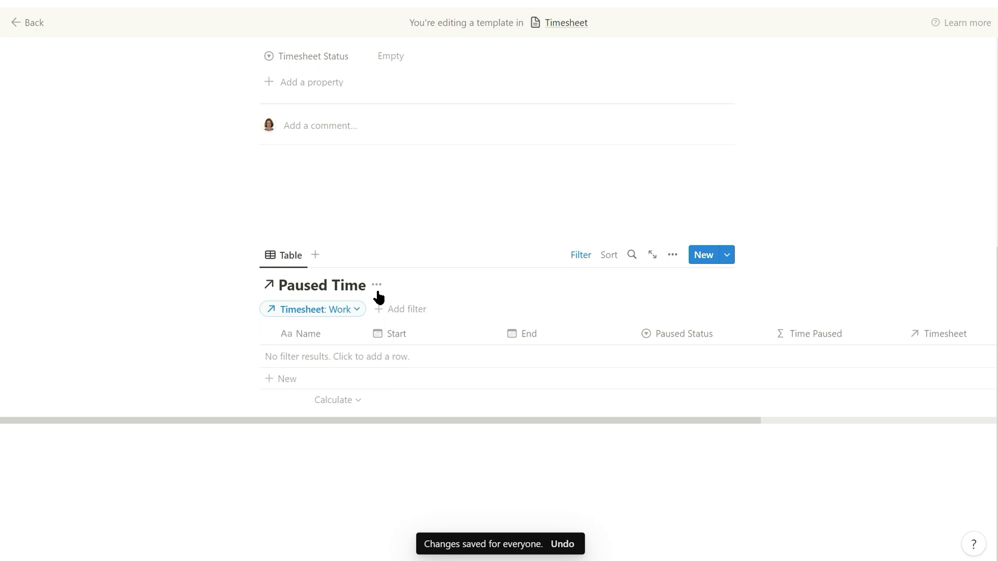
- Hide the database title, the filter bar and the Timesheet column in the linked Paused Time view
{"action": "left_click", "coordinate": [377, 287]}
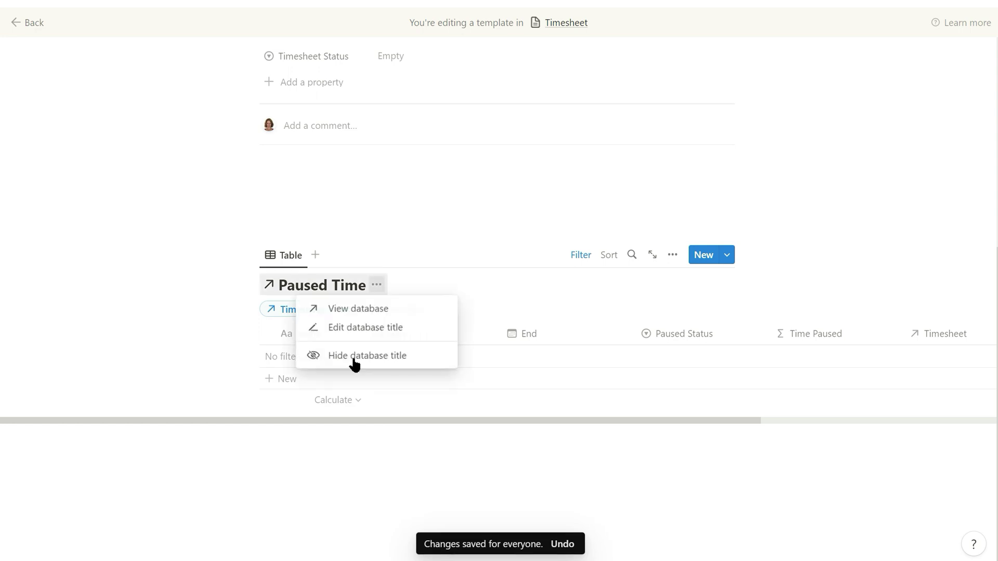
{"action": "left_click", "coordinate": [353, 355]}
{"action": "left_click", "coordinate": [581, 281]}
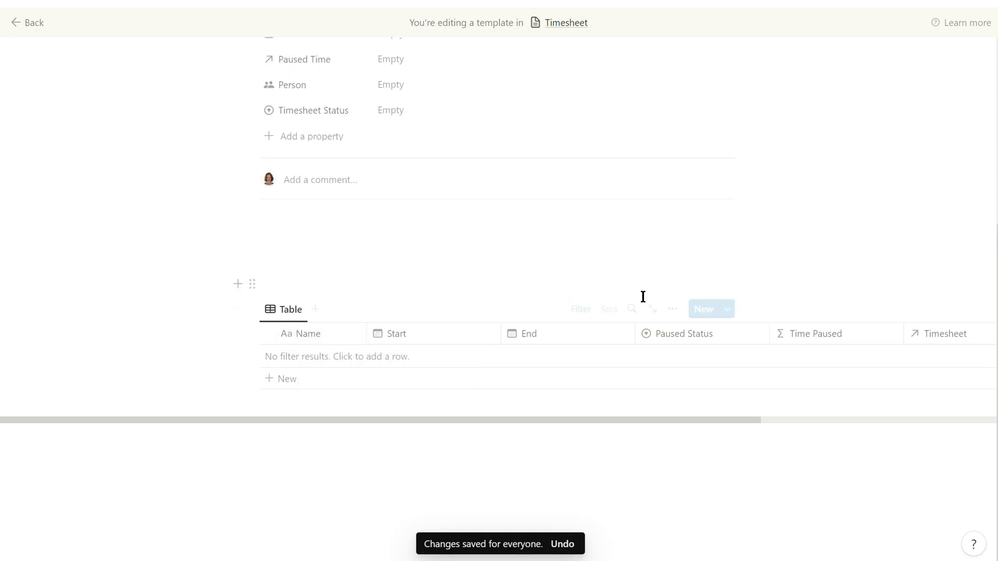
{"action": "left_click", "coordinate": [928, 334]}
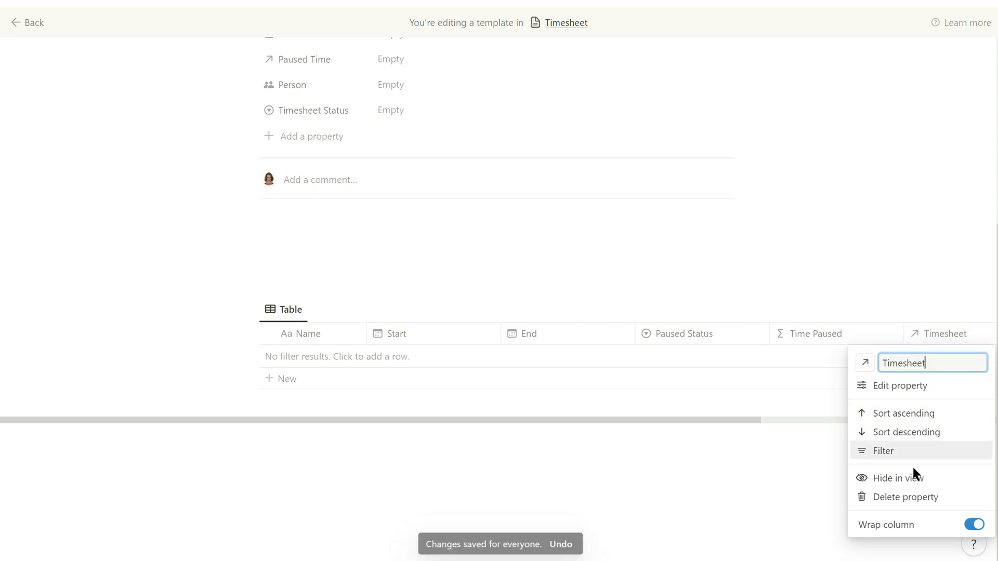
{"action": "left_click", "coordinate": [907, 484]}
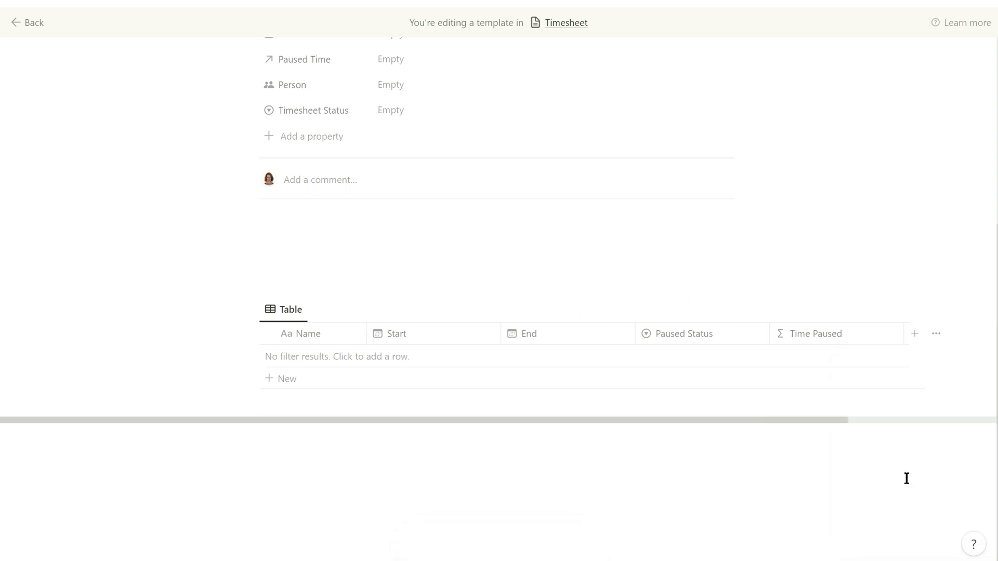
- Insert a button above the linked table in the Work template, with a step that adds a page to Paused Time
{"action": "left_click", "coordinate": [294, 219]}
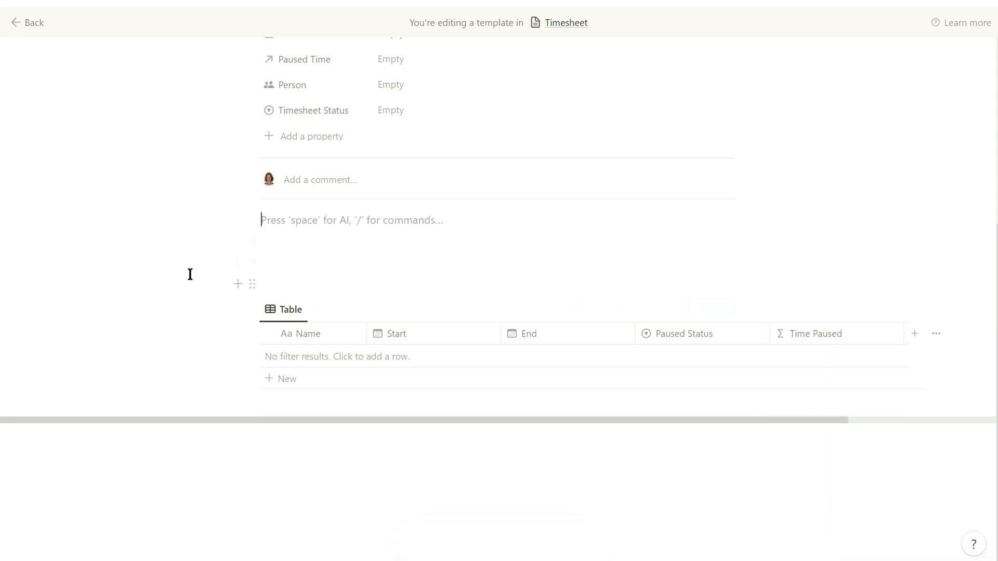
{"action": "type", "text": "/butt"}
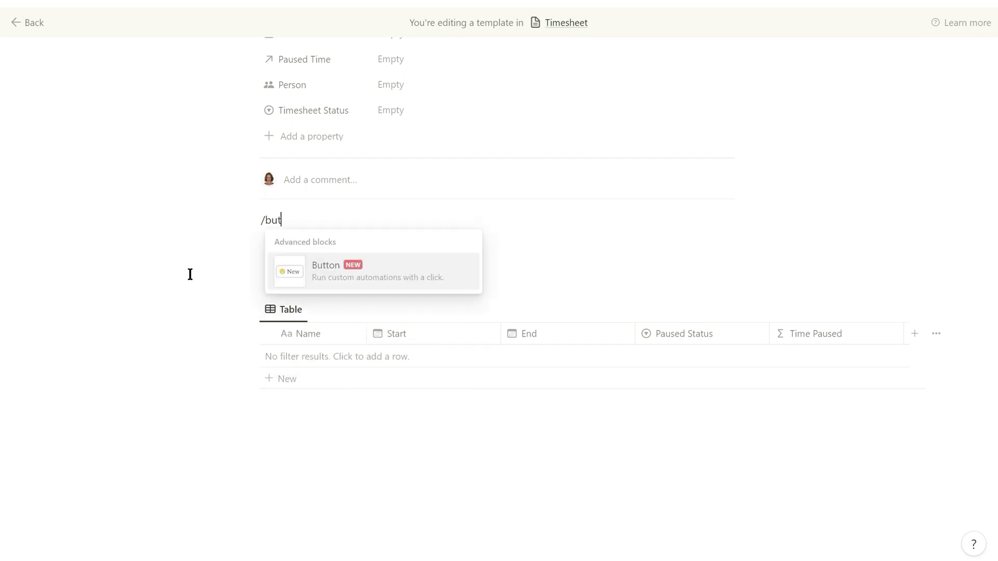
{"action": "left_click", "coordinate": [273, 273]}
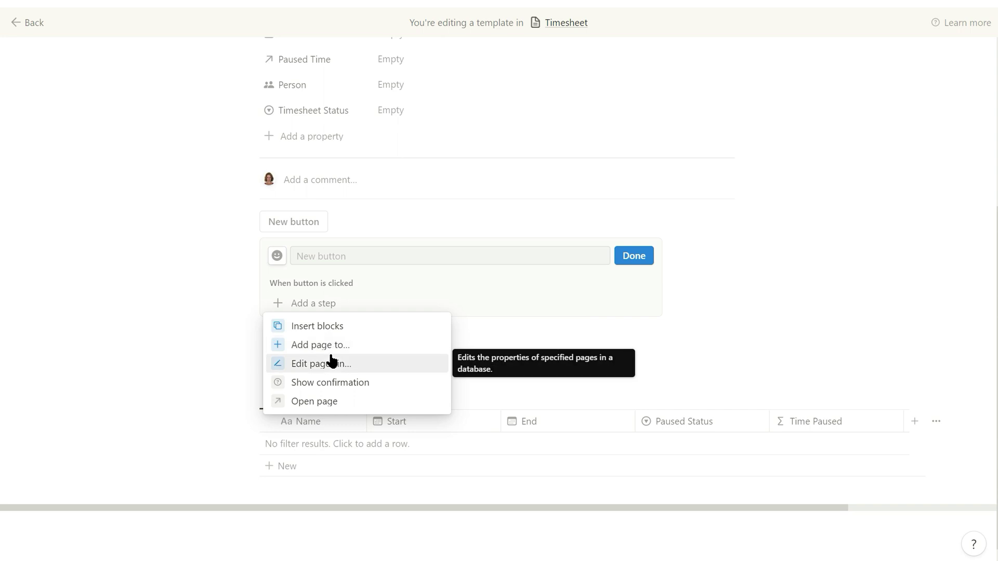
{"action": "left_click", "coordinate": [330, 351]}
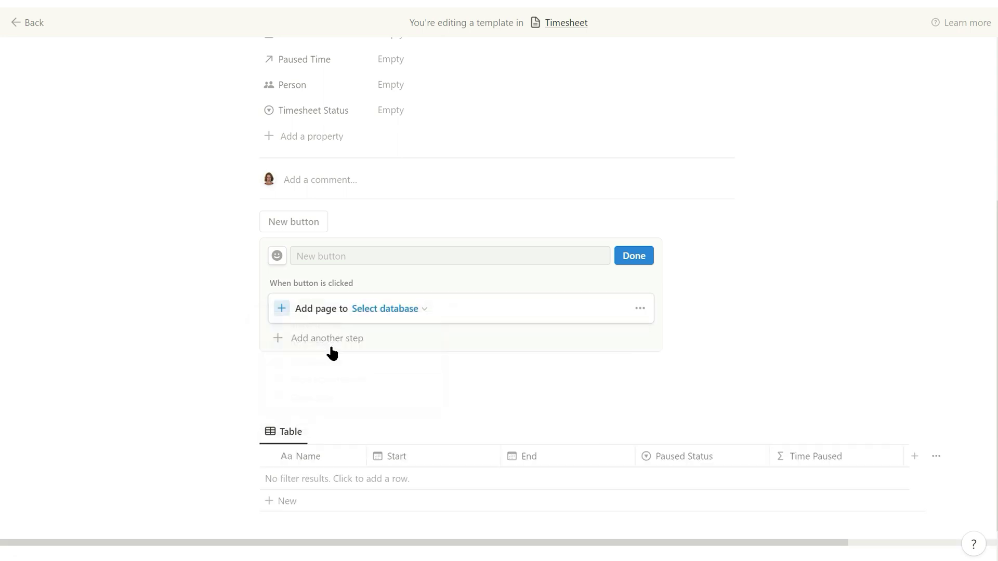
{"action": "scroll", "coordinate": [372, 307], "scroll_direction": "down", "scroll_amount": 3}
{"action": "left_click", "coordinate": [418, 188]}
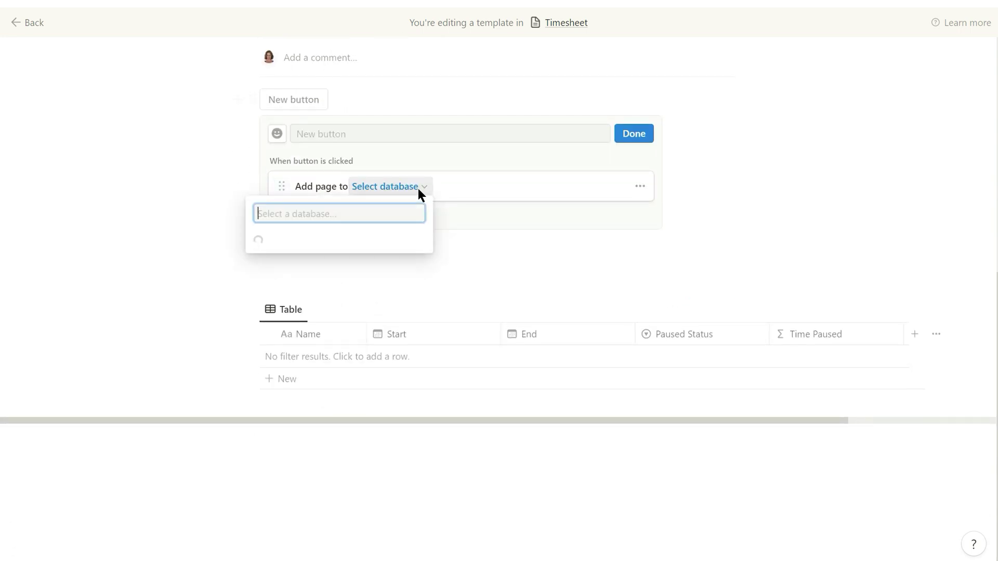
{"action": "left_click", "coordinate": [337, 247]}
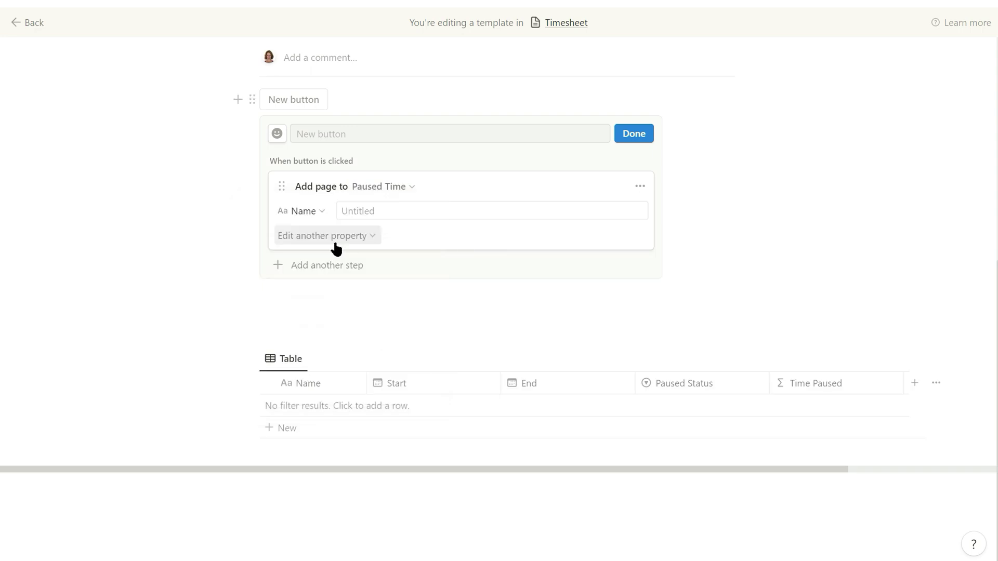
- Replace the Name property in the button's add-page step with Timesheet, set to This page
{"action": "left_click", "coordinate": [310, 211]}
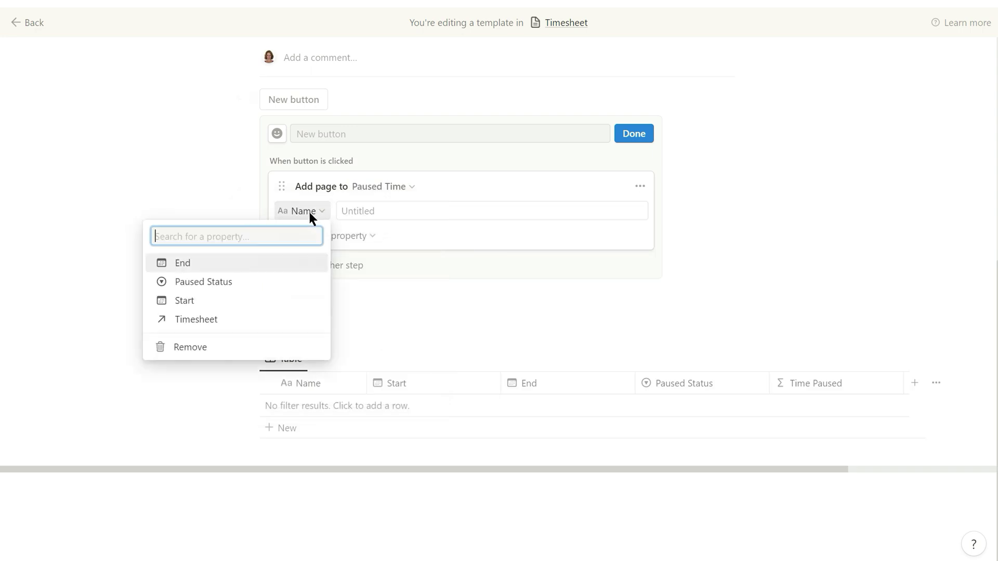
{"action": "left_click", "coordinate": [270, 318]}
{"action": "left_click", "coordinate": [391, 209]}
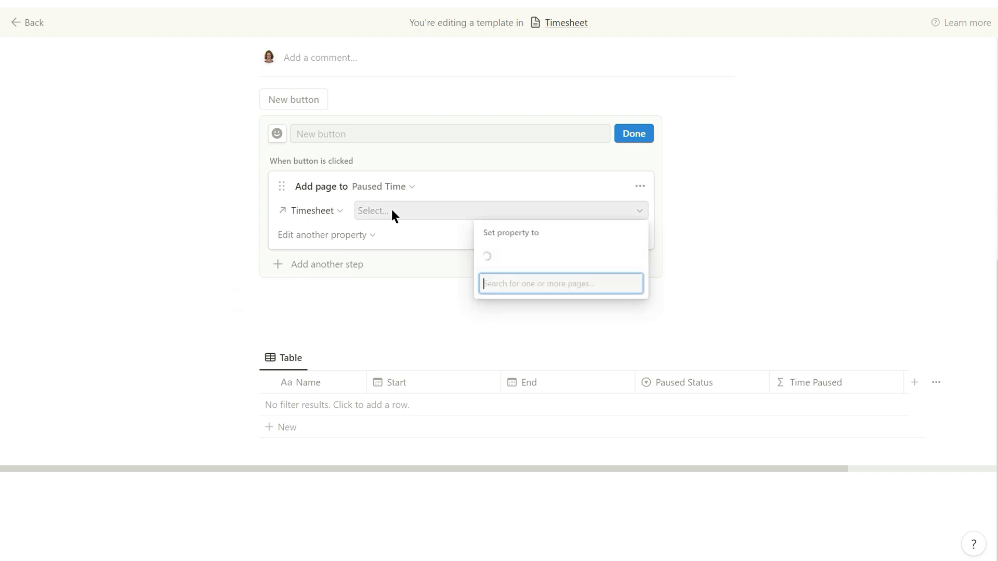
{"action": "left_click", "coordinate": [487, 287]}
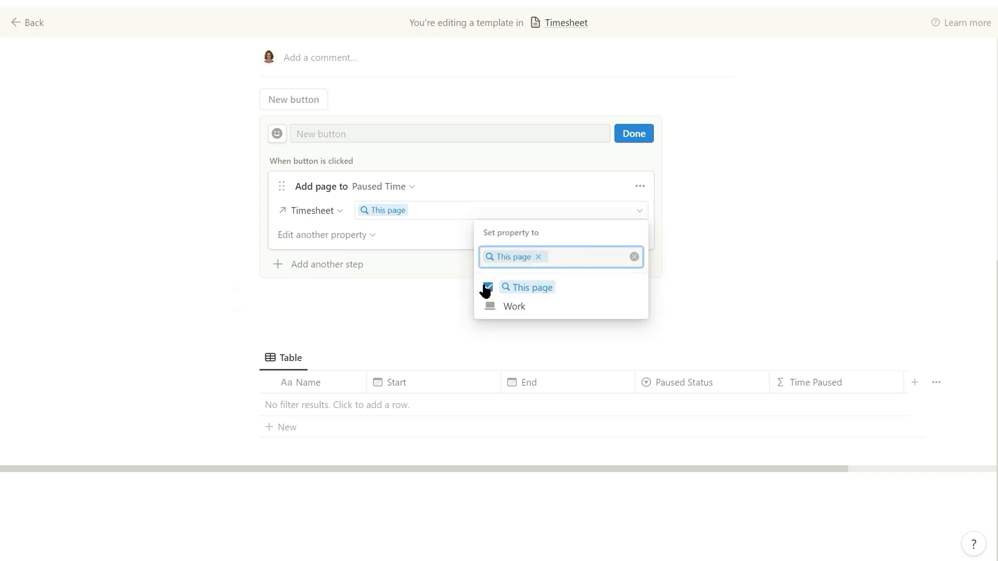
- In the button's step that adds a page to Paused Time, set Start to Now and Paused Status to Paused
{"action": "left_click", "coordinate": [350, 239]}
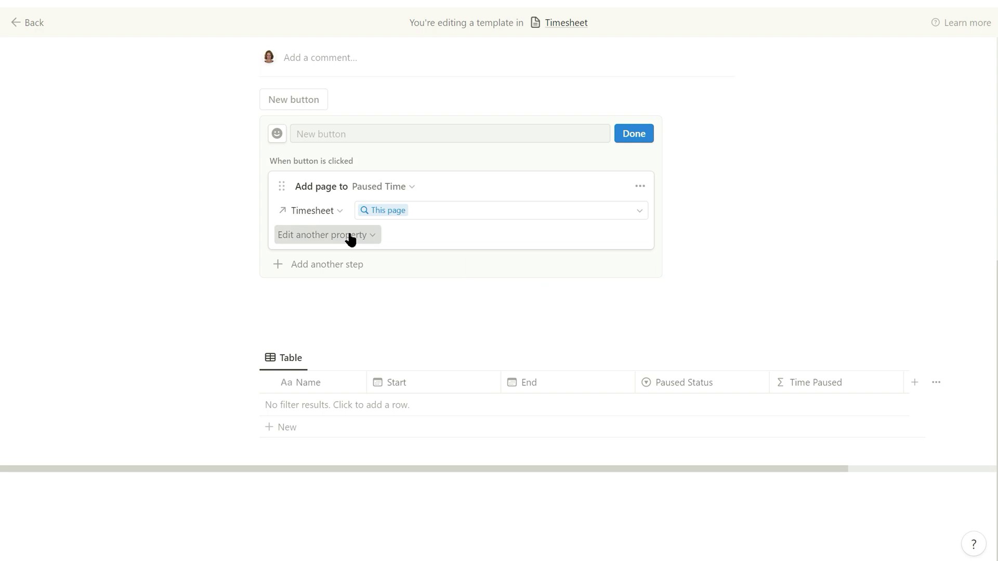
{"action": "left_click", "coordinate": [349, 238]}
{"action": "left_click", "coordinate": [240, 344]}
{"action": "left_click", "coordinate": [389, 232]}
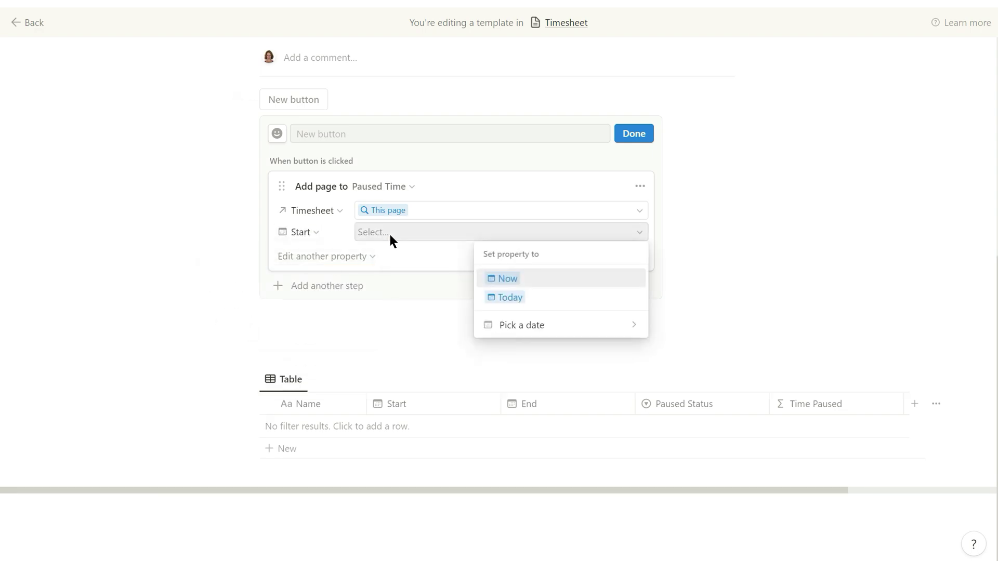
{"action": "left_click", "coordinate": [500, 279]}
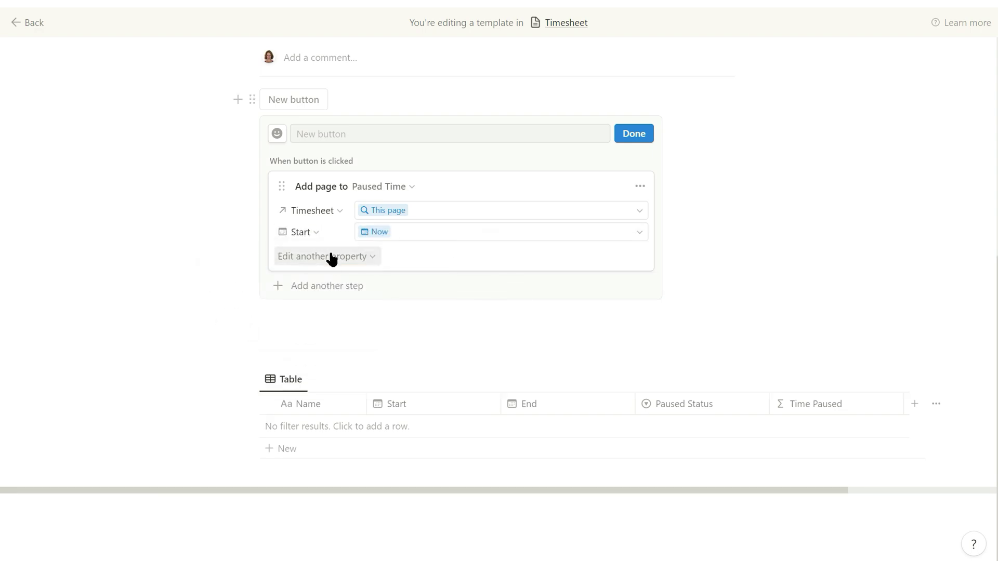
{"action": "left_click", "coordinate": [331, 258]}
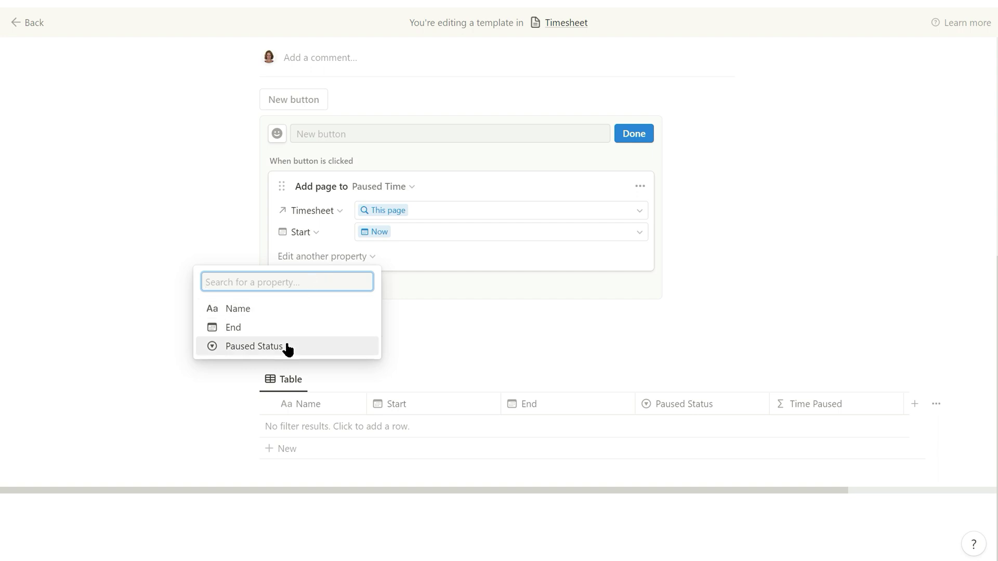
{"action": "left_click", "coordinate": [270, 346]}
{"action": "left_click", "coordinate": [407, 258]}
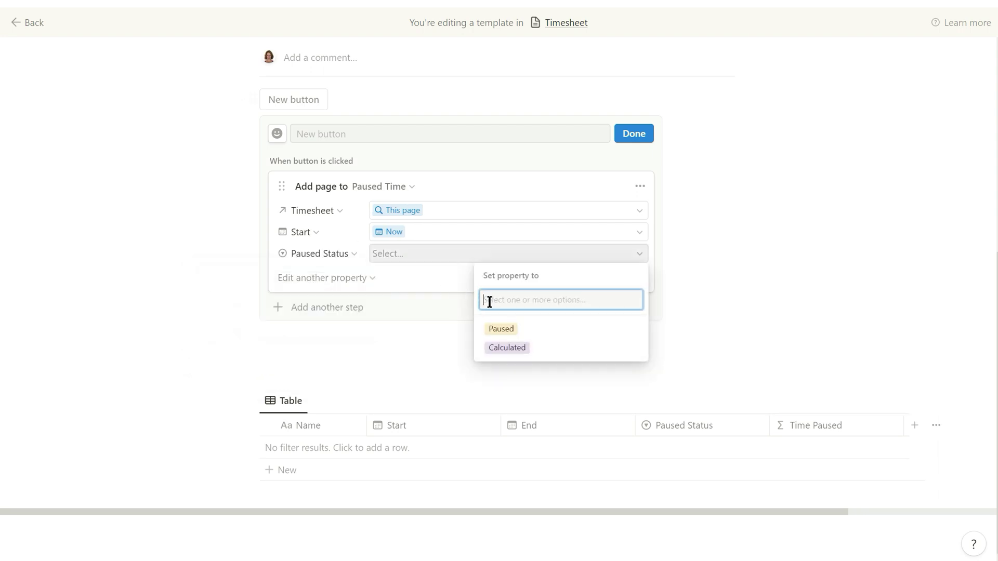
{"action": "left_click", "coordinate": [516, 332]}
- Add a second step to the button that edits This page and sets Timesheet Status to Paused
{"action": "left_click", "coordinate": [355, 309]}
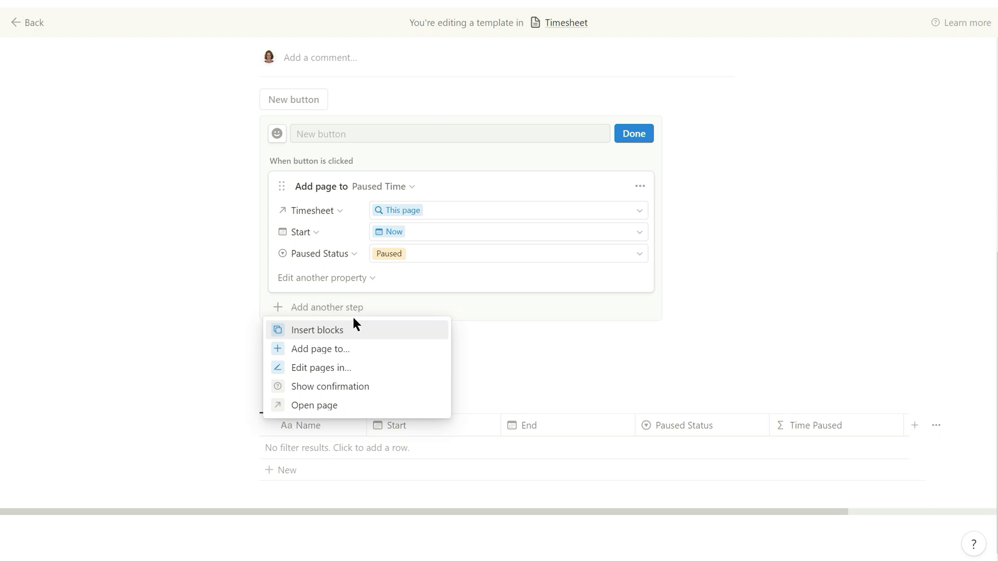
{"action": "left_click", "coordinate": [352, 368]}
{"action": "left_click", "coordinate": [389, 313]}
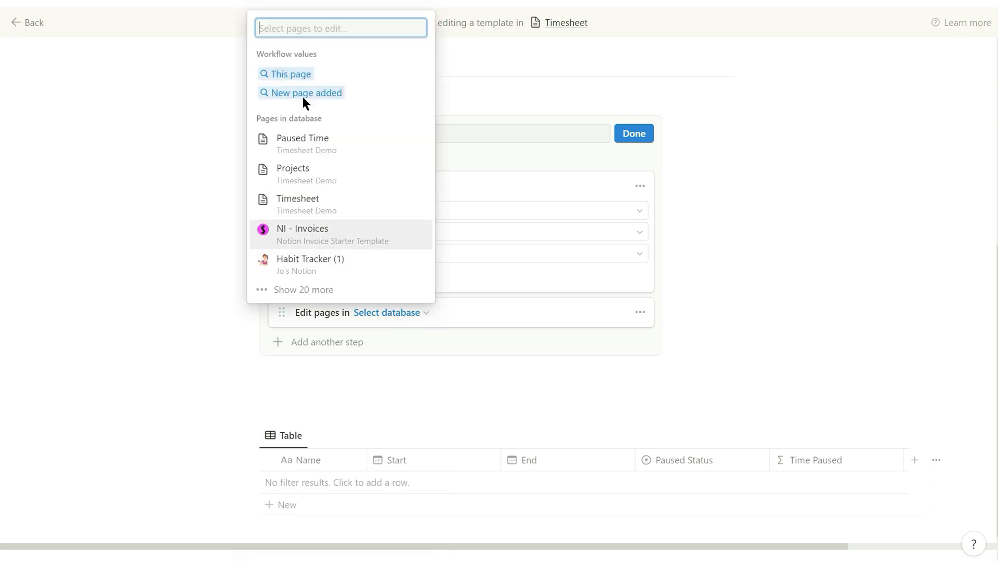
{"action": "left_click", "coordinate": [301, 73]}
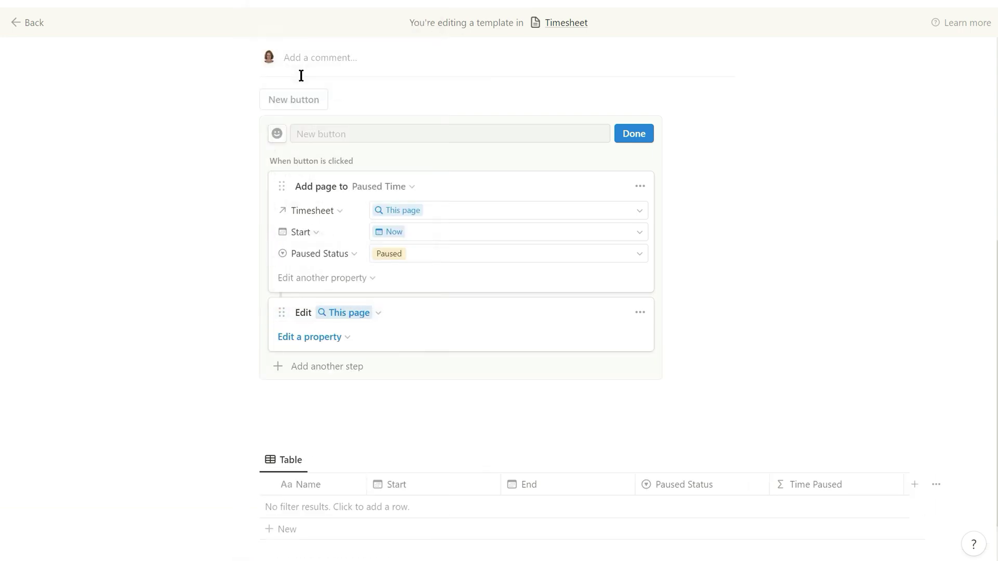
{"action": "left_click", "coordinate": [313, 337]}
{"action": "left_click", "coordinate": [272, 521]}
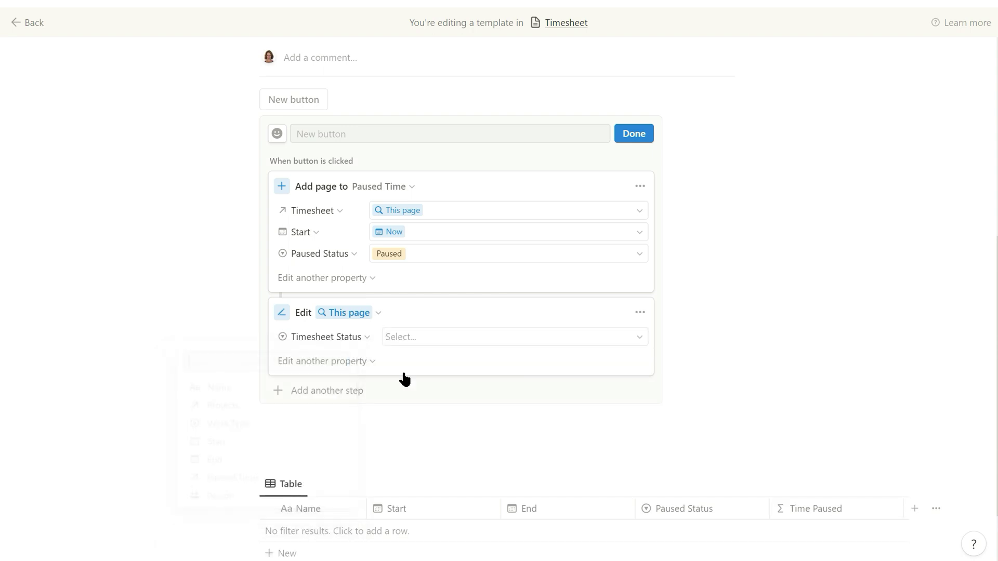
{"action": "left_click", "coordinate": [436, 337]}
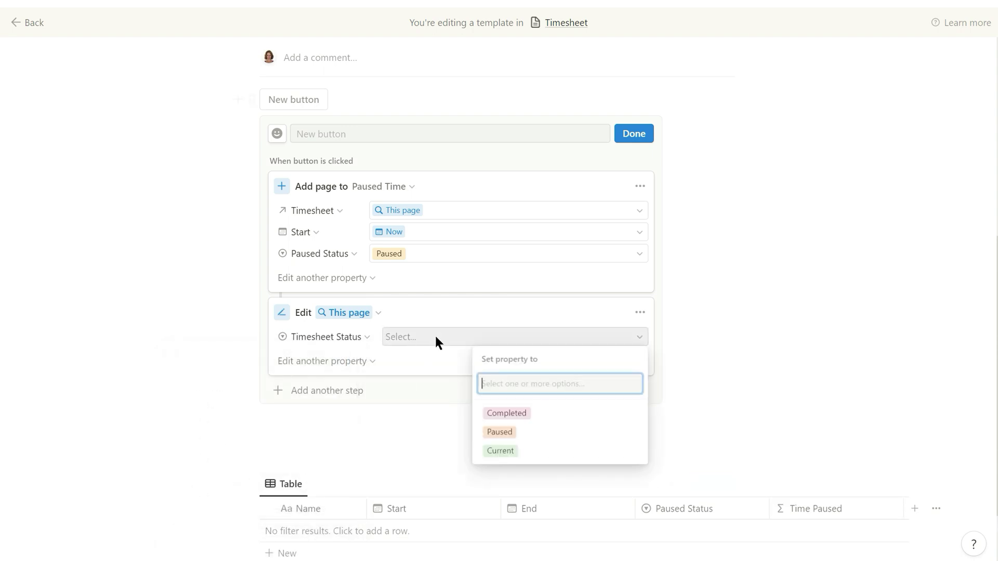
{"action": "left_click", "coordinate": [505, 430]}
- Name the button Pause, give it the red pause icon, and finish editing it
{"action": "left_click", "coordinate": [420, 134]}
{"action": "type", "text": "Pause"}
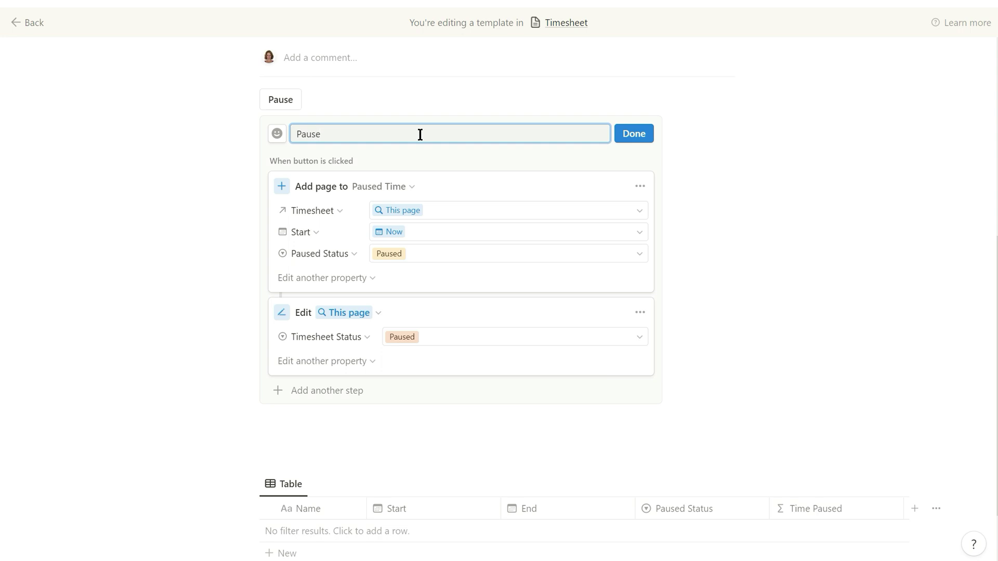
{"action": "left_click", "coordinate": [277, 134]}
{"action": "left_click", "coordinate": [268, 287]}
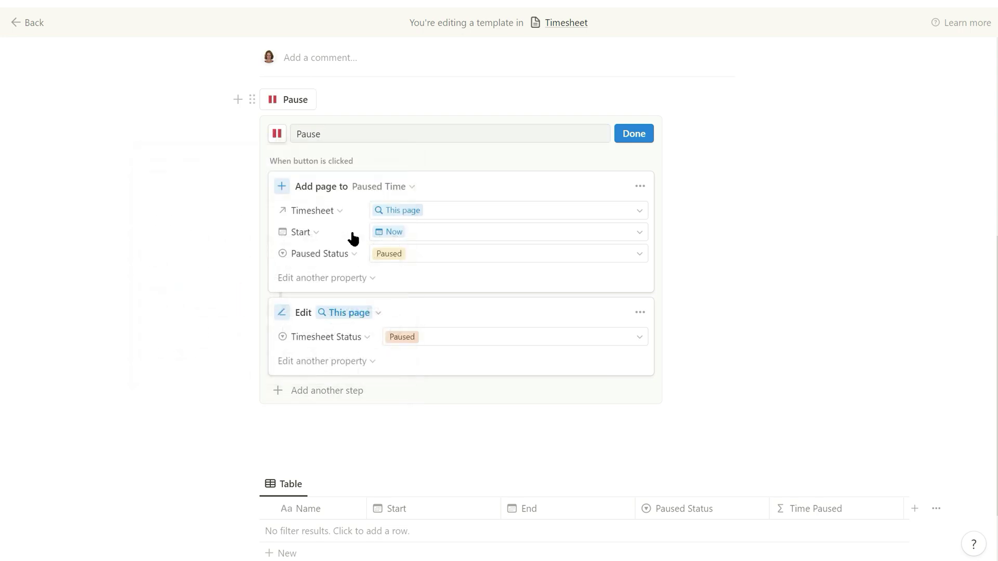
{"action": "left_click", "coordinate": [630, 140]}
- Insert another button below the Pause button, with a step that edits pages in Paused Time
{"action": "left_click", "coordinate": [335, 238]}
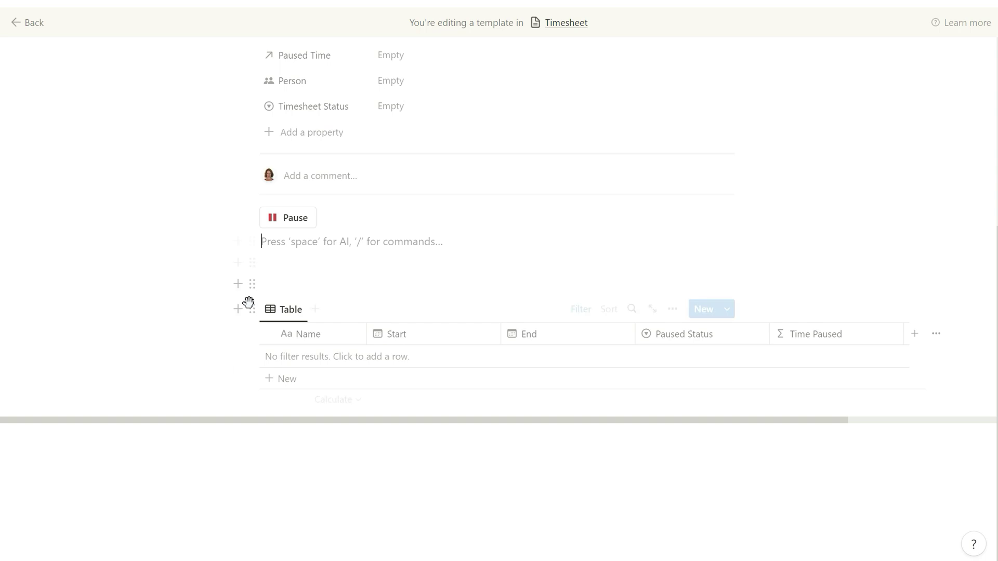
{"action": "type", "text": "/butt"}
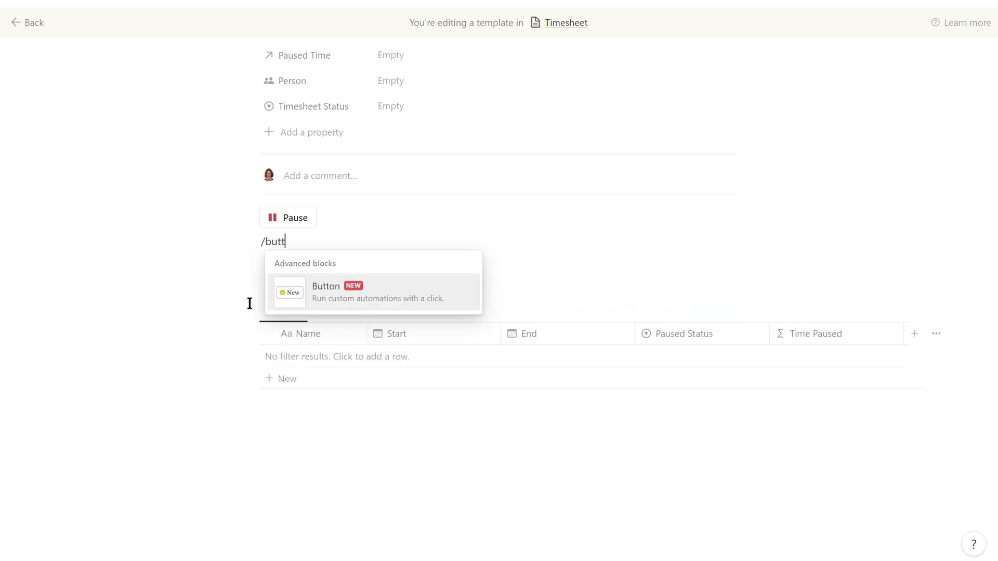
{"action": "key", "text": "Return"}
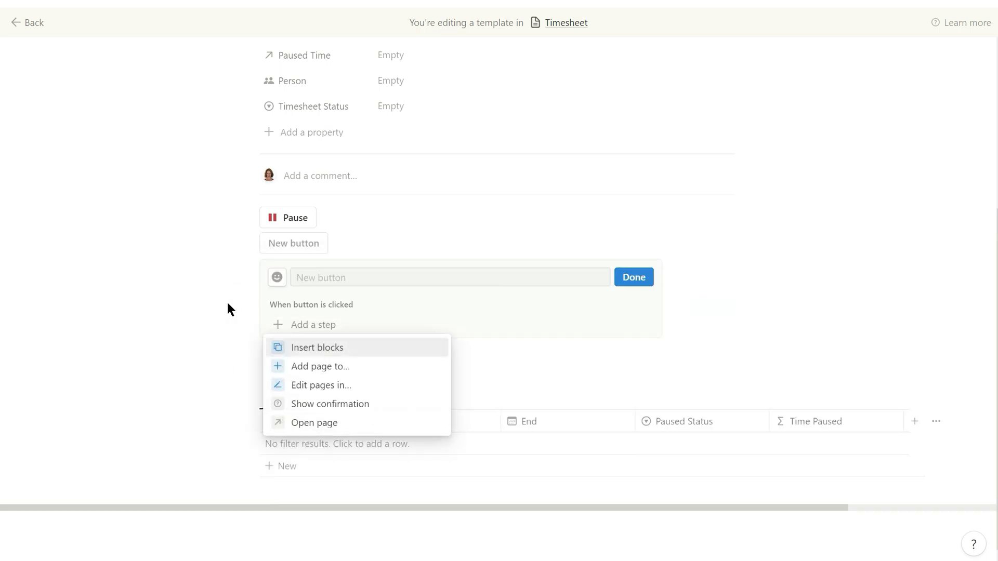
{"action": "left_click", "coordinate": [307, 385]}
{"action": "scroll", "coordinate": [395, 337], "scroll_direction": "down", "scroll_amount": 3}
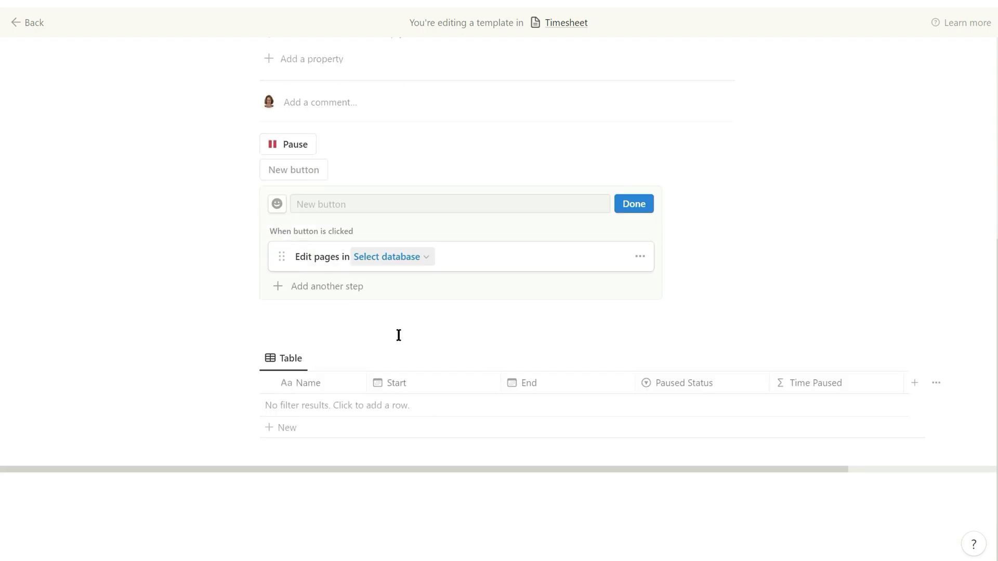
{"action": "left_click", "coordinate": [414, 207]}
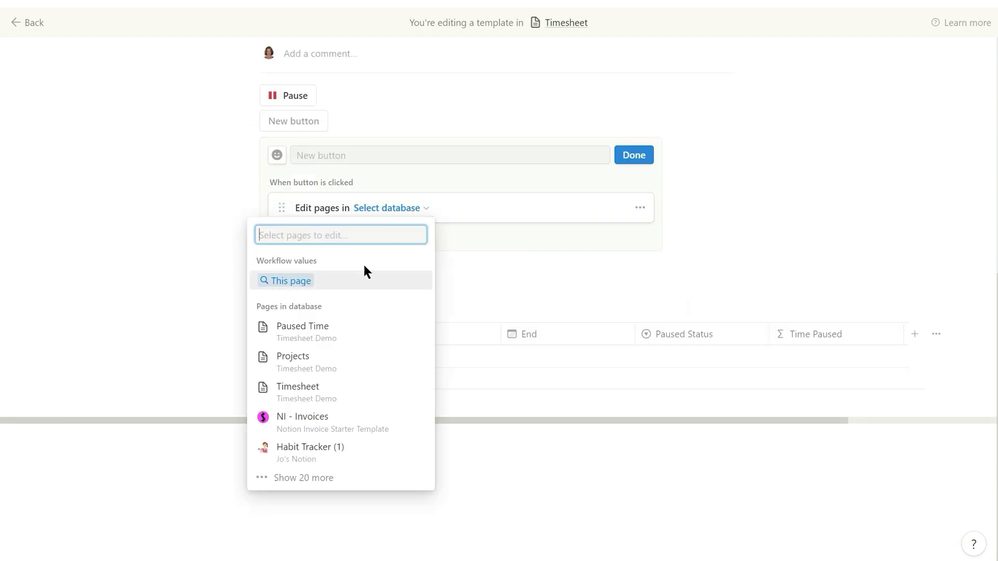
{"action": "left_click", "coordinate": [344, 332]}
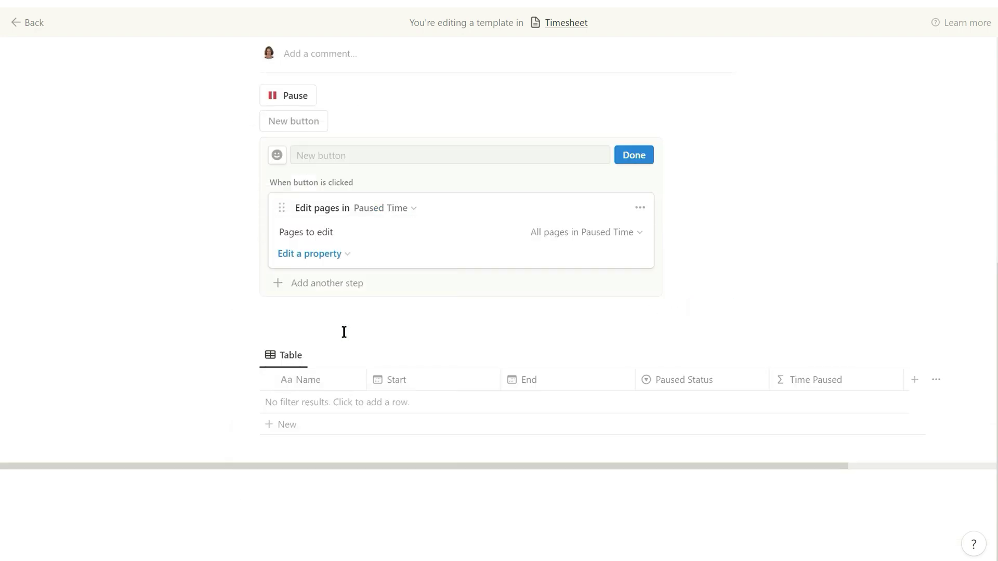
- Filter the pages to edit in the Paused Time step to those whose Paused Status is Paused
{"action": "left_click", "coordinate": [636, 233]}
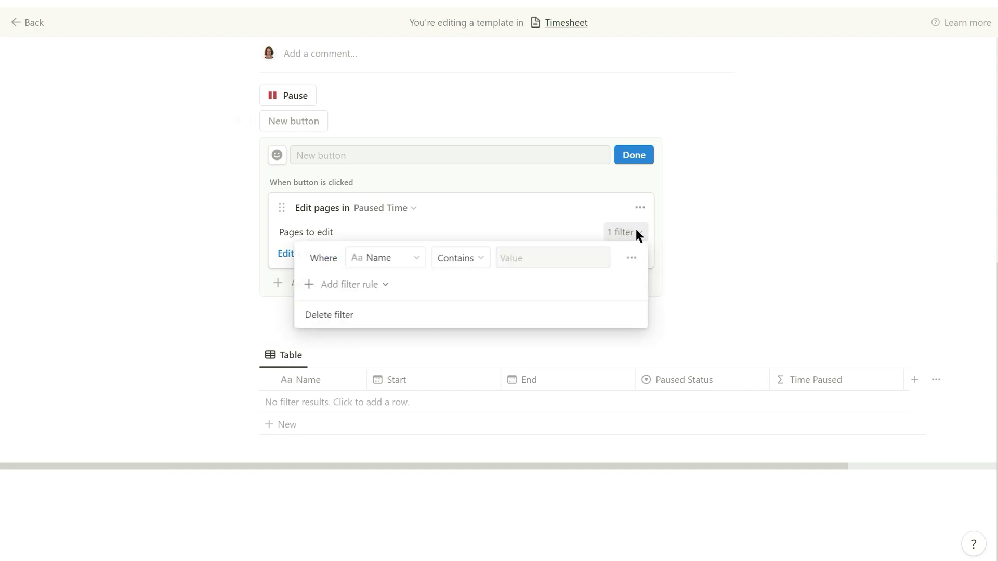
{"action": "left_click", "coordinate": [402, 258]}
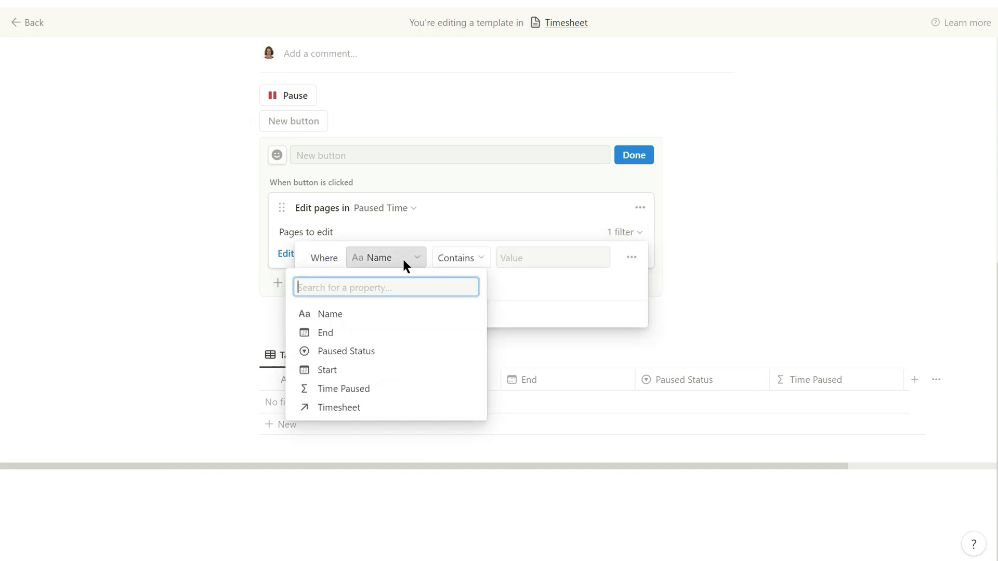
{"action": "left_click", "coordinate": [367, 353]}
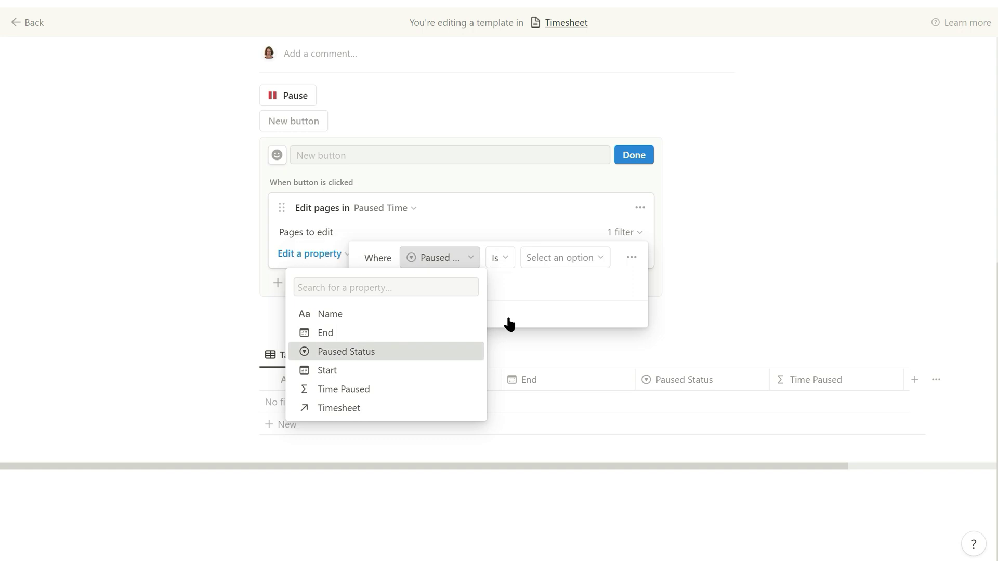
{"action": "left_click", "coordinate": [578, 266]}
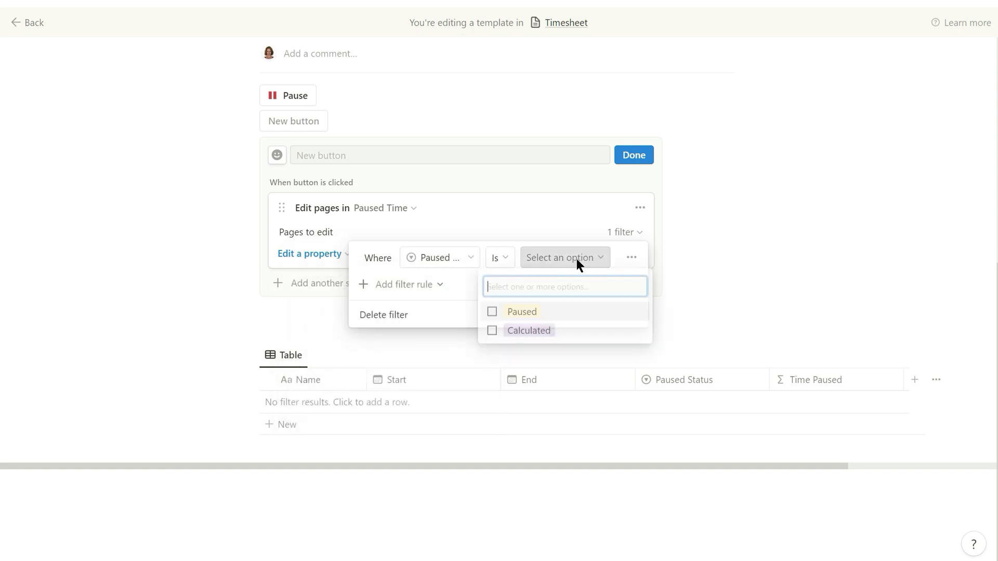
{"action": "left_click", "coordinate": [500, 313]}
{"action": "left_click", "coordinate": [660, 255]}
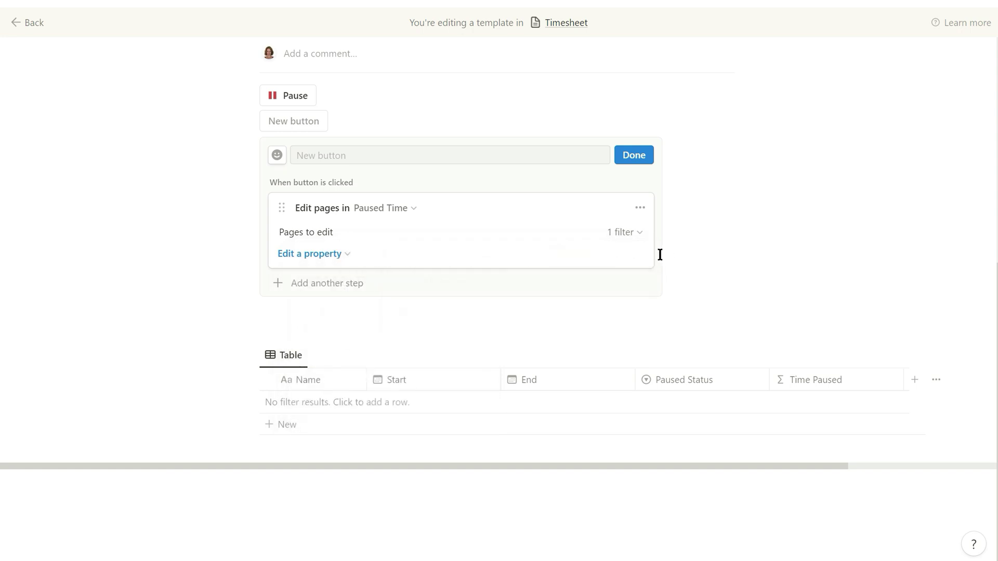
- Have the Paused Time edit step set End to Now and Paused Status to Calculated
{"action": "left_click", "coordinate": [301, 256]}
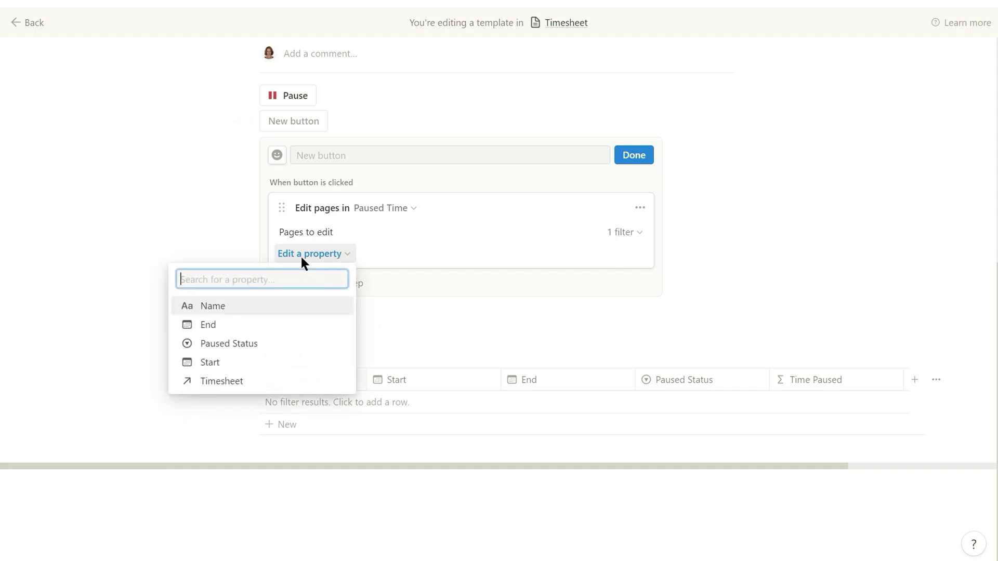
{"action": "left_click", "coordinate": [231, 327]}
{"action": "left_click", "coordinate": [367, 255]}
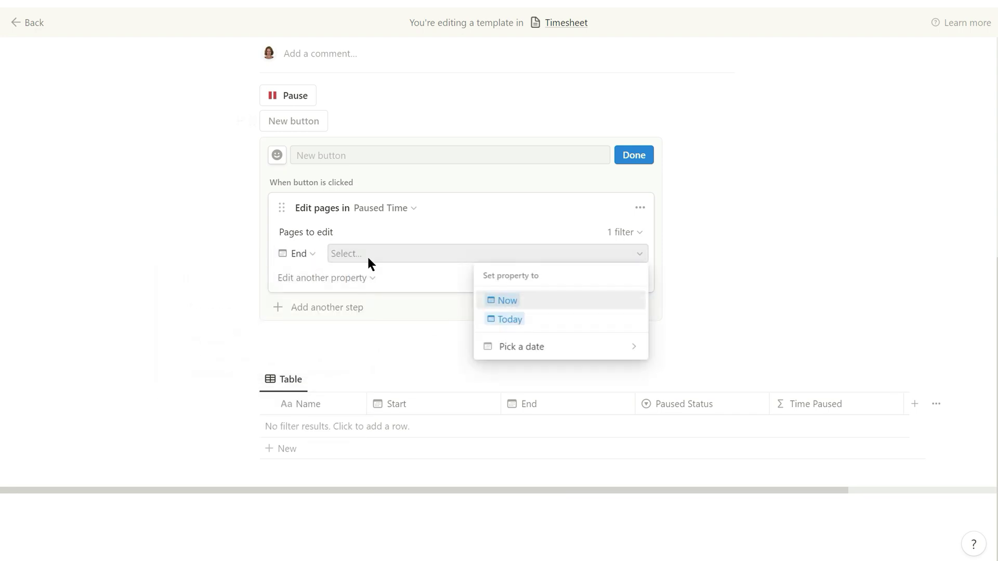
{"action": "left_click", "coordinate": [498, 300]}
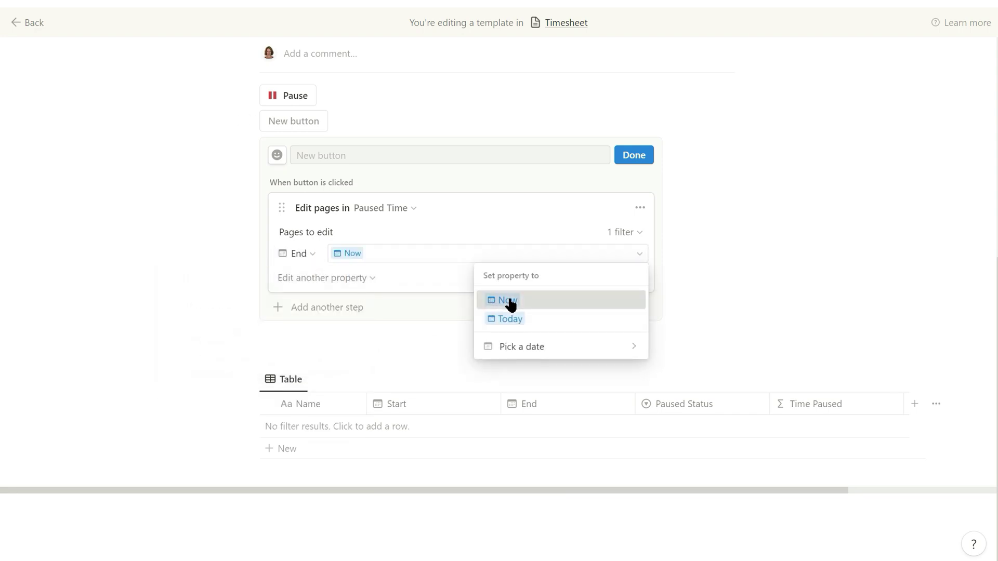
{"action": "left_click", "coordinate": [284, 284]}
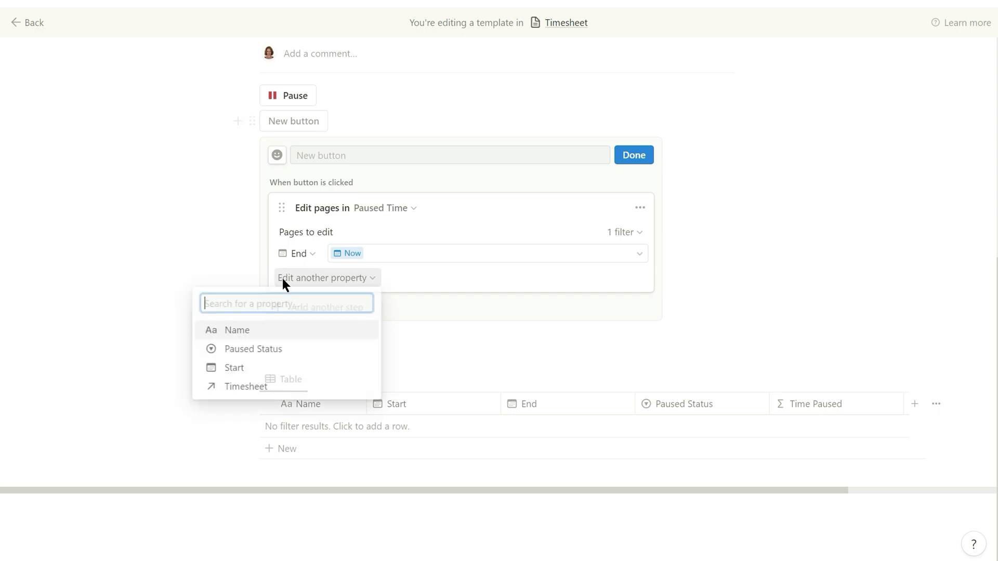
{"action": "left_click", "coordinate": [256, 347]}
{"action": "left_click", "coordinate": [416, 275]}
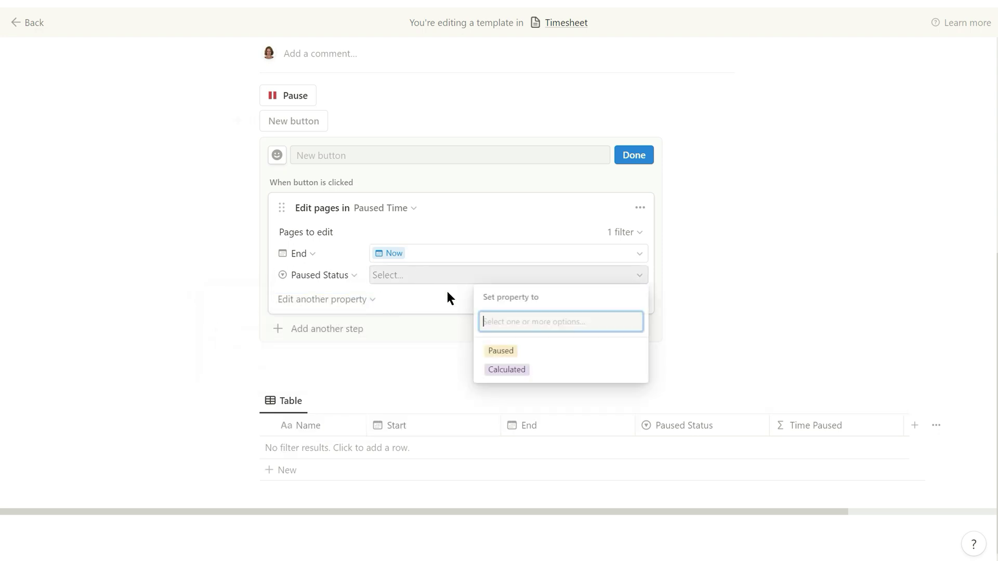
{"action": "left_click", "coordinate": [521, 370]}
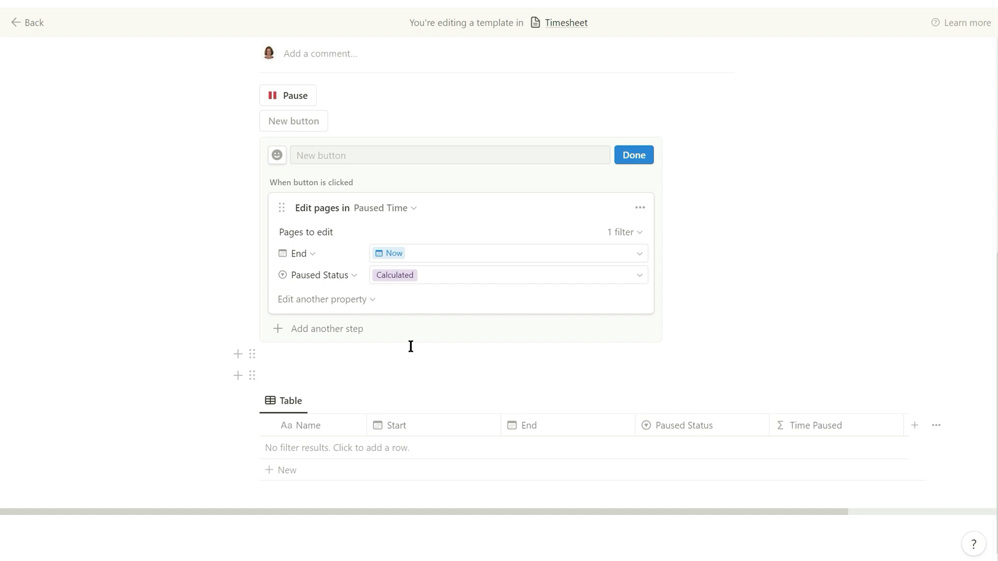
- Add another step to the new button that edits This page and sets Timesheet Status to Current
{"action": "scroll", "coordinate": [329, 335], "scroll_direction": "down", "scroll_amount": 3}
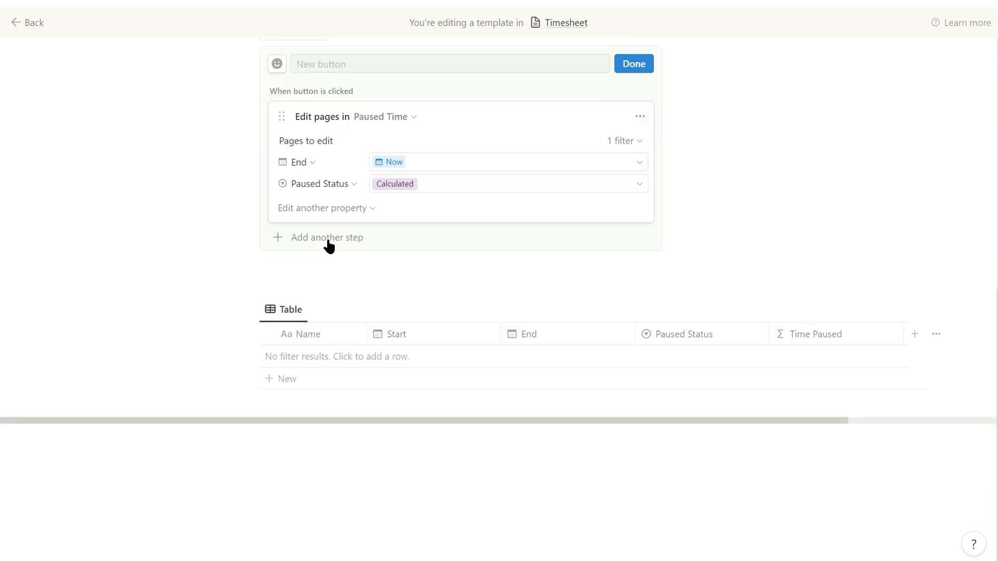
{"action": "left_click", "coordinate": [327, 239]}
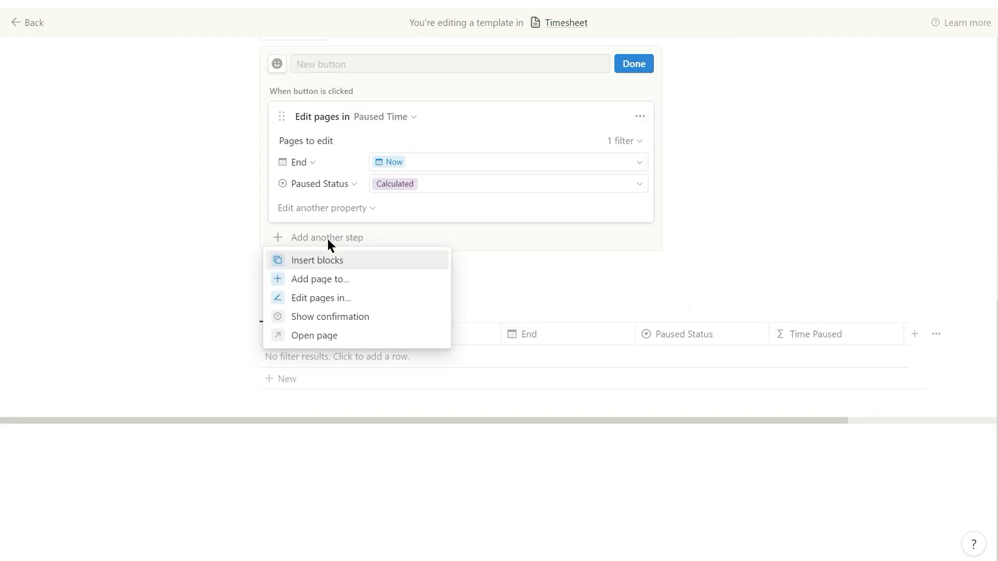
{"action": "left_click", "coordinate": [335, 299]}
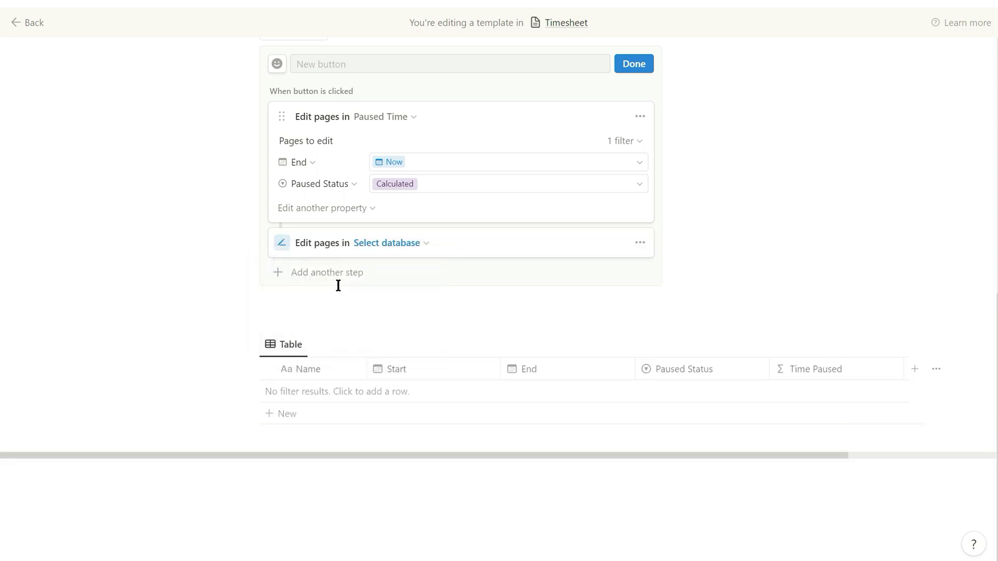
{"action": "left_click", "coordinate": [381, 250]}
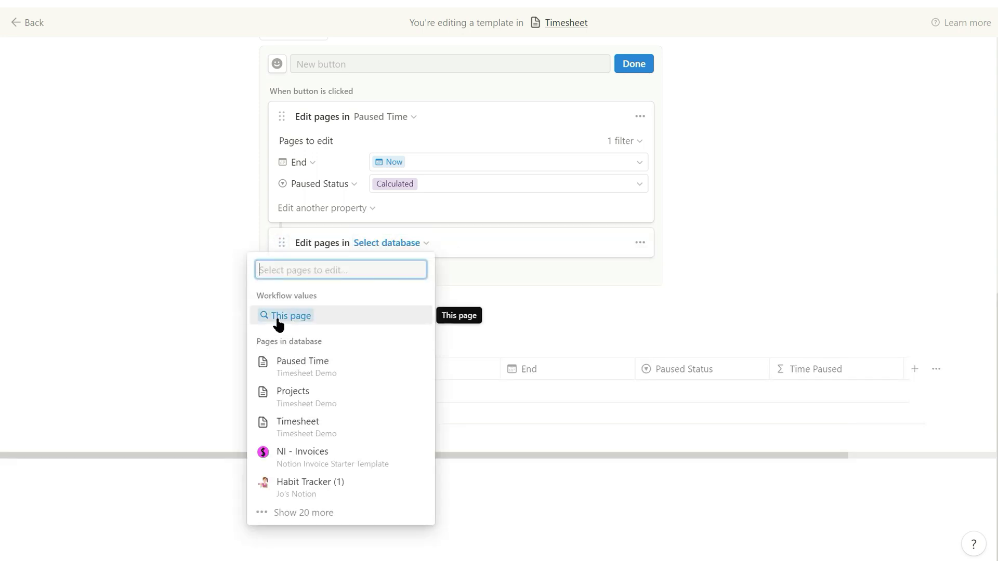
{"action": "left_click", "coordinate": [277, 316]}
{"action": "left_click", "coordinate": [305, 268]}
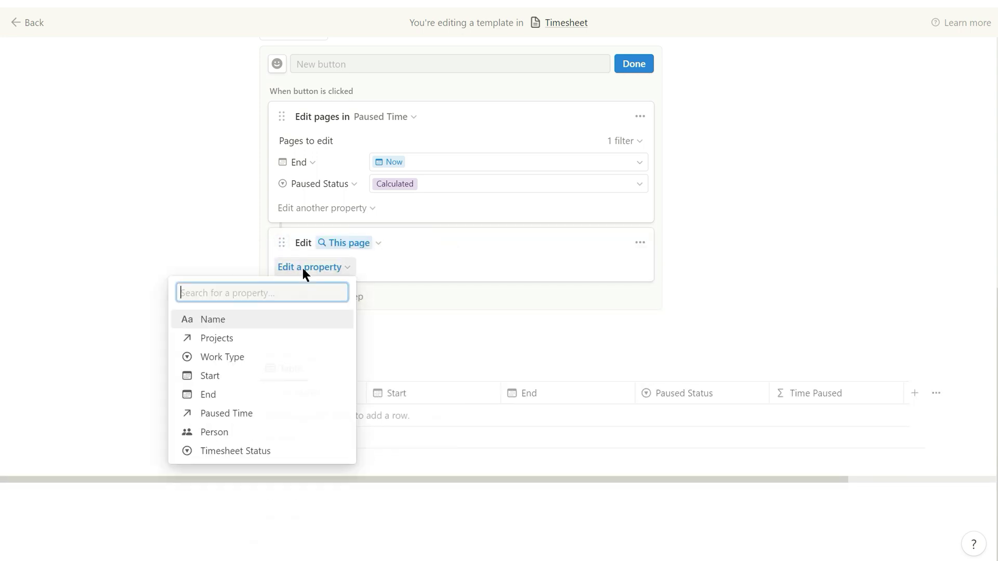
{"action": "left_click", "coordinate": [265, 451]}
{"action": "left_click", "coordinate": [412, 268]}
{"action": "left_click", "coordinate": [512, 378]}
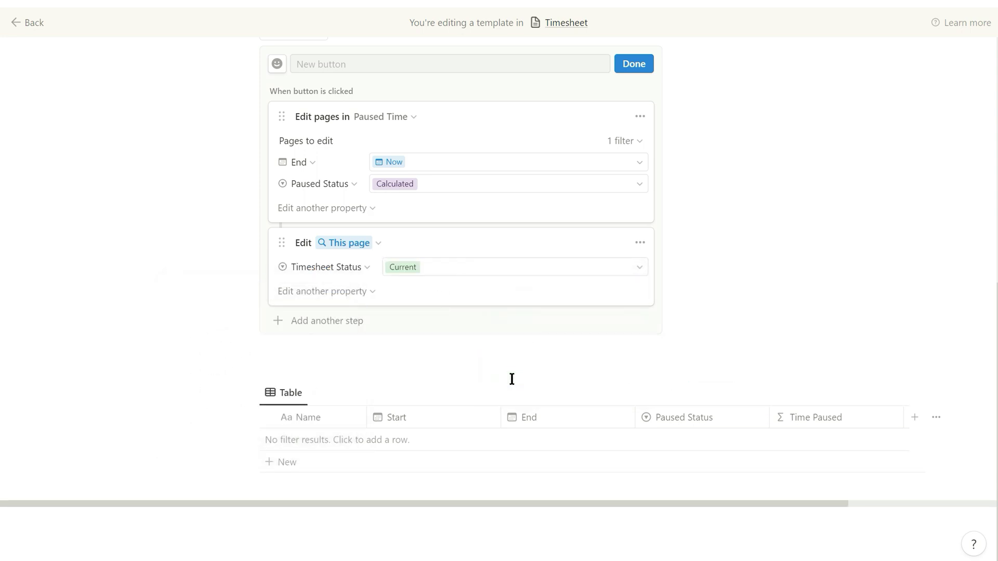
- Name the new button Unpause with a red play icon and finish editing it
{"action": "left_click", "coordinate": [317, 64]}
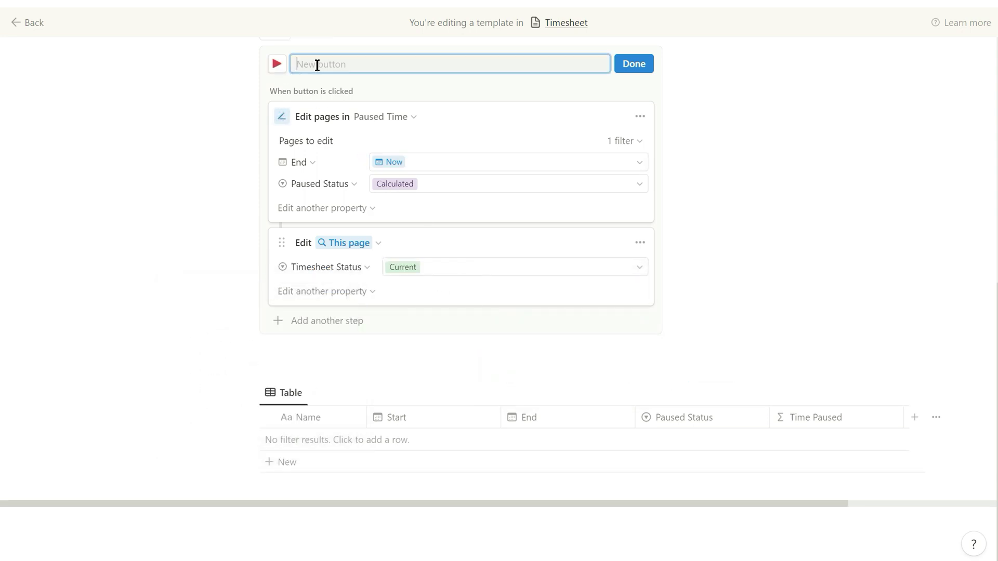
{"action": "type", "text": "Unpause"}
{"action": "left_click", "coordinate": [635, 64]}
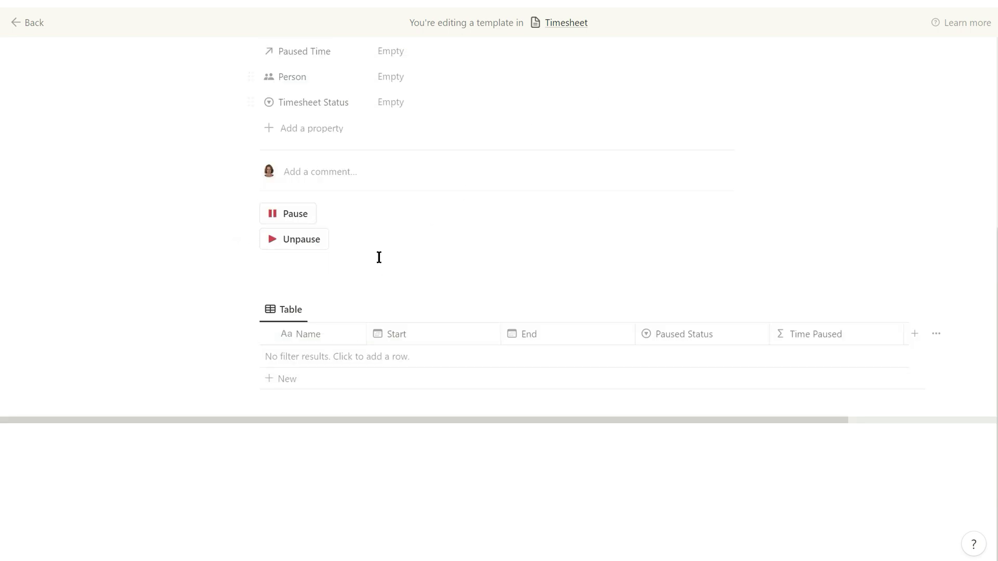
- Insert another button below Unpause, with a step that edits This page
{"action": "left_click", "coordinate": [300, 274]}
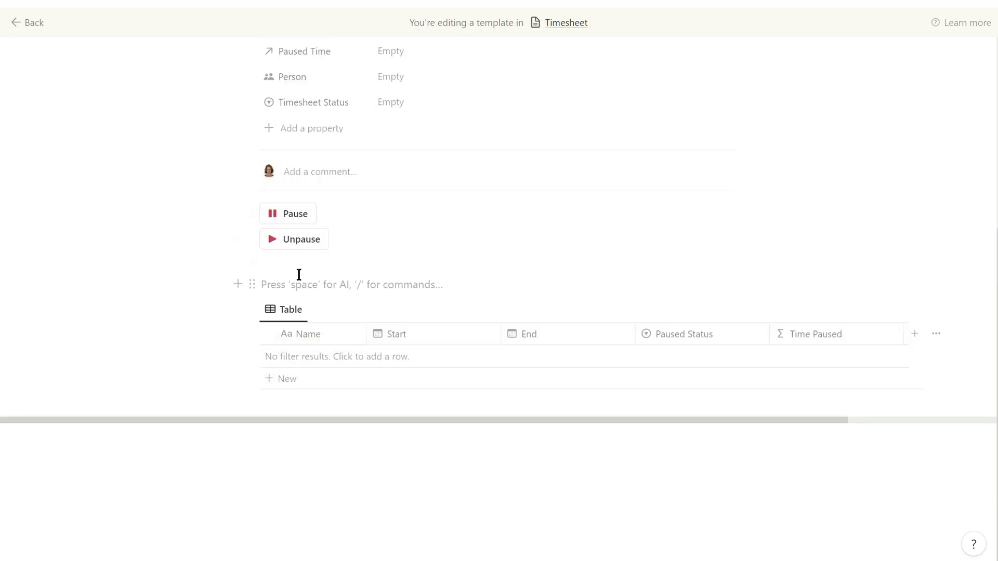
{"action": "key", "text": "BackSpace"}
{"action": "type", "text": "/but"}
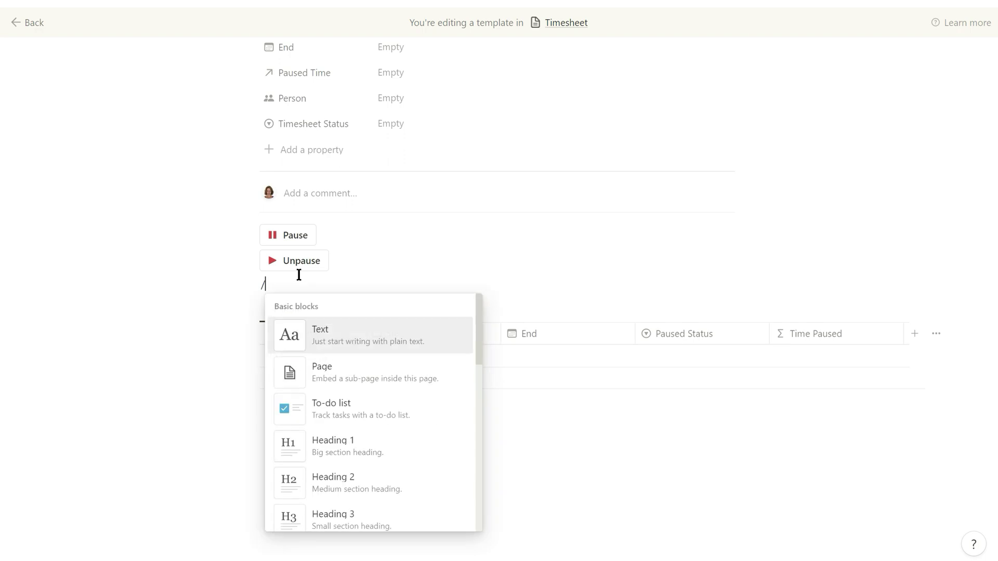
{"action": "left_click", "coordinate": [317, 344]}
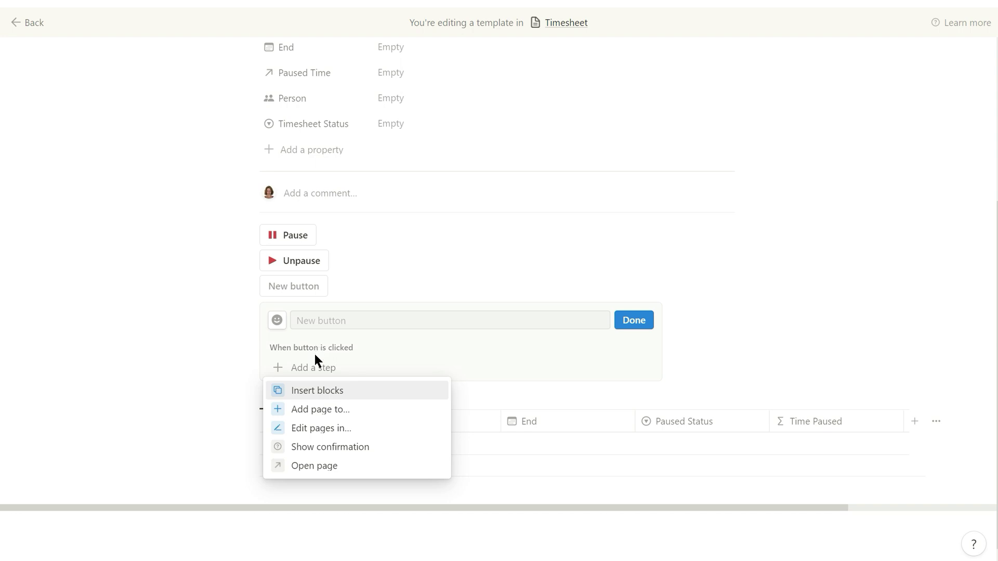
{"action": "left_click", "coordinate": [320, 427]}
{"action": "left_click", "coordinate": [388, 373]}
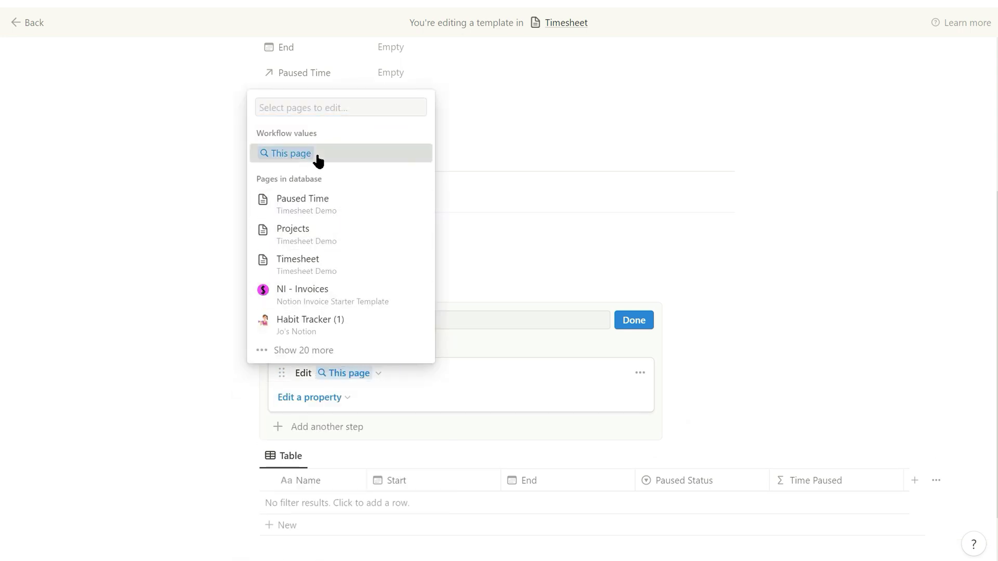
{"action": "left_click", "coordinate": [318, 154]}
- Have the new button's edit step set End to Now and Timesheet Status to Completed
{"action": "scroll", "coordinate": [456, 263], "scroll_direction": "down", "scroll_amount": 3}
{"action": "left_click", "coordinate": [324, 253]}
{"action": "left_click", "coordinate": [219, 379]}
{"action": "left_click", "coordinate": [393, 251]}
{"action": "left_click", "coordinate": [502, 297]}
{"action": "left_click", "coordinate": [360, 276]}
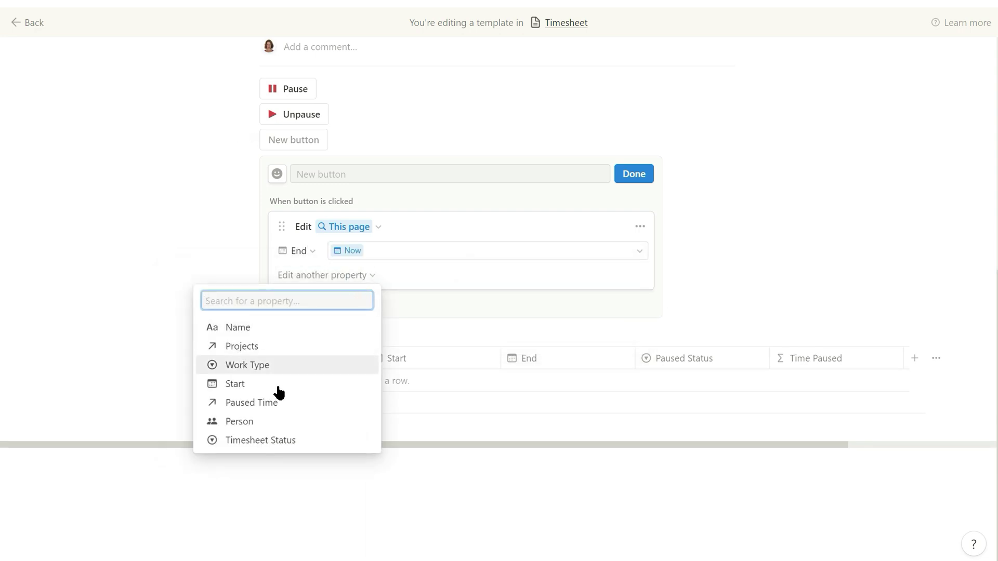
{"action": "left_click", "coordinate": [263, 440]}
{"action": "left_click", "coordinate": [439, 272]}
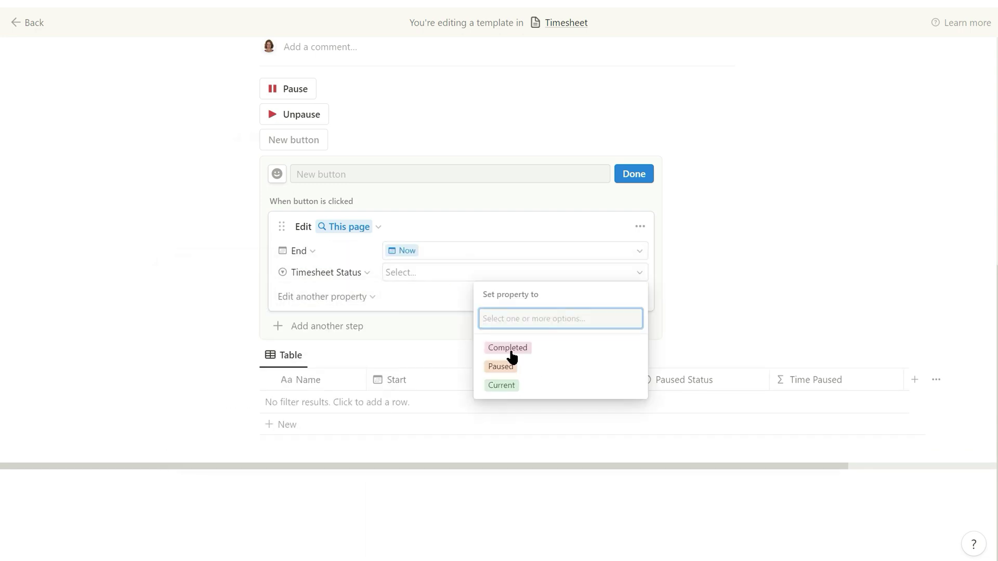
{"action": "left_click", "coordinate": [500, 348]}
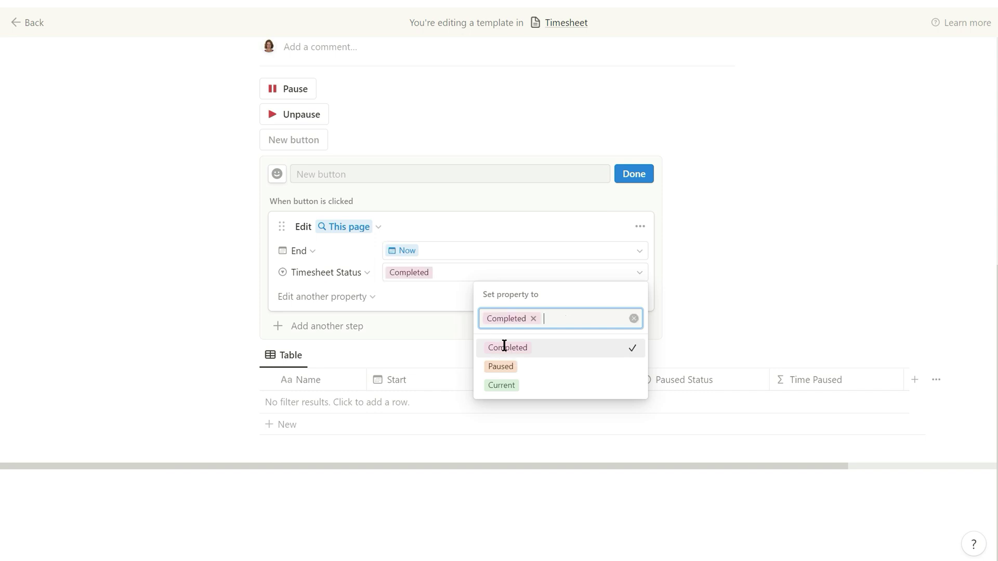
{"action": "key", "text": "Escape"}
- Name the new button Finish Job with a red checkbox icon and finish editing it
{"action": "left_click", "coordinate": [351, 175]}
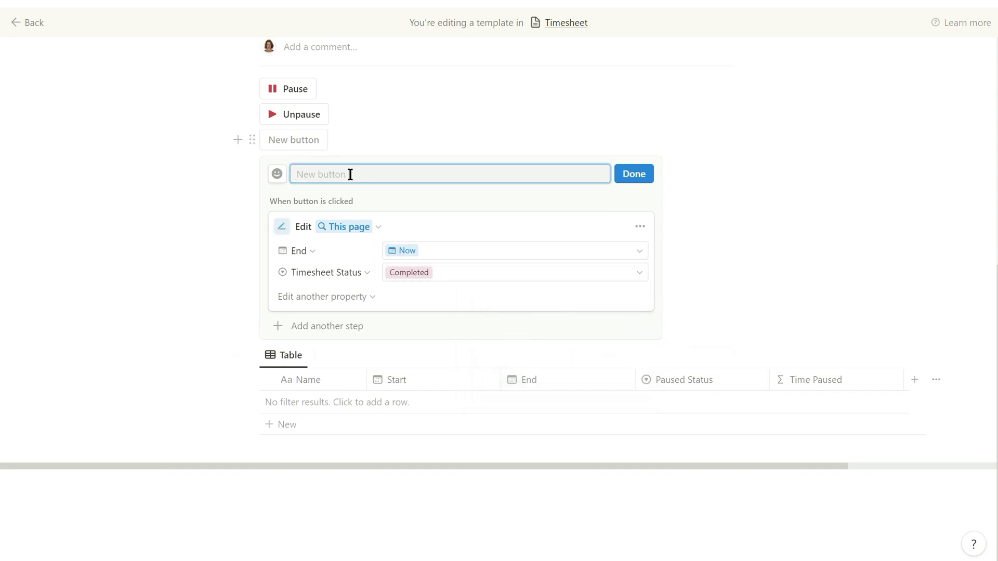
{"action": "type", "text": "Finish Job"}
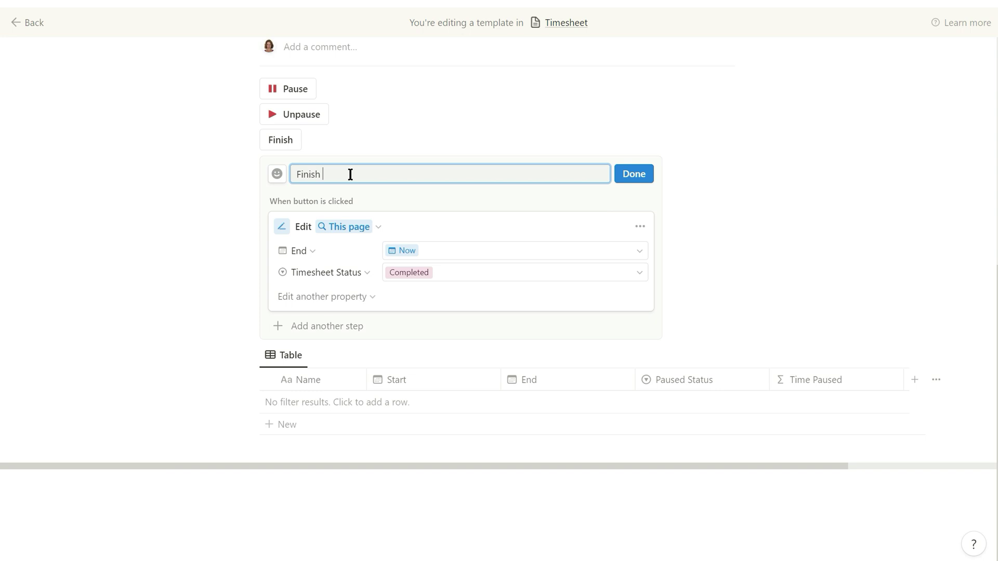
{"action": "left_click", "coordinate": [635, 173]}
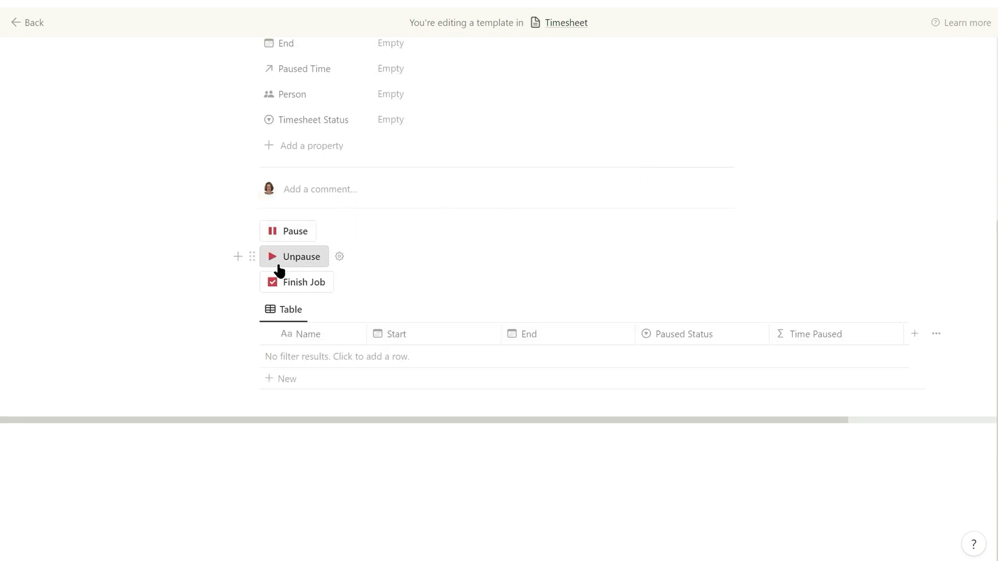
- Arrange the Pause, Unpause and Finish Job buttons side by side in one row and leave the Work template
{"action": "left_click_drag", "start_coordinate": [249, 257], "coordinate": [749, 250]}
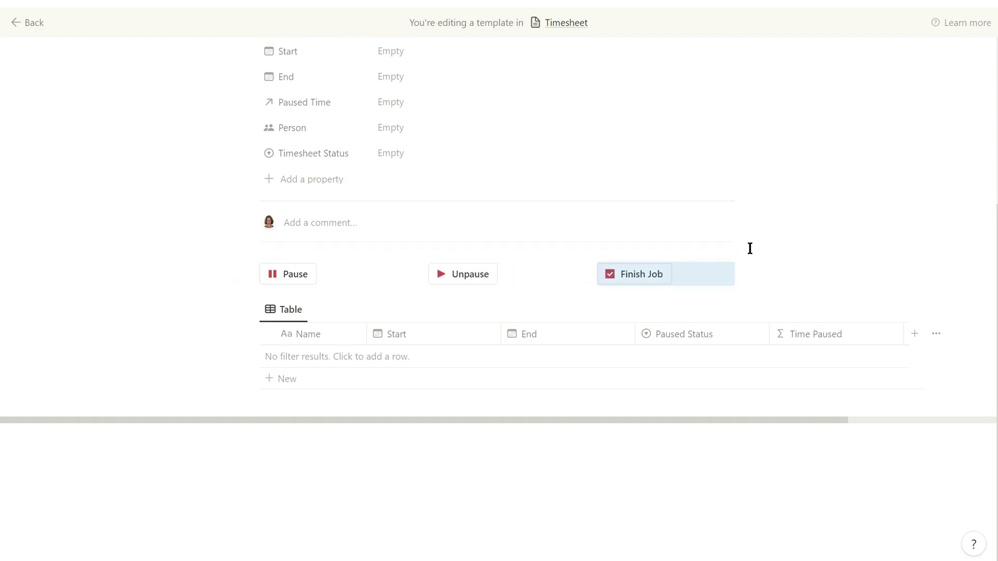
{"action": "left_click", "coordinate": [215, 262]}
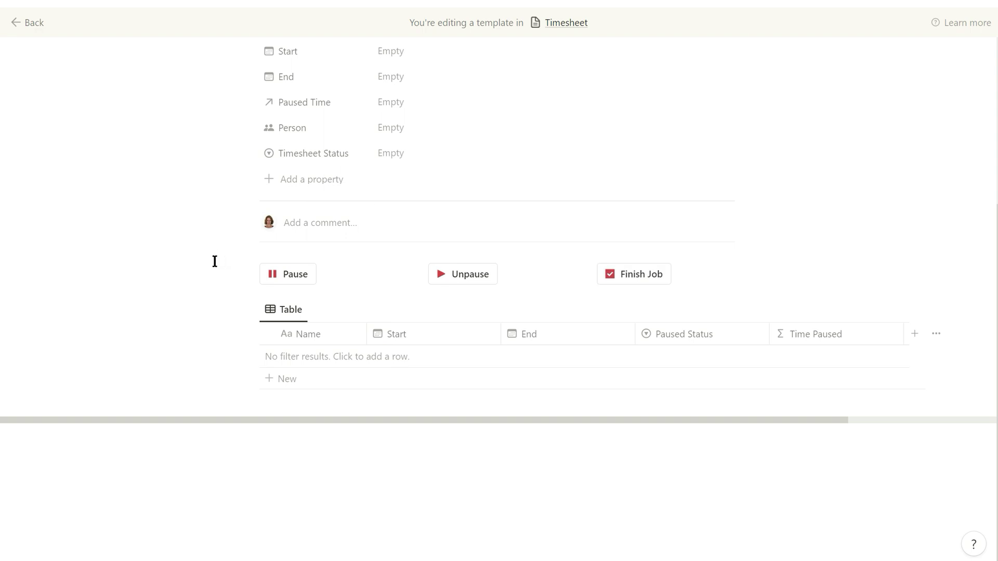
{"action": "left_click", "coordinate": [23, 23]}
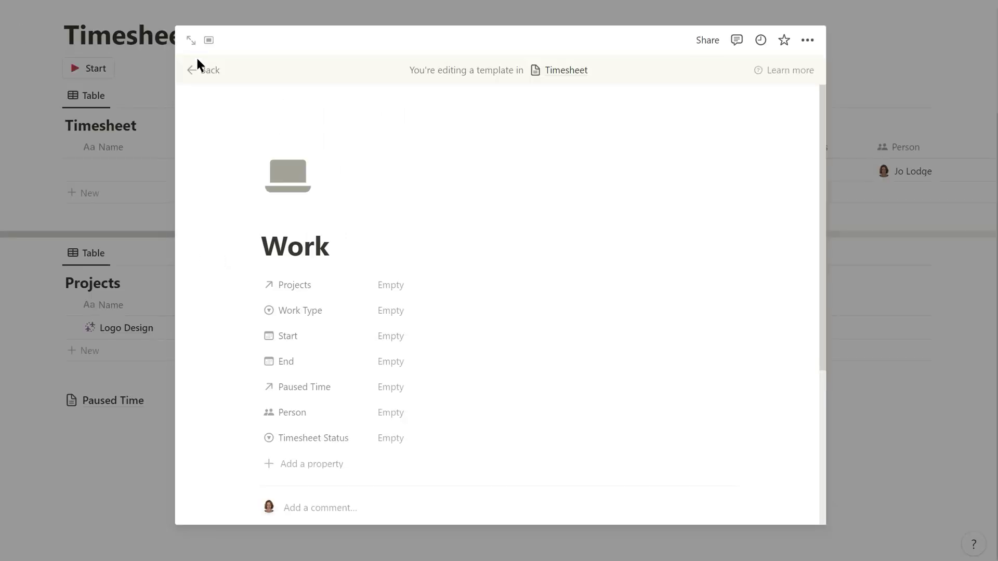
{"action": "left_click", "coordinate": [202, 73]}
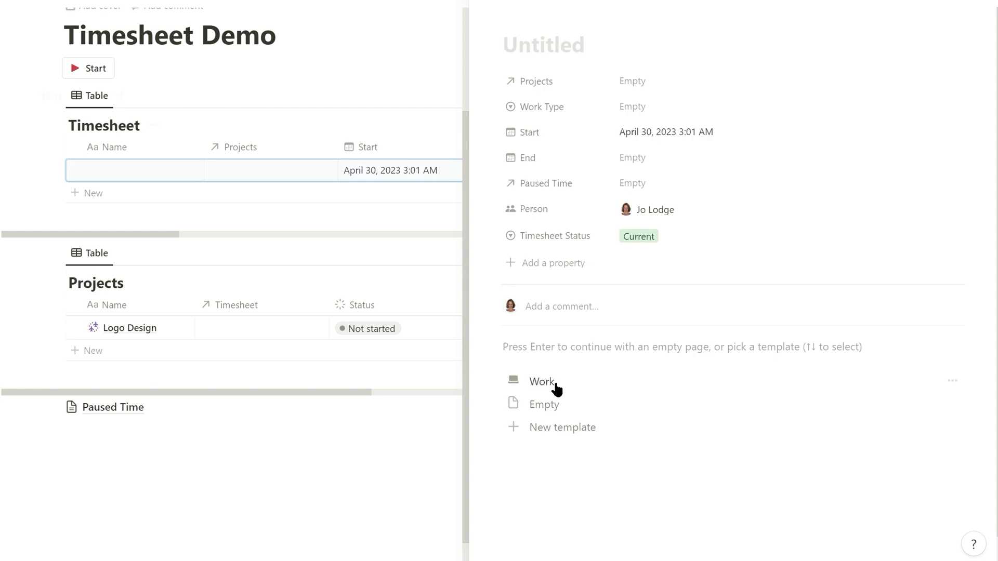
- Apply the Work template to the existing Timesheet entry, run its Pause, Unpause and Finish Job buttons, and close the entry
{"action": "left_click", "coordinate": [555, 386]}
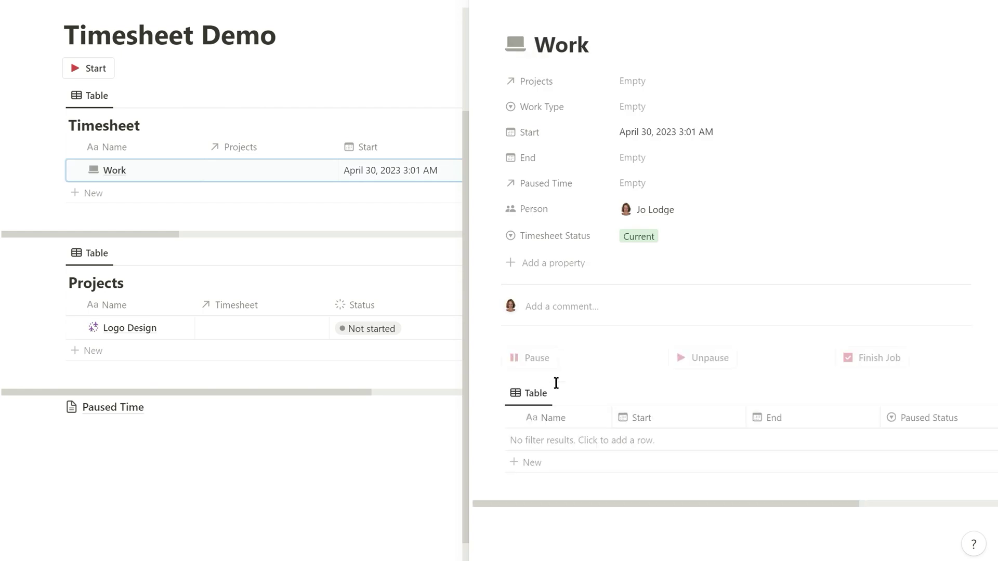
{"action": "left_click", "coordinate": [541, 363]}
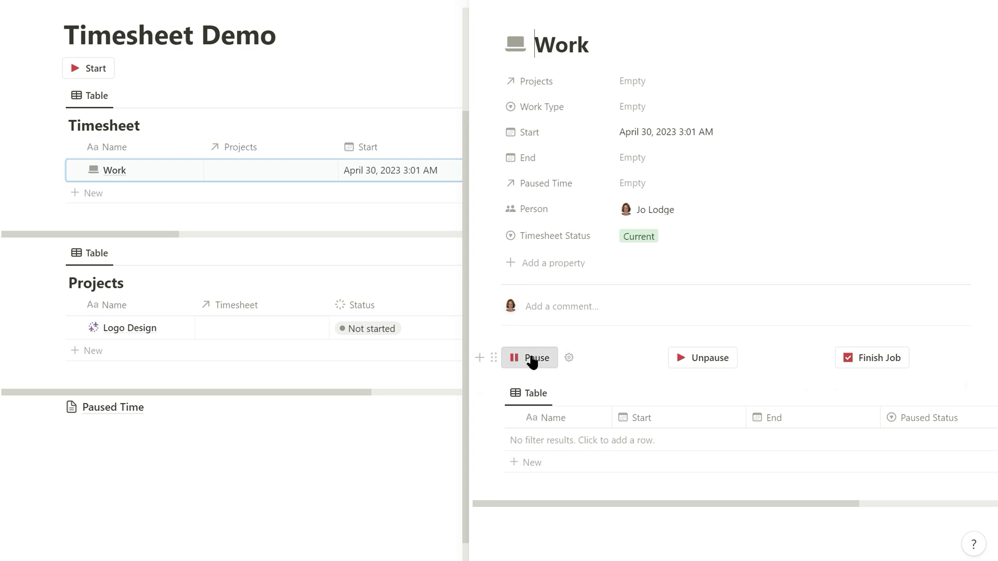
{"action": "left_click", "coordinate": [704, 363]}
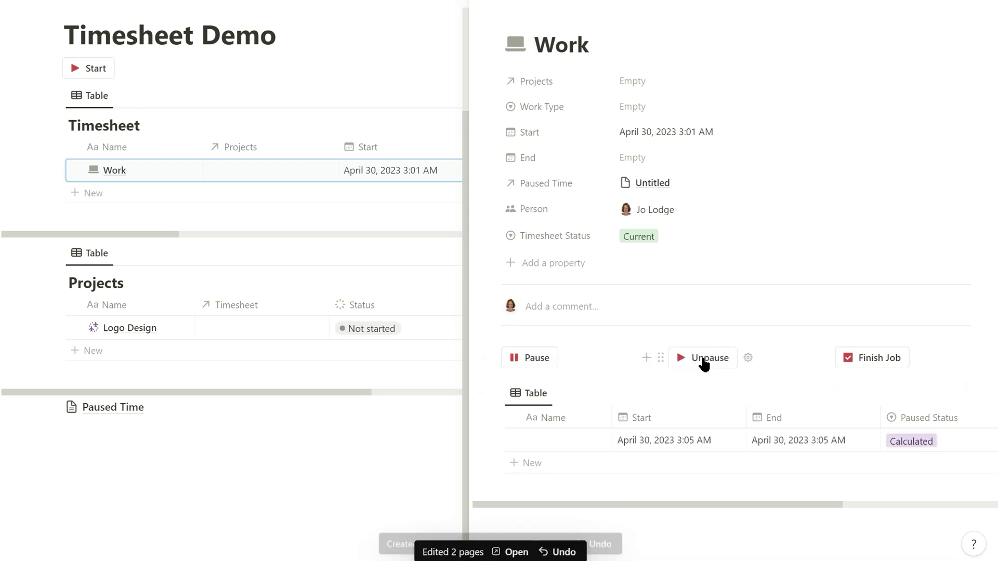
{"action": "left_click", "coordinate": [860, 366]}
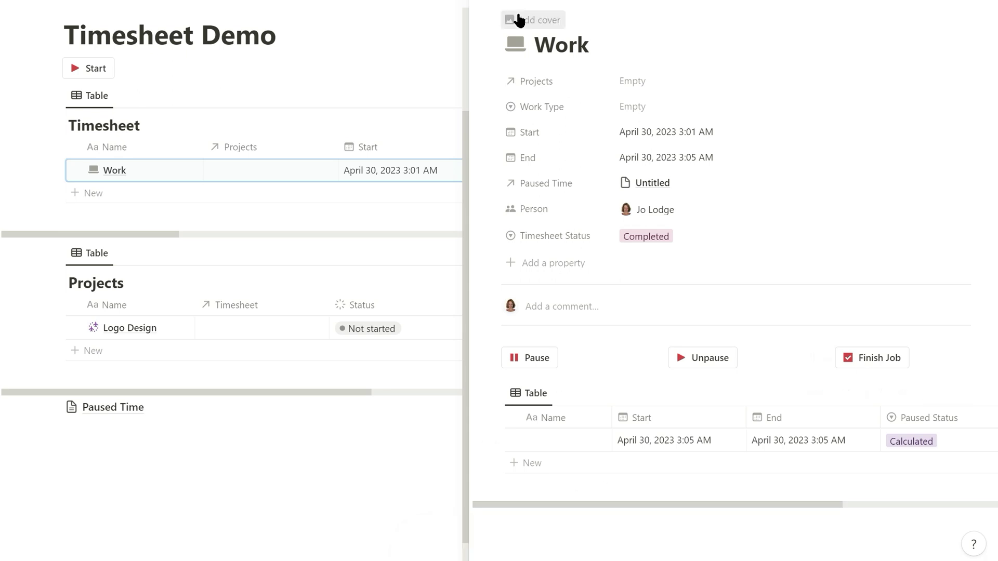
{"action": "key", "text": "Escape"}
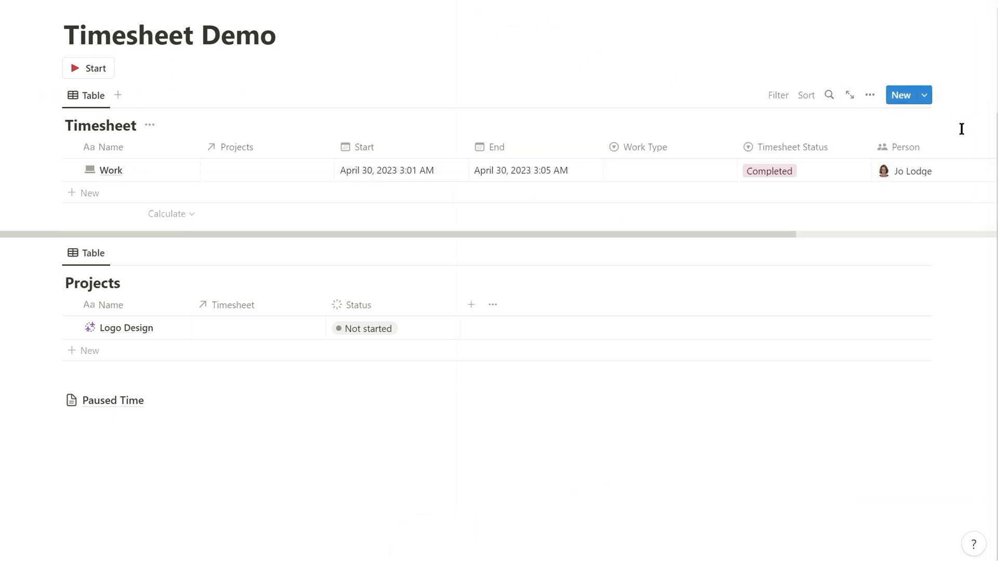
- Make Work the default template for all views in Timesheet
{"action": "left_click", "coordinate": [924, 96]}
{"action": "left_click", "coordinate": [979, 143]}
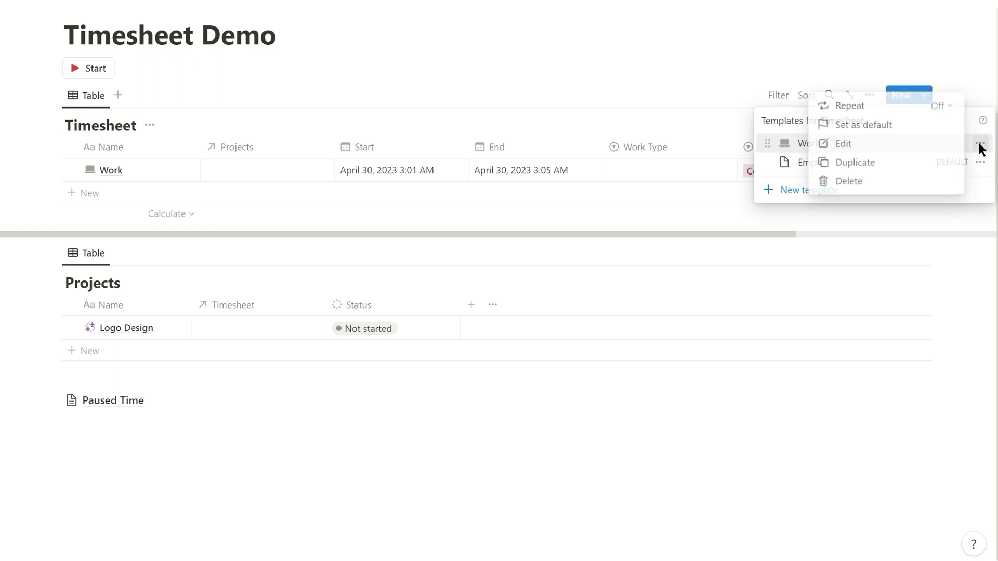
{"action": "left_click", "coordinate": [860, 124]}
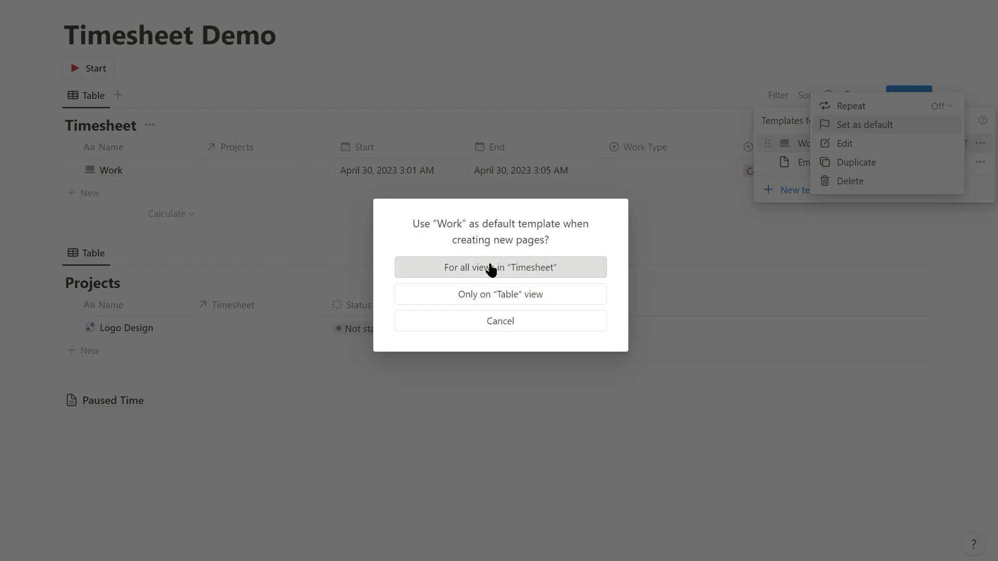
{"action": "left_click", "coordinate": [491, 268]}
{"action": "left_click", "coordinate": [520, 91]}
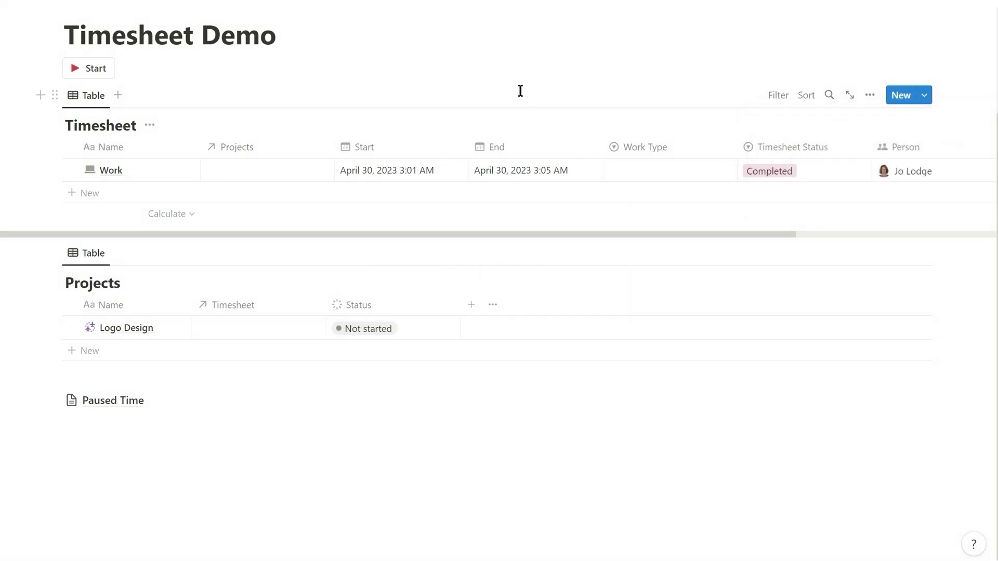
- Create a new Timesheet entry with the Start button, pause it from its own page, and close it
{"action": "left_click", "coordinate": [96, 76]}
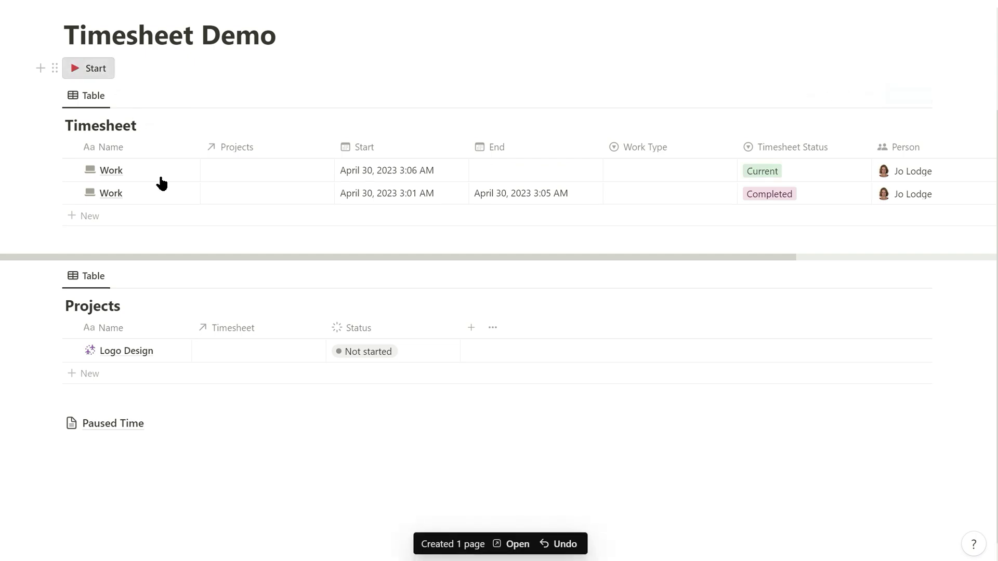
{"action": "left_click", "coordinate": [174, 170]}
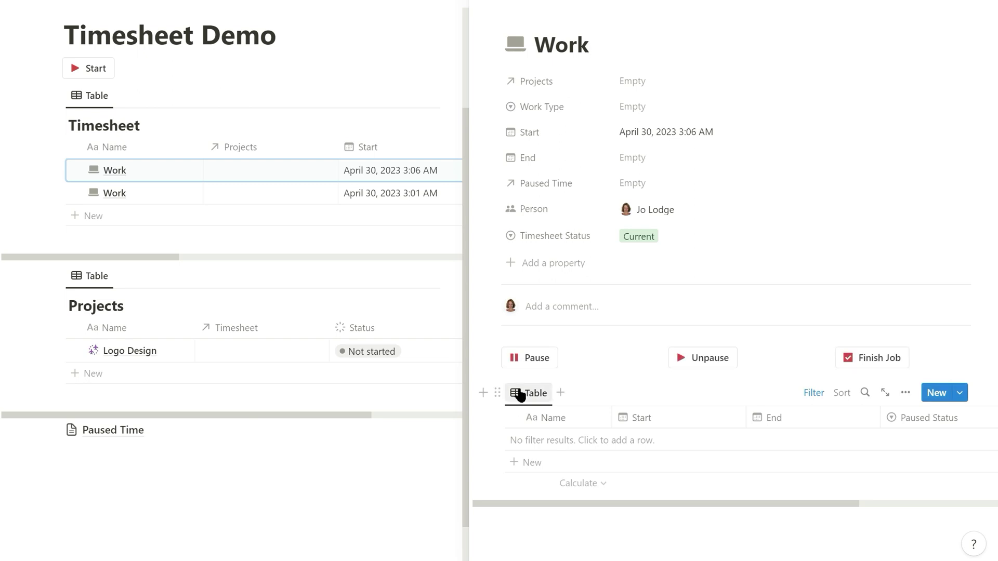
{"action": "left_click", "coordinate": [524, 359]}
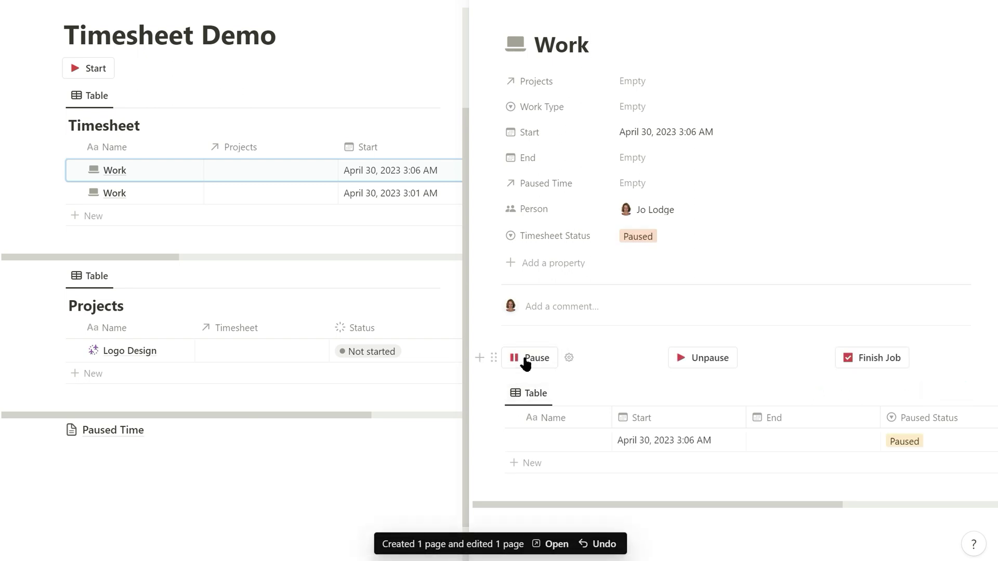
{"action": "left_click", "coordinate": [475, 9]}
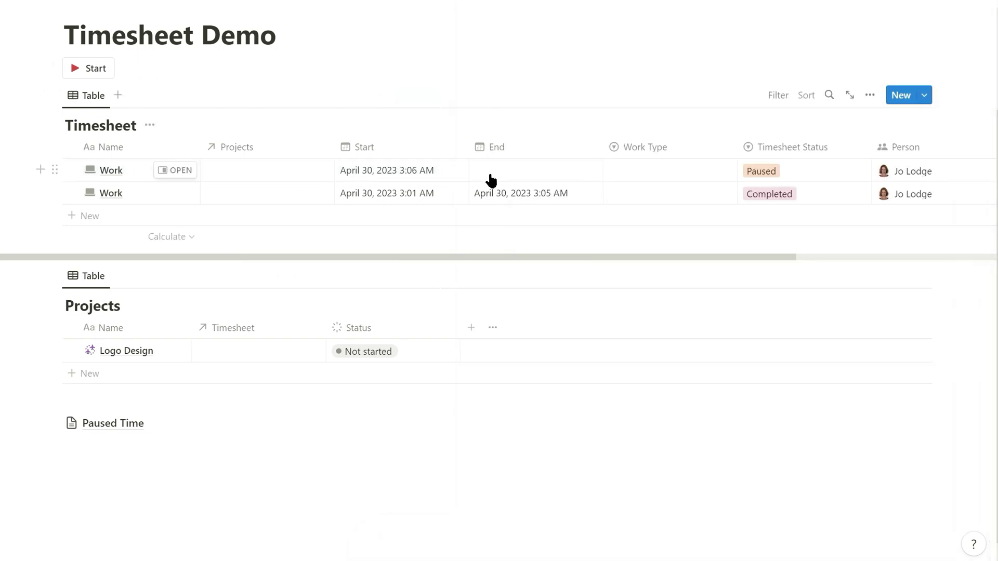
- Set the Work Type to Development for the paused Timesheet entry and Meeting for the completed one
{"action": "left_click", "coordinate": [653, 169]}
{"action": "left_click", "coordinate": [653, 232]}
{"action": "left_click", "coordinate": [649, 194]}
{"action": "left_click", "coordinate": [656, 234]}
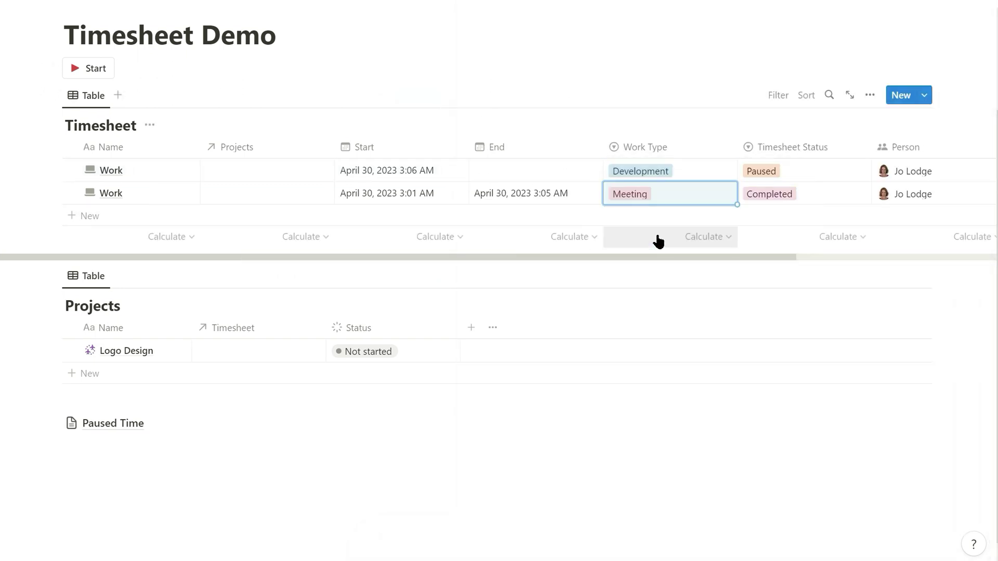
- Link the paused Timesheet entry to the Logo Design project
{"action": "left_click", "coordinate": [281, 171]}
{"action": "left_click", "coordinate": [266, 214]}
{"action": "key", "text": "Escape"}
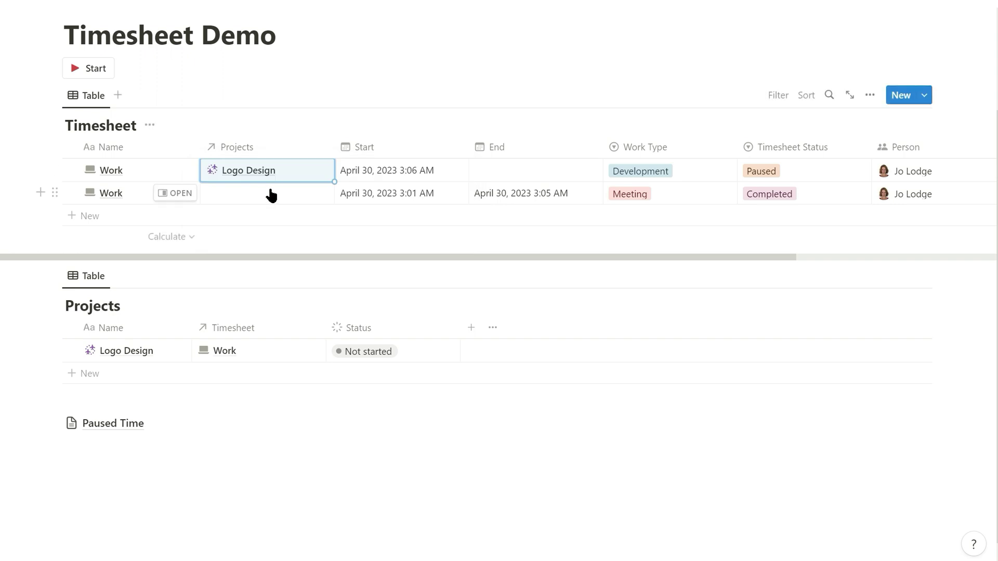
- Add a Rollup property to the Timesheet database and base it on the Paused Time relation
{"action": "scroll", "coordinate": [867, 182], "scroll_direction": "right", "scroll_amount": 5}
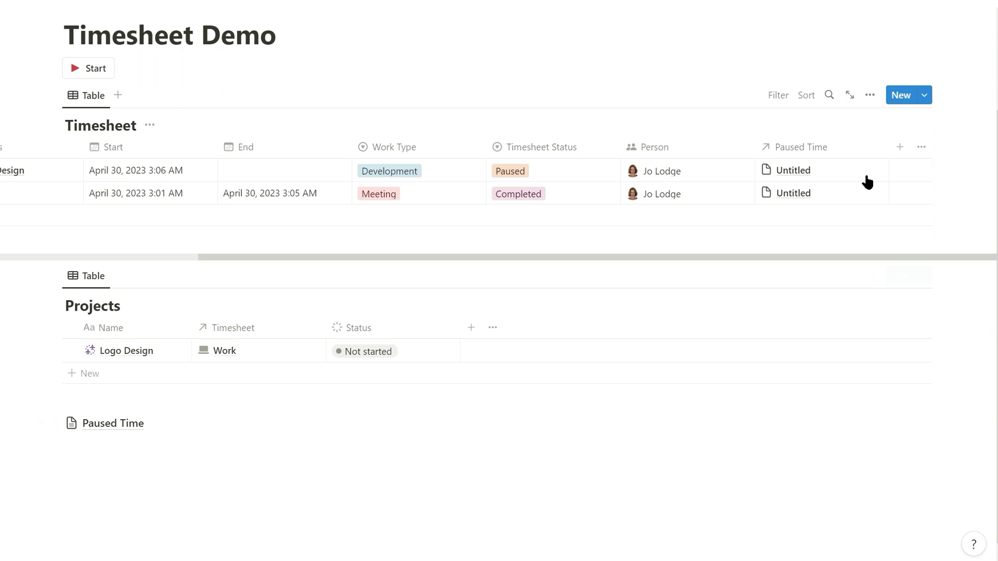
{"action": "left_click", "coordinate": [900, 148]}
{"action": "type", "text": "rol"}
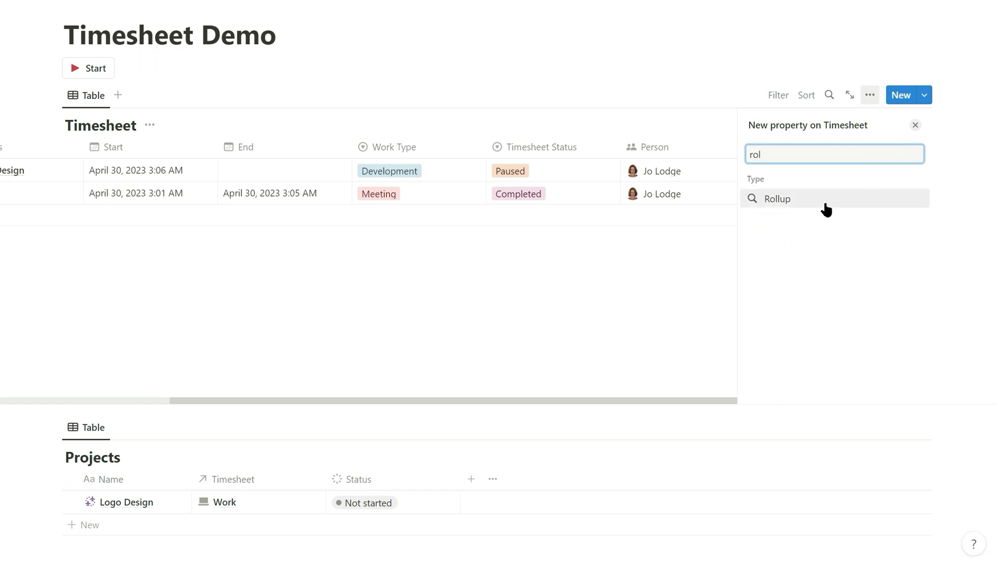
{"action": "left_click", "coordinate": [825, 208]}
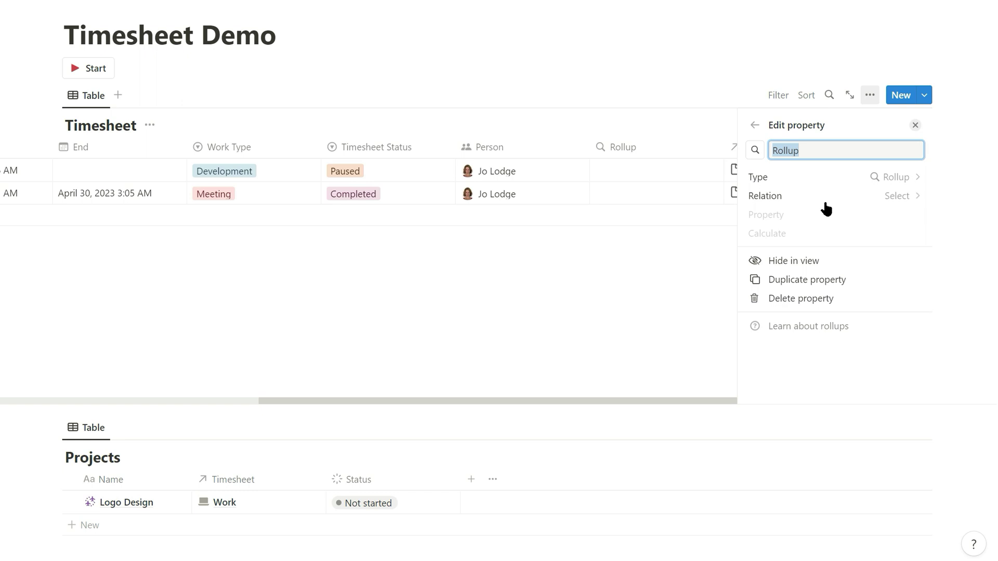
{"action": "left_click", "coordinate": [880, 196]}
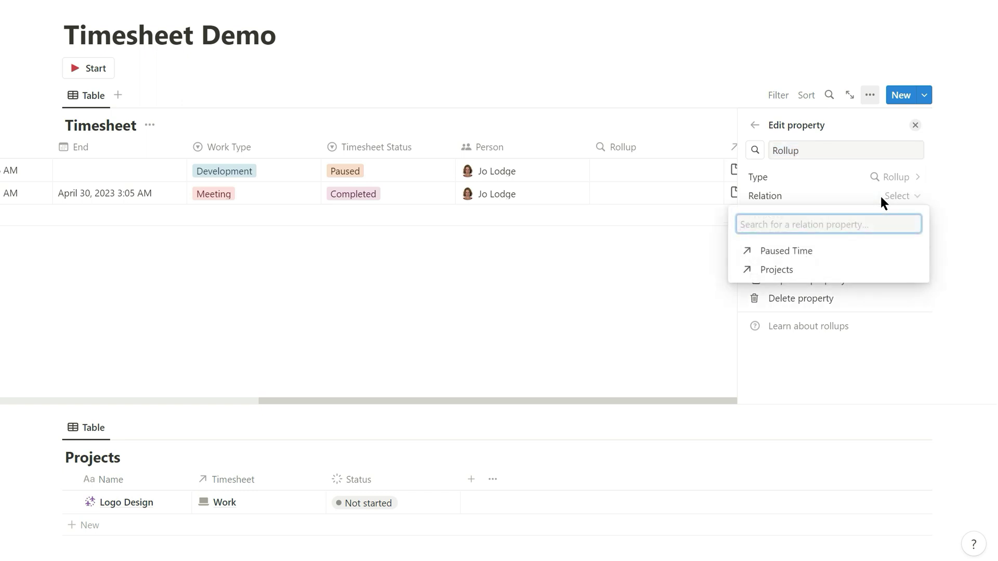
{"action": "left_click", "coordinate": [831, 253]}
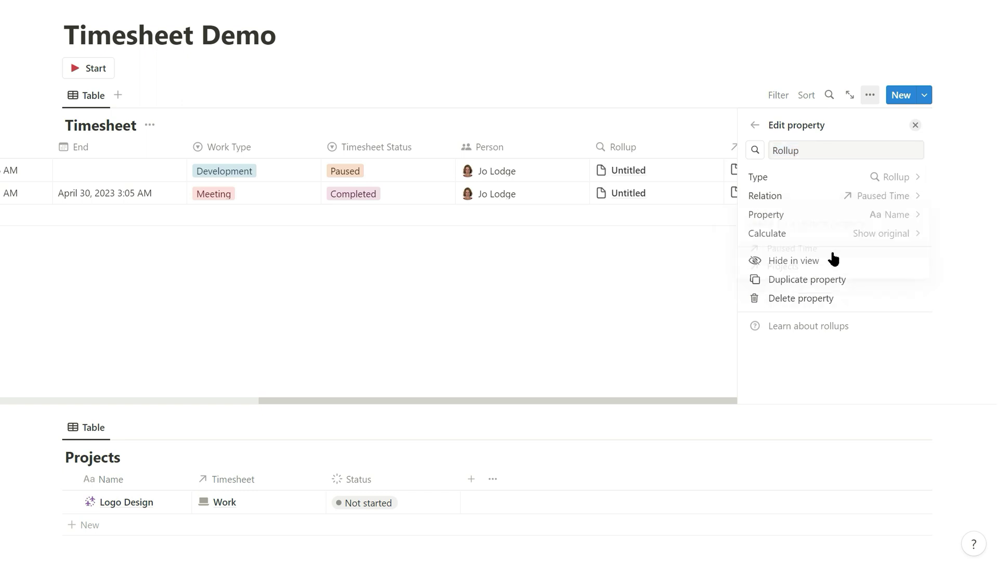
- Set the Timesheet rollup to sum the Time Paused property and rename it Paused Minutes
{"action": "left_click", "coordinate": [911, 221]}
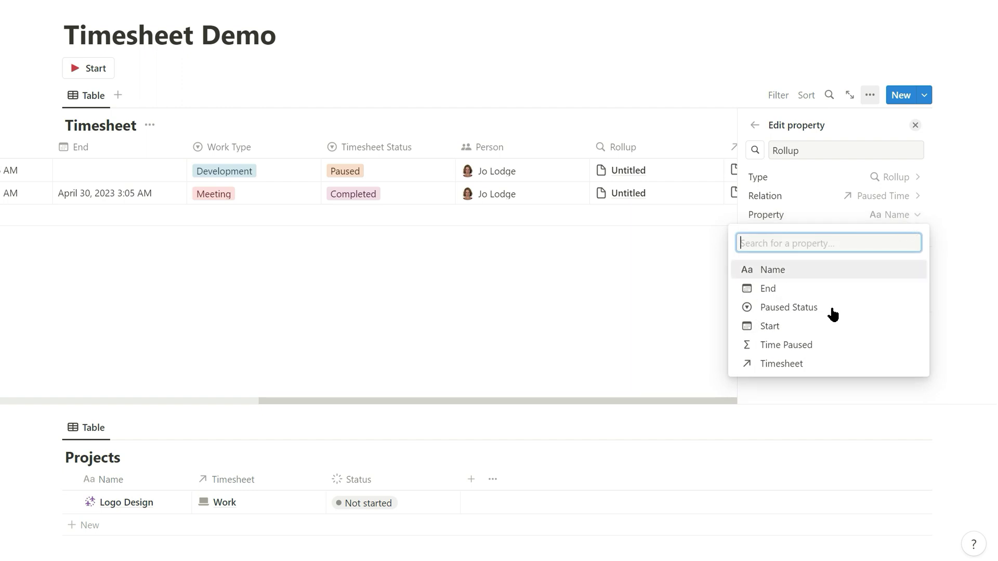
{"action": "left_click", "coordinate": [826, 349]}
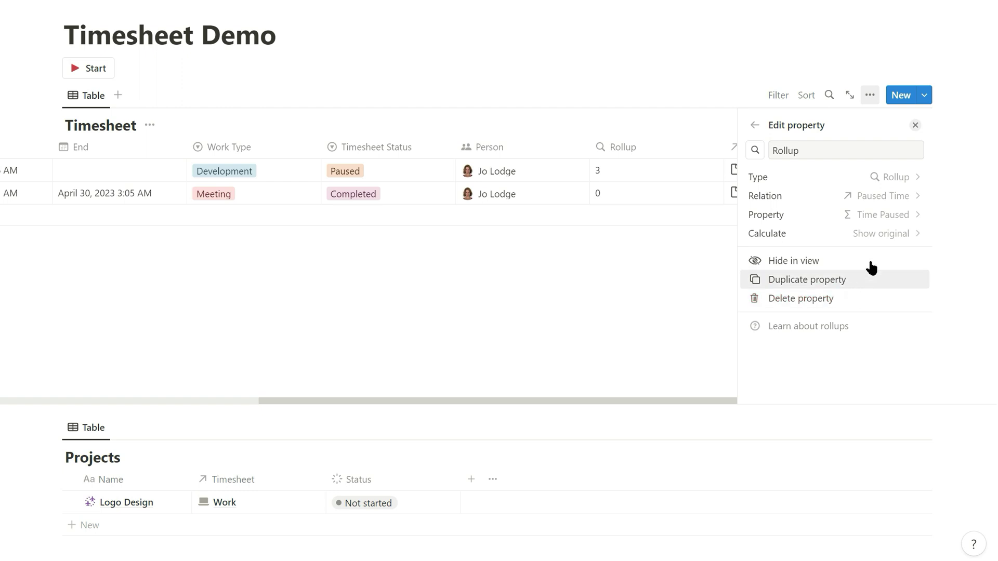
{"action": "left_click", "coordinate": [887, 234]}
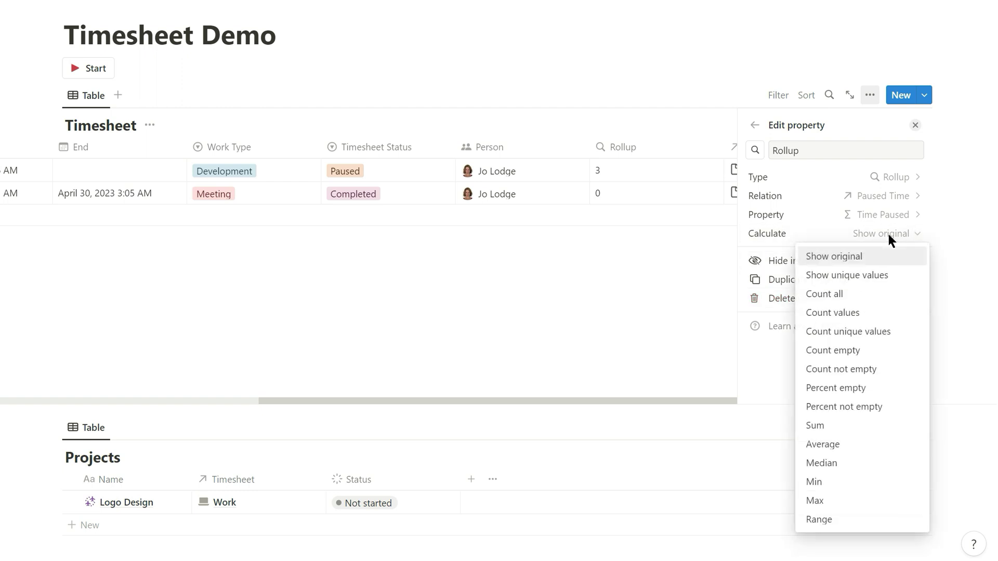
{"action": "left_click", "coordinate": [849, 426]}
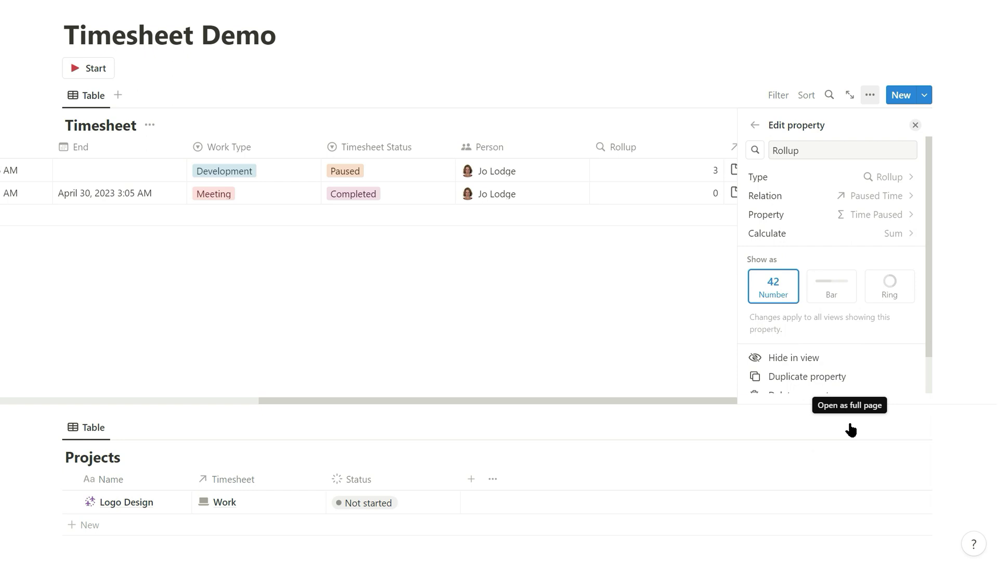
{"action": "double_click", "coordinate": [816, 155]}
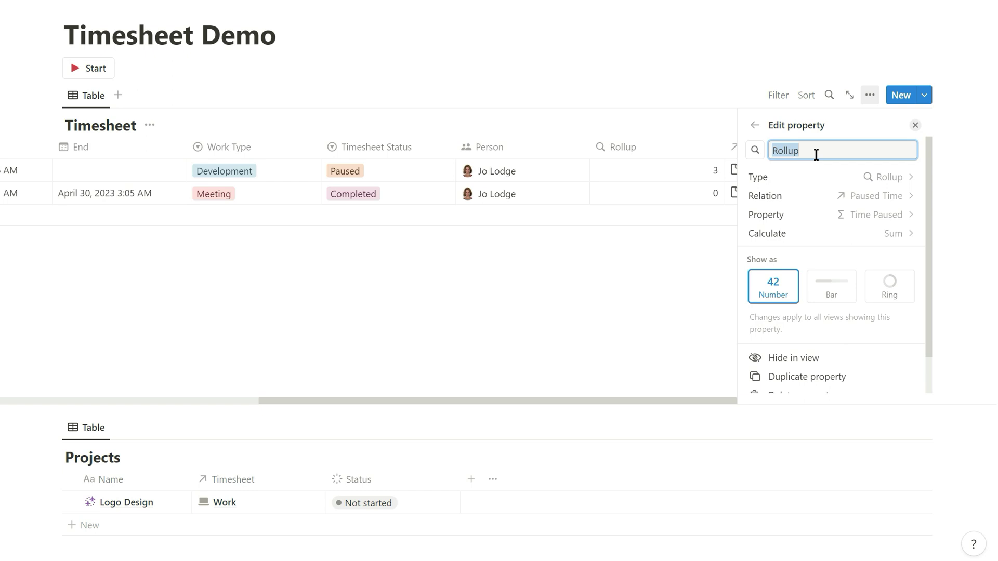
{"action": "type", "text": "Paused Minutes"}
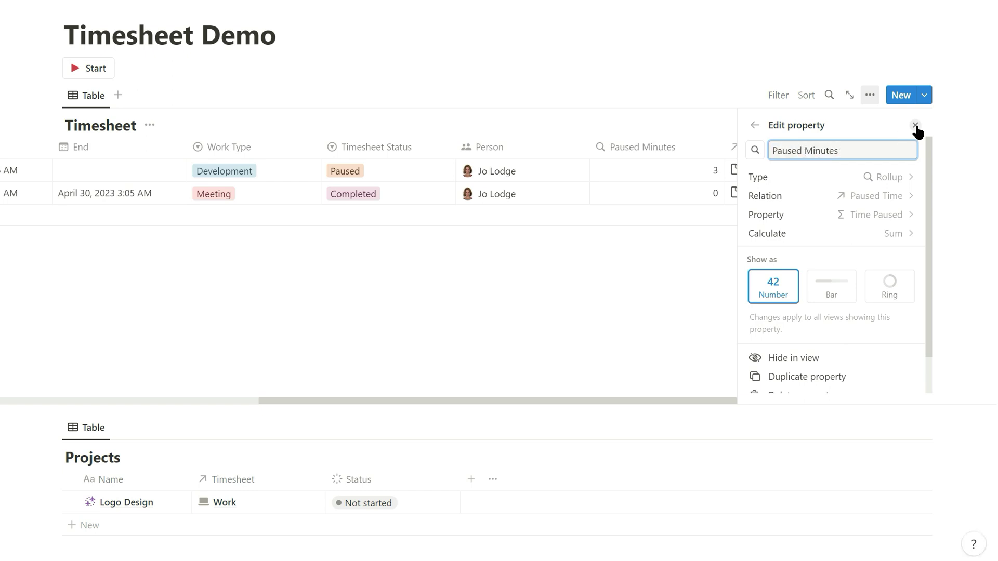
{"action": "left_click", "coordinate": [777, 139]}
{"action": "key", "text": "Escape"}
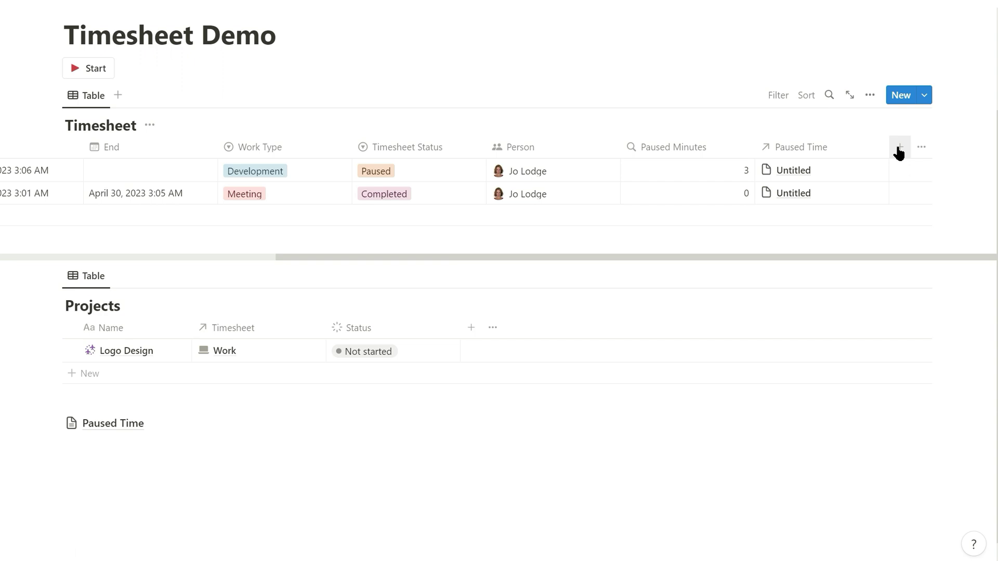
- Add a Formula property named "Total time (minutes)" to the Timesheet database
{"action": "left_click", "coordinate": [898, 152]}
{"action": "type", "text": "f"}
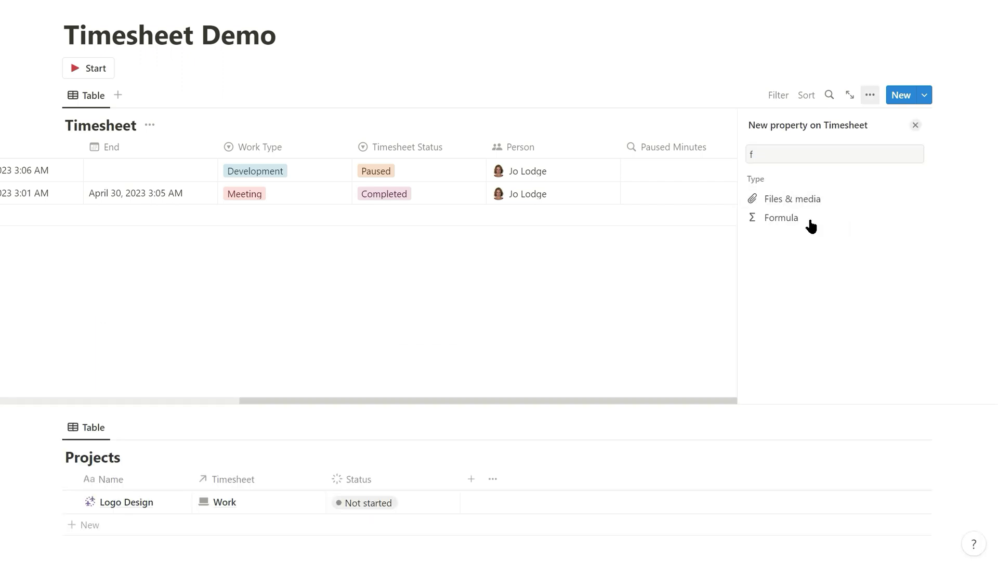
{"action": "left_click", "coordinate": [787, 222]}
{"action": "type", "text": "Total"}
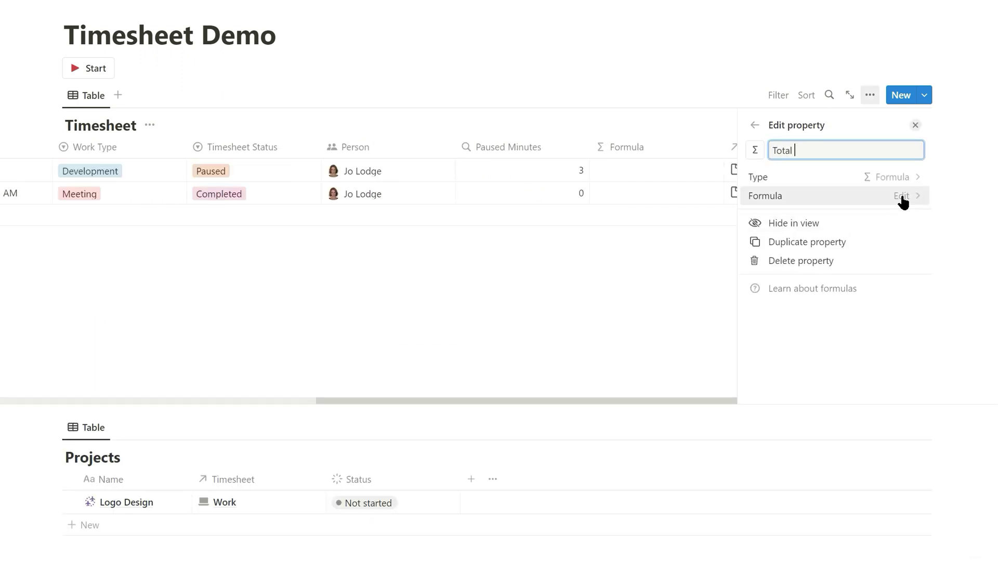
{"action": "type", "text": " time (minutes)"}
{"action": "key", "text": "Return"}
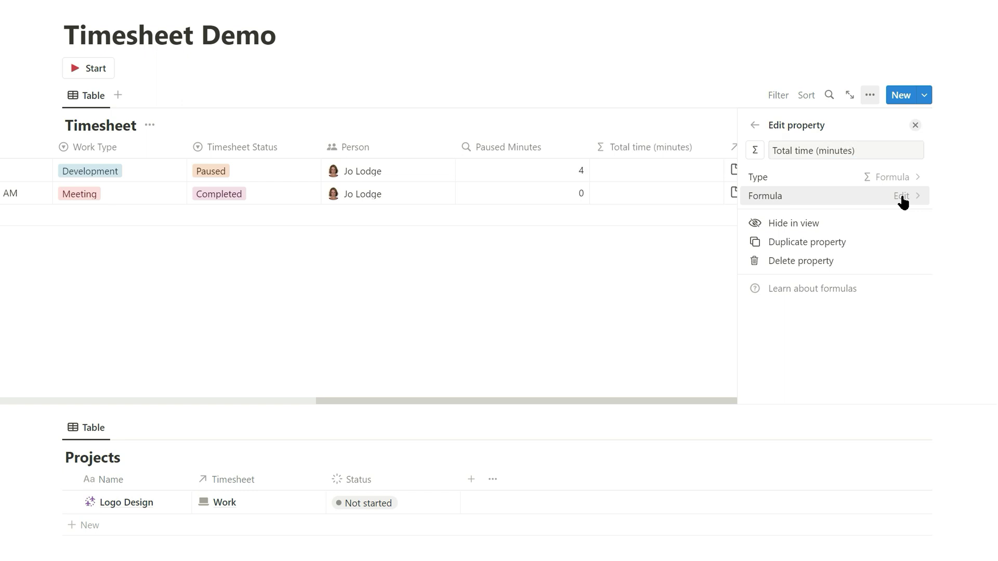
- Set the Total time (minutes) formula to the dateBetween minutes from Start to End, or to now() when End is empty, minus Paused Minutes
{"action": "left_click", "coordinate": [903, 201]}
{"action": "type", "text": "empty(prop(\"End\")) ? (dateBetween(now(), prop(\"Start\"), \"minutes\") - prop(\"Paused Minutes\")) : (dateBetween(prop(\"End\"), prop(\"Start\"), \"minutes\") - prop(\"Paused Minutes\"))"}
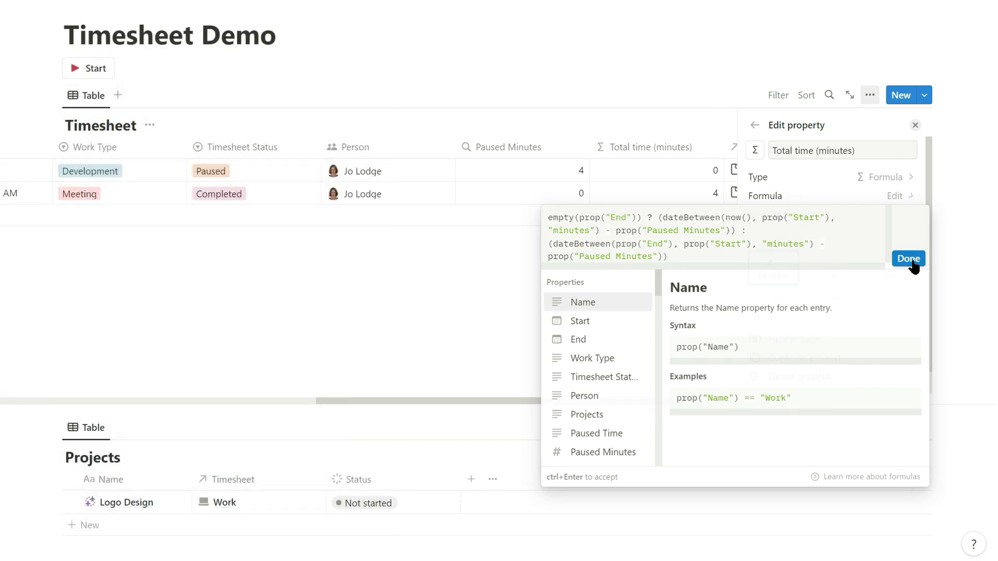
{"action": "left_click", "coordinate": [909, 259]}
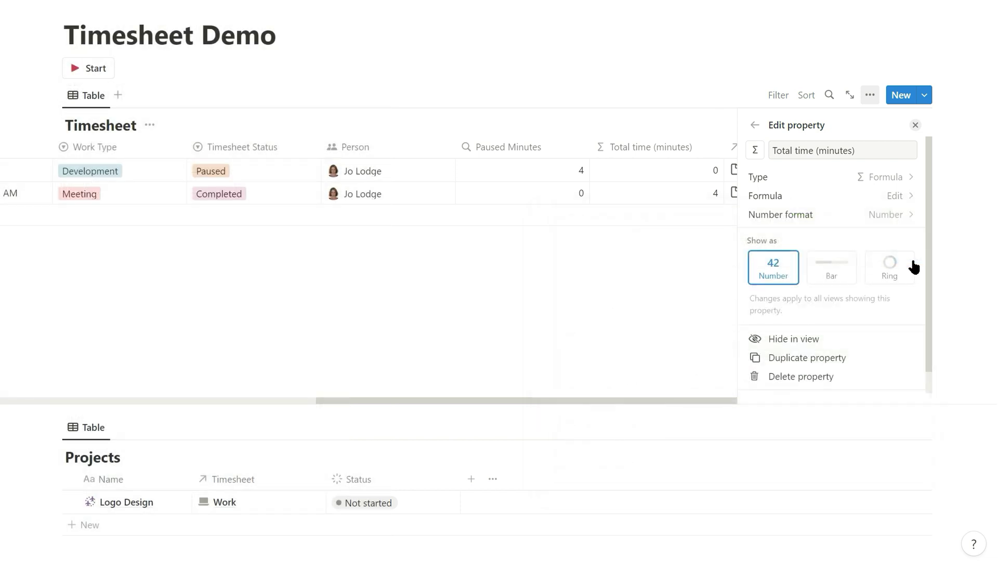
{"action": "left_click", "coordinate": [915, 125]}
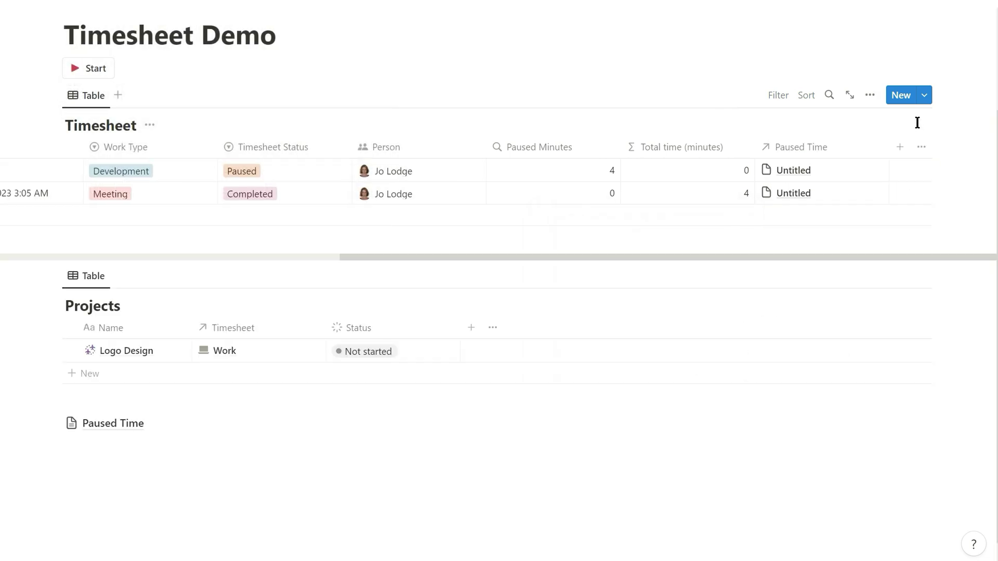
- Add another Timesheet formula property that formats Total time (minutes) as "hr" and "min" text, giving "0hr:0min" when it is zero
{"action": "left_click", "coordinate": [903, 148]}
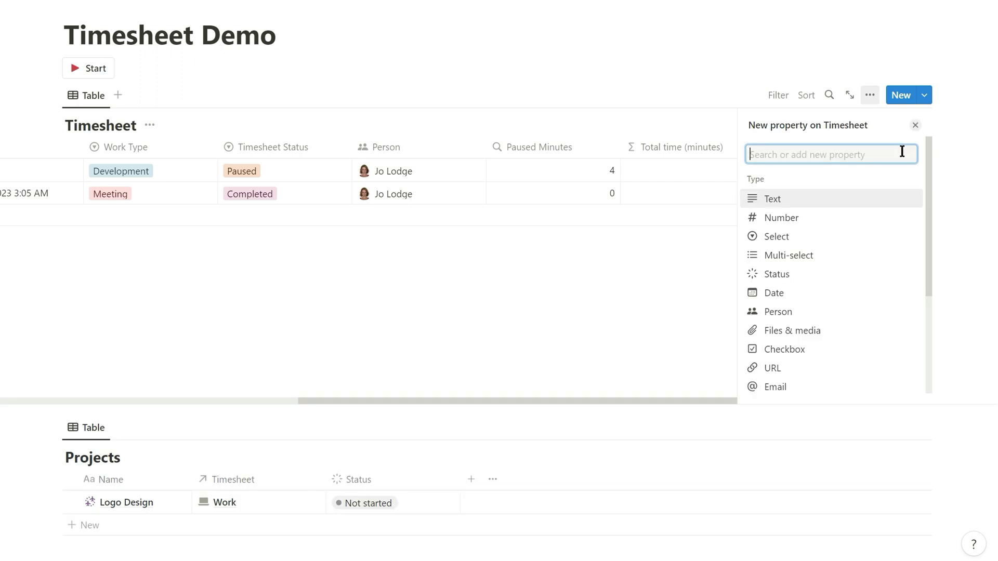
{"action": "type", "text": "f"}
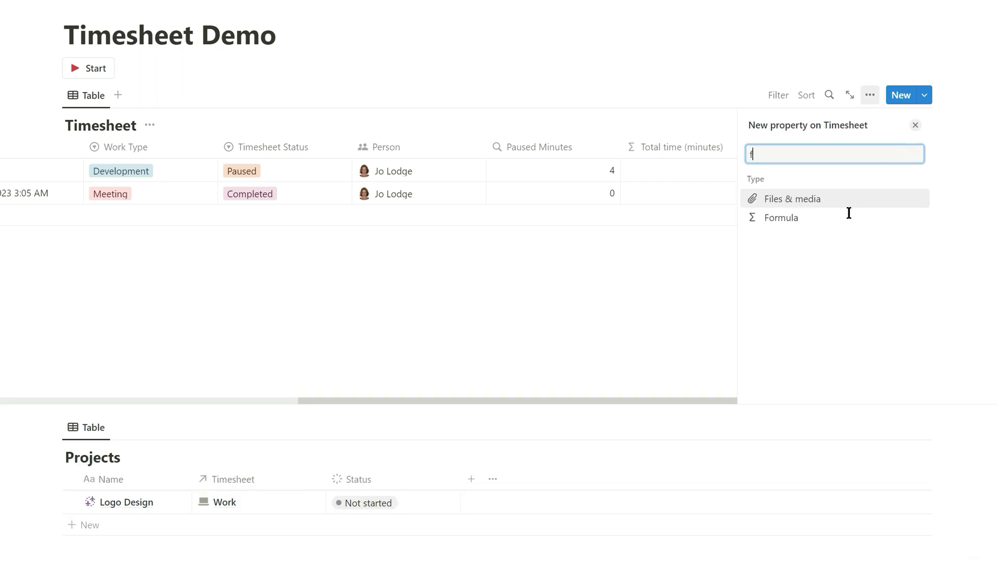
{"action": "left_click", "coordinate": [846, 219]}
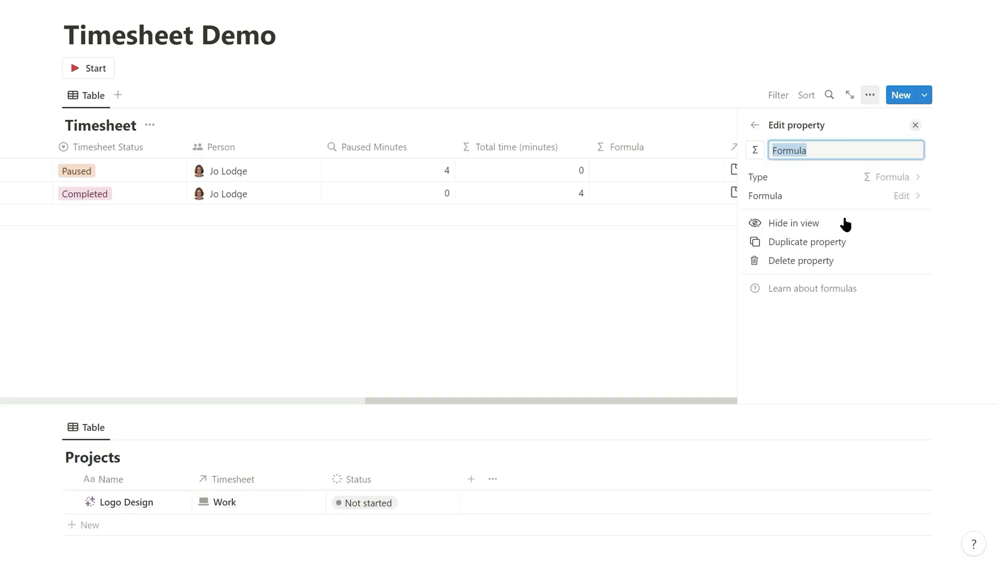
{"action": "left_click", "coordinate": [902, 196]}
{"action": "type", "text": "(prop(\"Total time (minutes)\") / 60 == 0) ? \"0hr:0min\" : (format(floor(prop(\"Total time (minutes)\") / 60)) + \"hr \" + format(prop(\"Total time (minutes)\") - floor(prop(\"Total time (minutes)\") / 60) * 60) + \"min\")"}
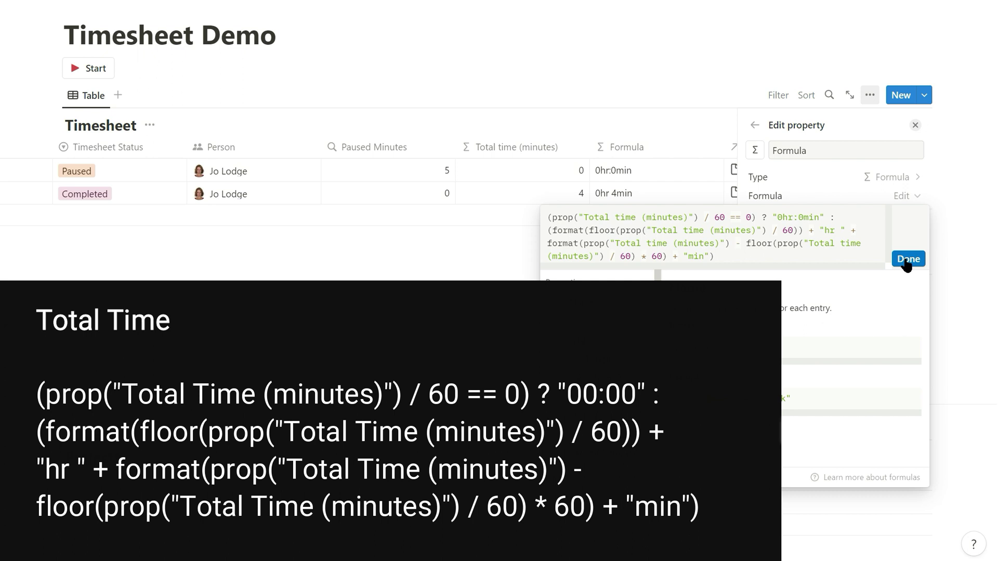
{"action": "left_click", "coordinate": [906, 261]}
- Rename the new hours-and-minutes formula property to Total Time
{"action": "left_click", "coordinate": [843, 147]}
{"action": "left_click_drag", "start_coordinate": [843, 147], "coordinate": [769, 145]}
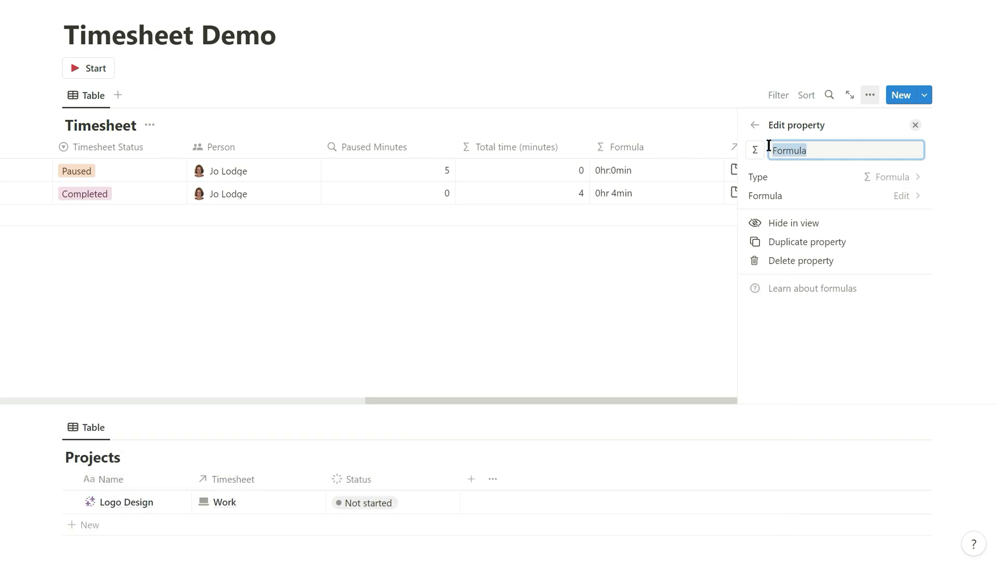
{"action": "type", "text": "Total Time"}
{"action": "left_click", "coordinate": [913, 128]}
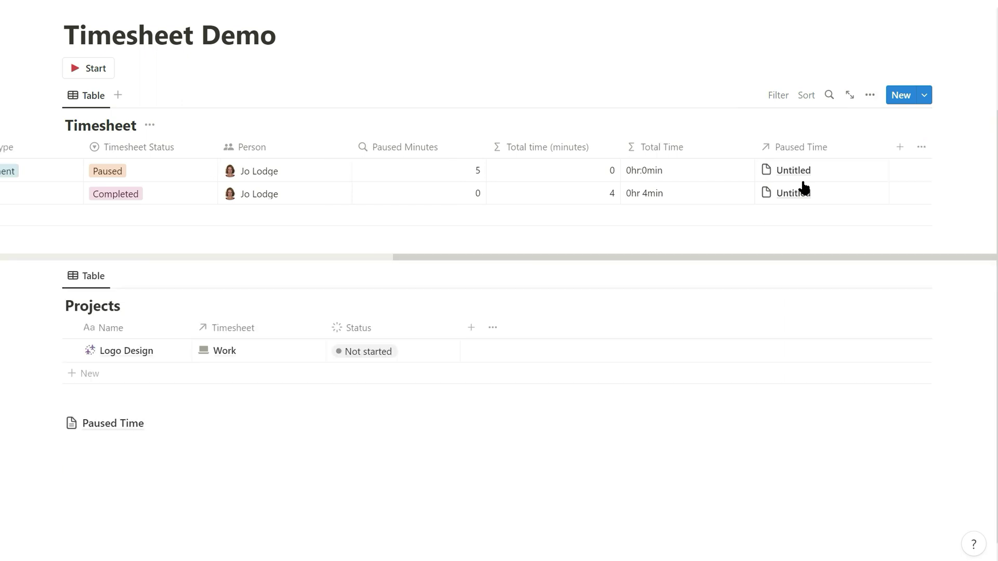
- Hide the Paused Time relation column in the Timesheet table
{"action": "left_click", "coordinate": [815, 149]}
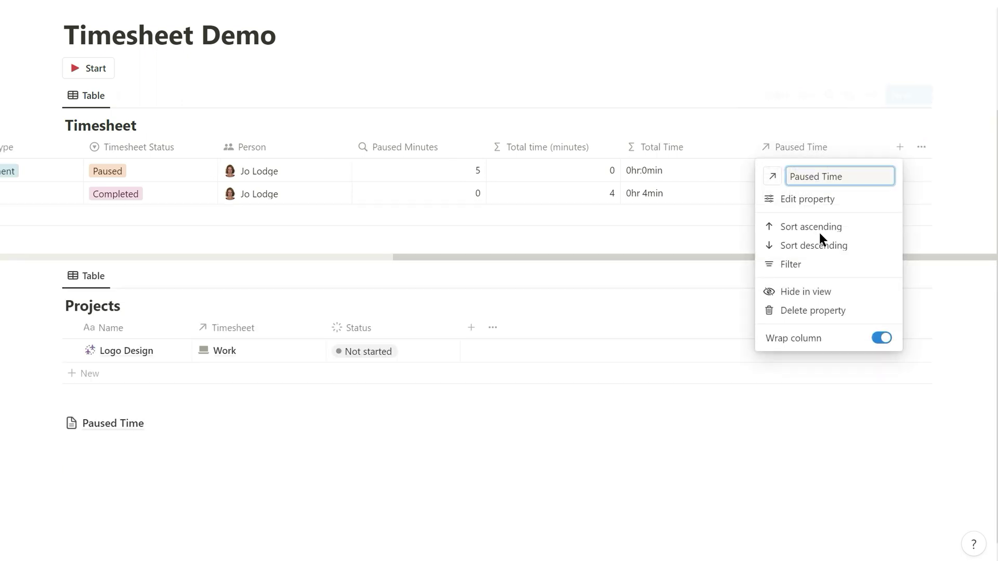
{"action": "left_click", "coordinate": [815, 297]}
{"action": "left_click_drag", "start_coordinate": [795, 256], "coordinate": [414, 265]}
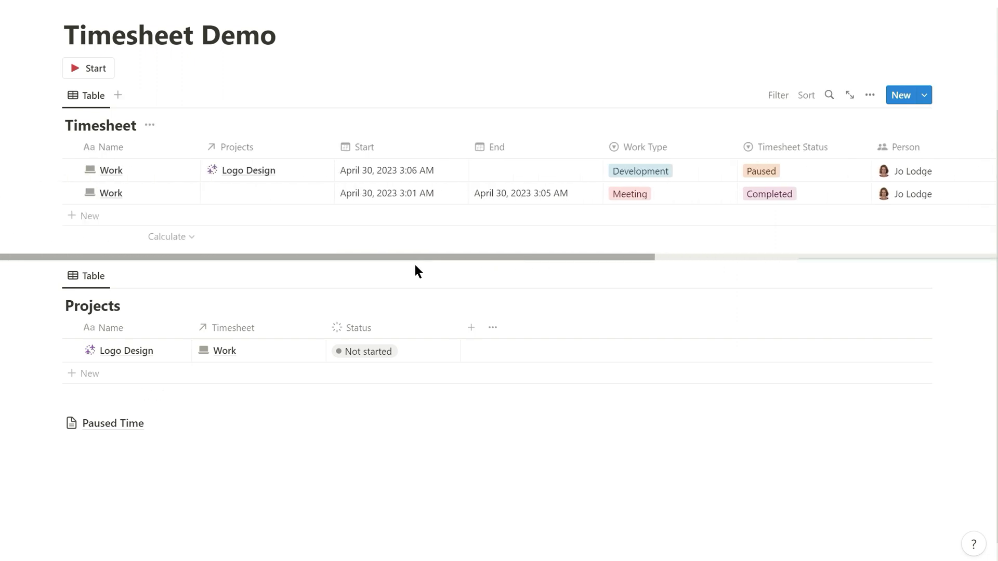
- Add a Rollup property to the Projects database based on the Timesheet relation
{"action": "left_click", "coordinate": [471, 328]}
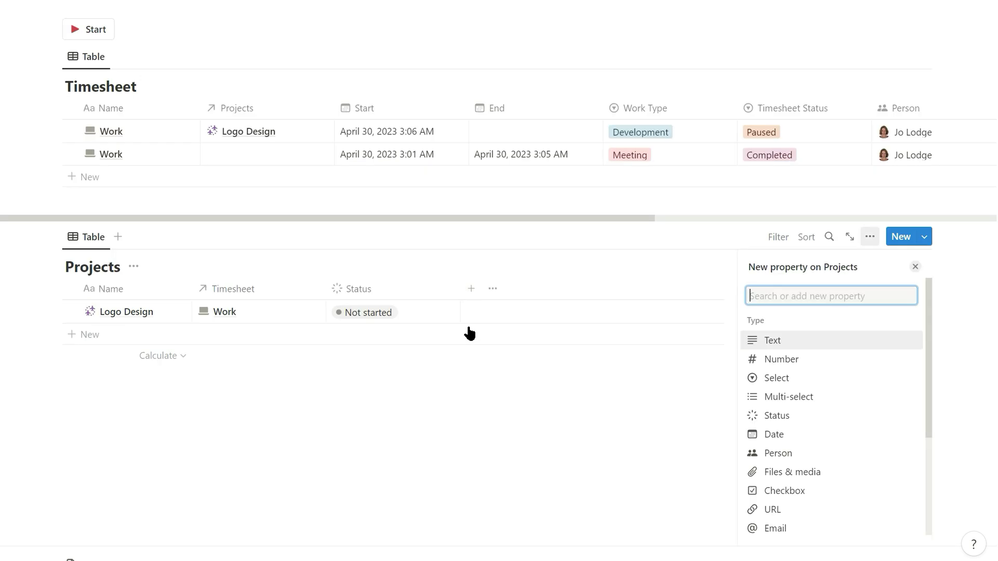
{"action": "type", "text": "roll"}
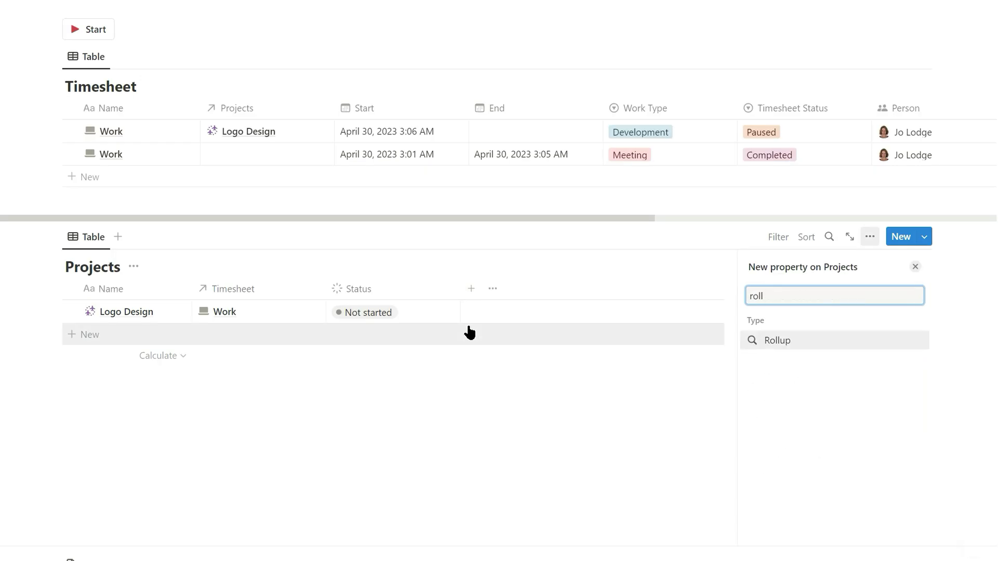
{"action": "left_click", "coordinate": [779, 340]}
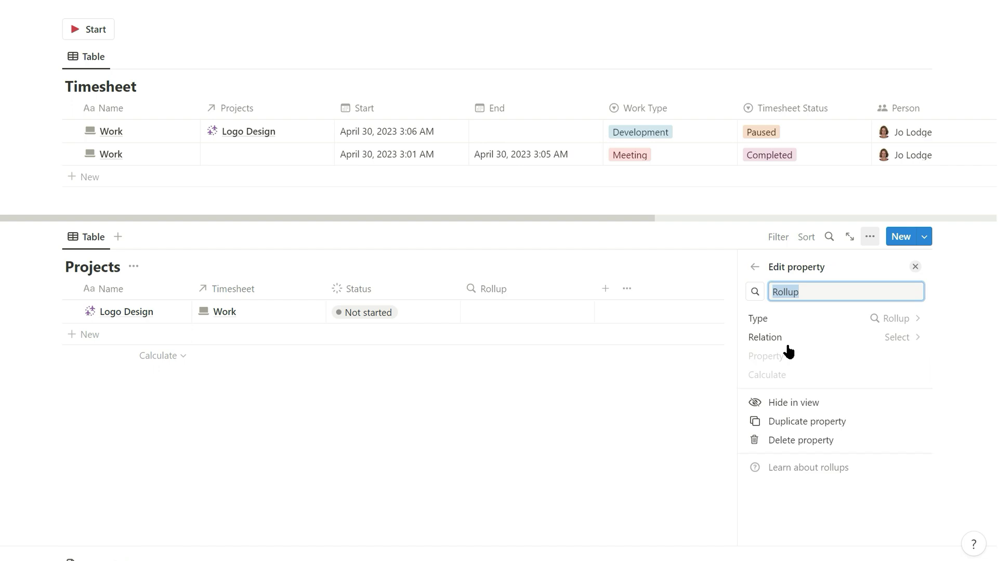
{"action": "left_click", "coordinate": [896, 338]}
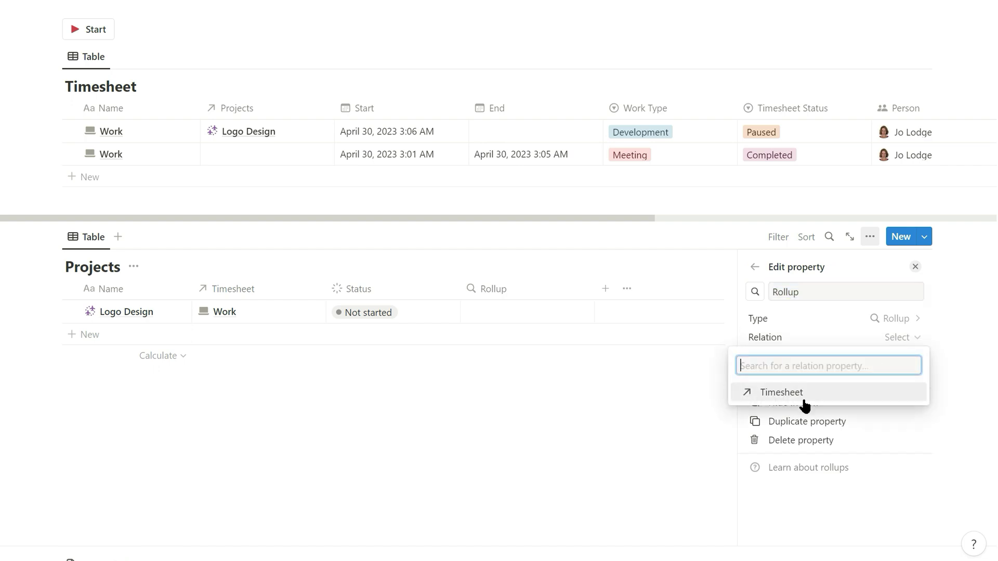
{"action": "left_click", "coordinate": [802, 399]}
- Set the Projects rollup to sum Total time (minutes) and name it "Total time (minutes)"
{"action": "left_click", "coordinate": [891, 356]}
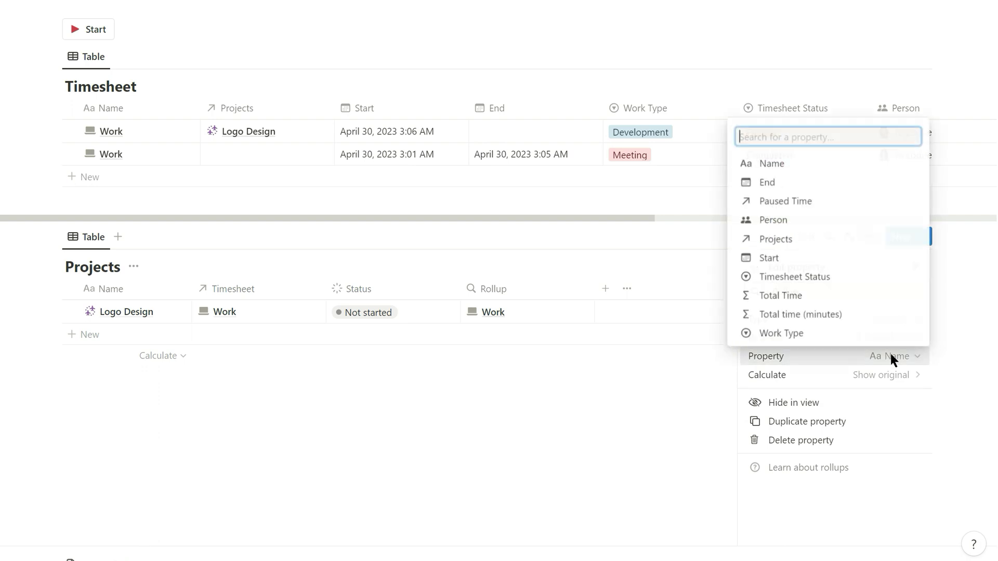
{"action": "left_click", "coordinate": [848, 315]}
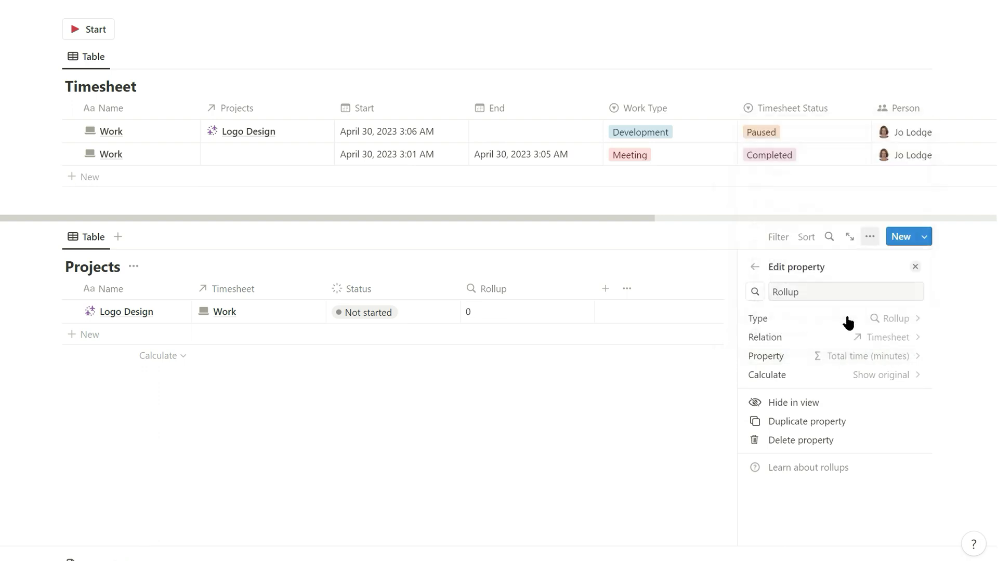
{"action": "left_click", "coordinate": [887, 377]}
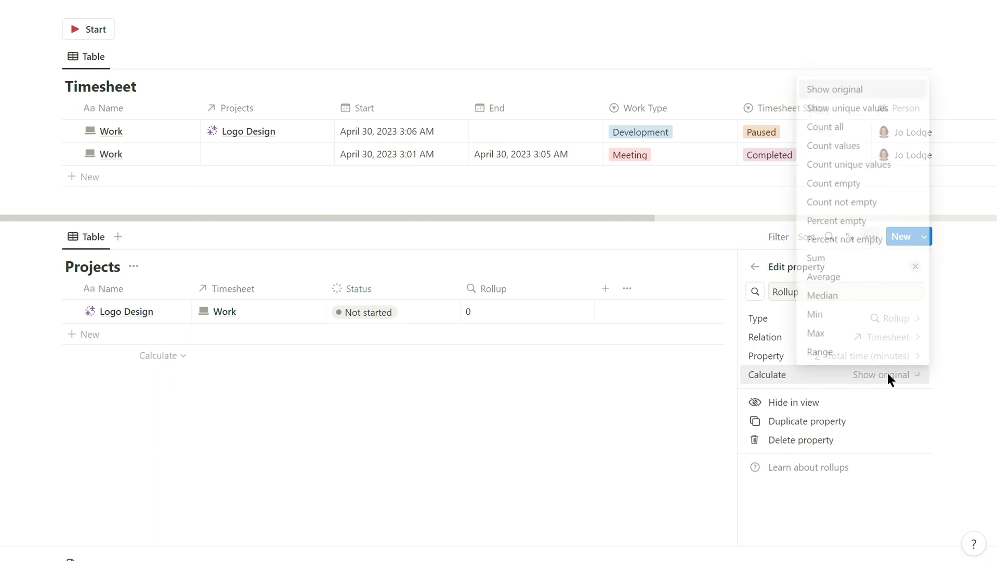
{"action": "left_click", "coordinate": [820, 261]}
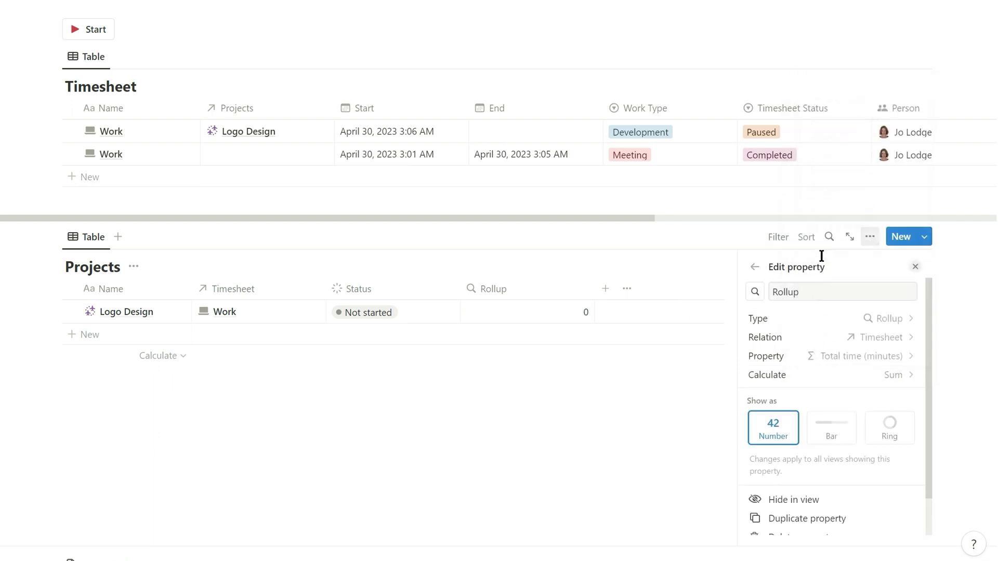
{"action": "left_click_drag", "start_coordinate": [818, 294], "coordinate": [759, 293]}
{"action": "type", "text": "Total time (minutes"}
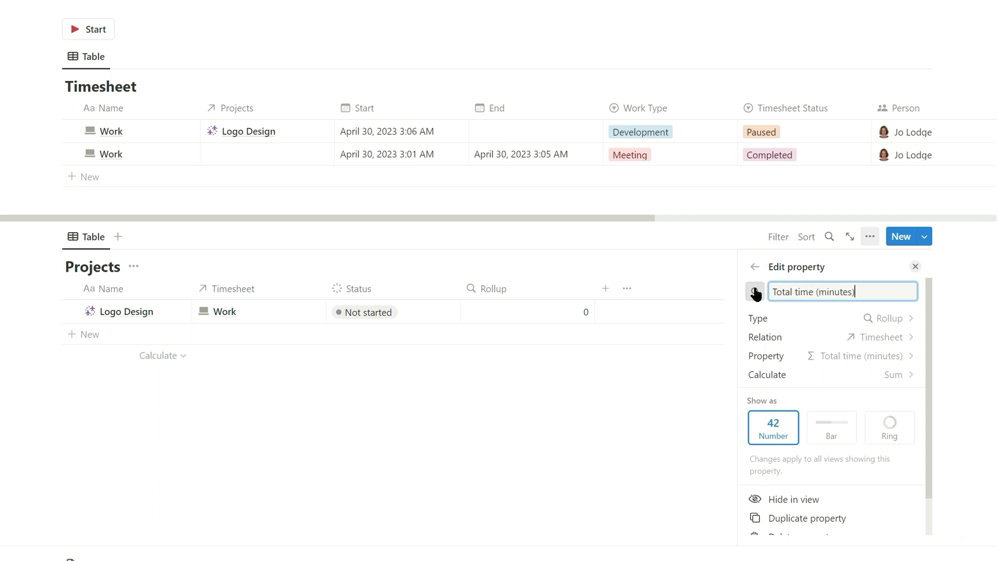
{"action": "left_click", "coordinate": [680, 394]}
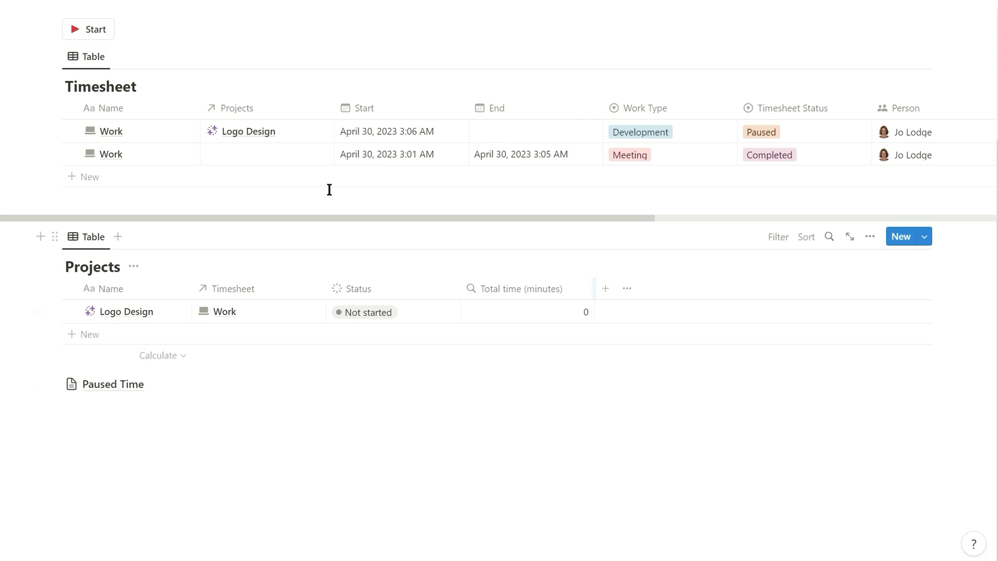
- Link the completed Timesheet entry to the Logo Design project
{"action": "left_click", "coordinate": [263, 155]}
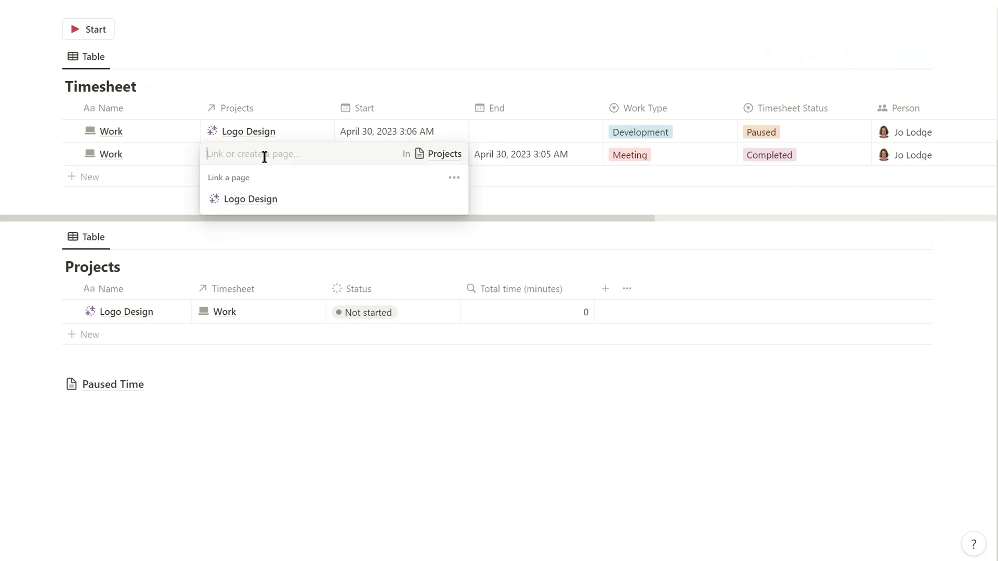
{"action": "left_click", "coordinate": [269, 203]}
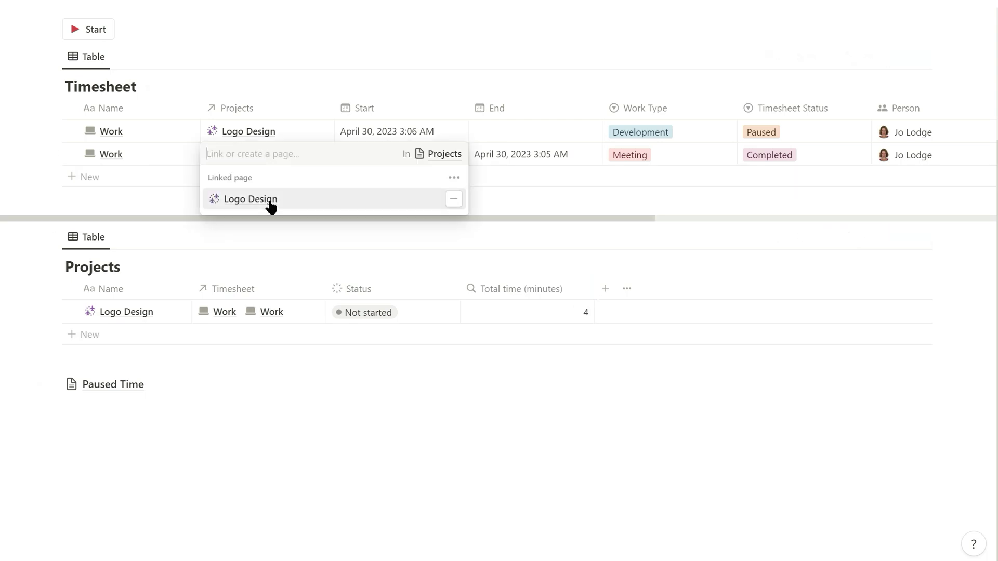
{"action": "left_click", "coordinate": [257, 290]}
- Hide the Timesheet relation column in the Projects table
{"action": "left_click", "coordinate": [251, 289]}
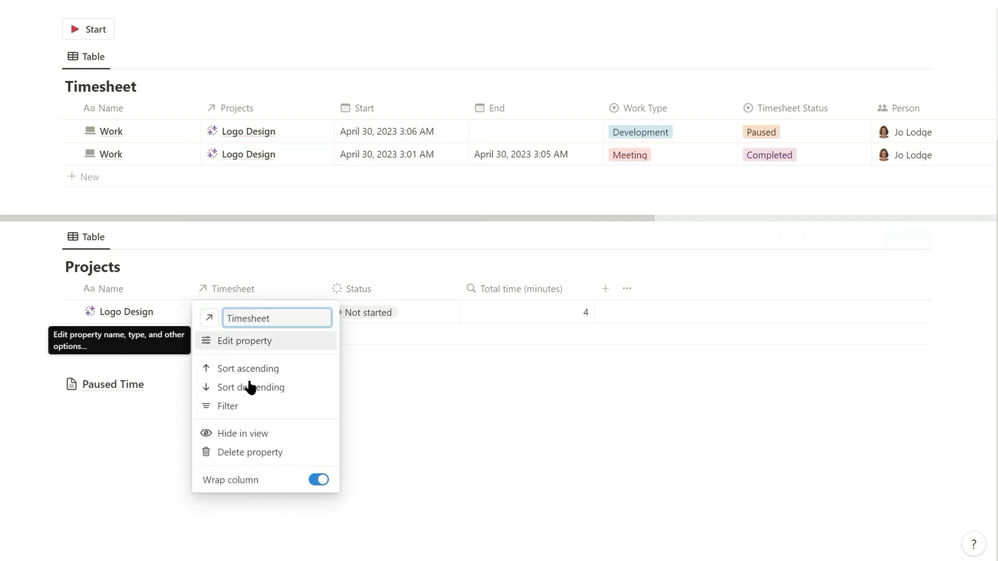
{"action": "left_click", "coordinate": [249, 434]}
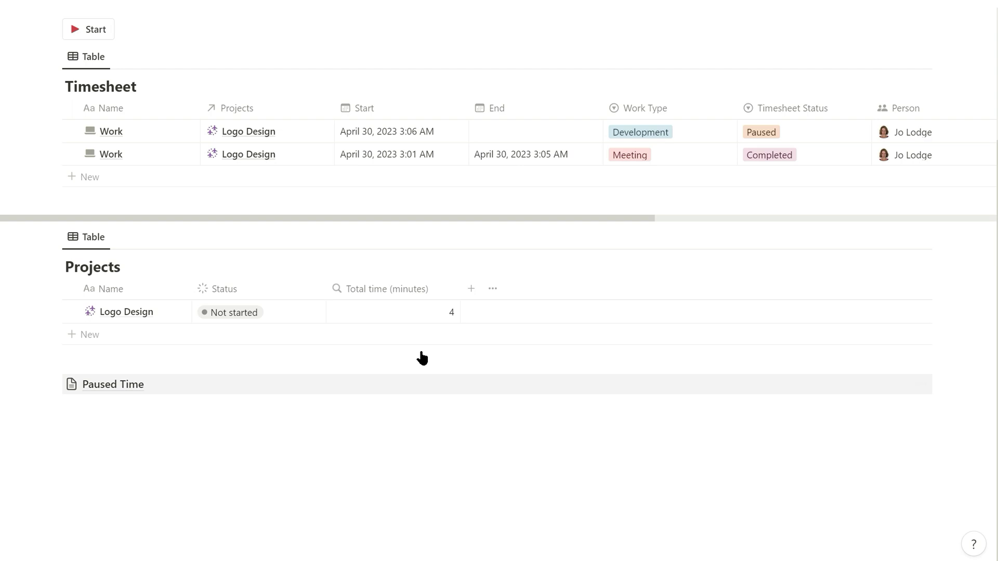
- Add a Formula property to the Projects database that formats Total time (minutes) as hours and minutes, using "0hr:0min" for zero time
{"action": "left_click", "coordinate": [471, 288]}
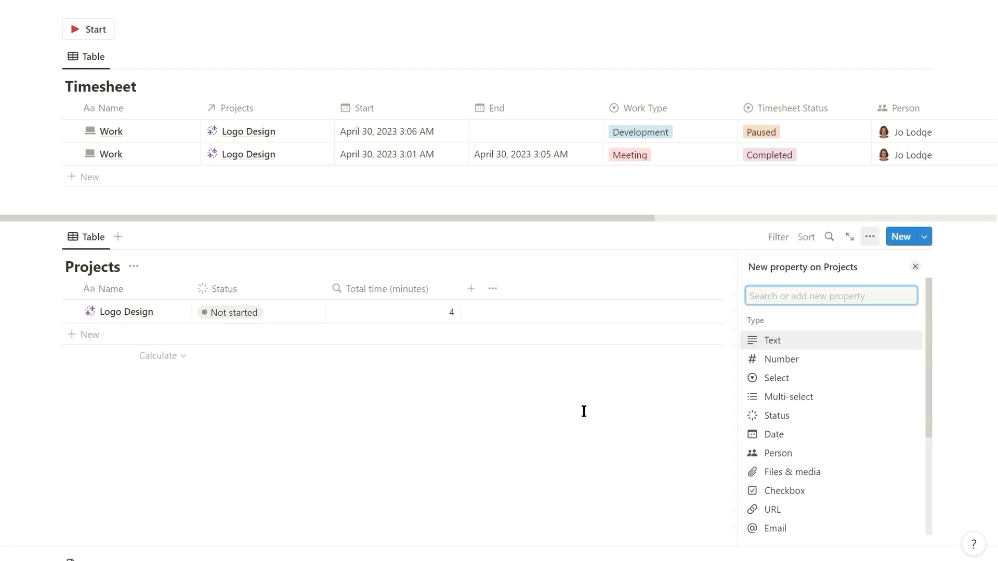
{"action": "type", "text": "f"}
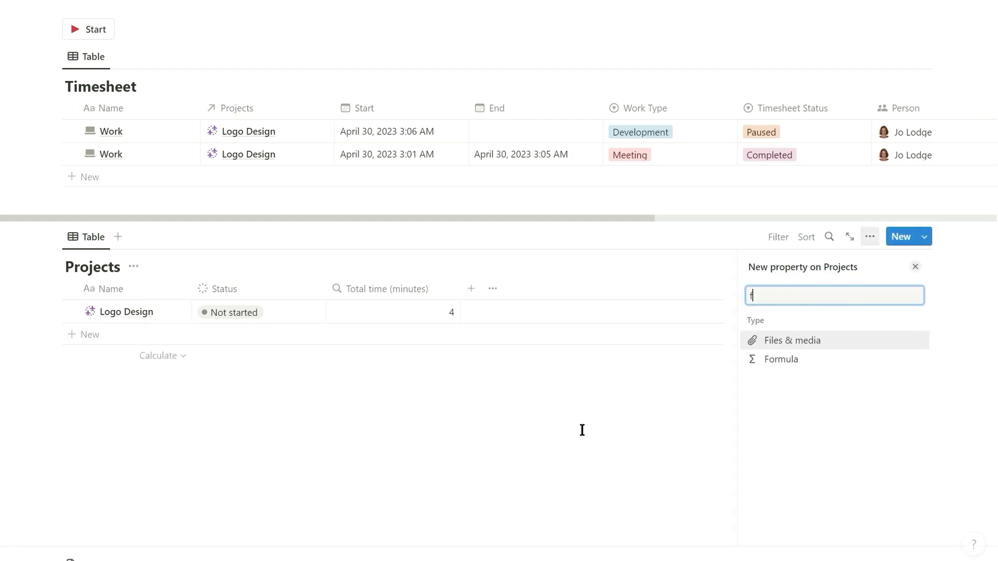
{"action": "left_click", "coordinate": [781, 359]}
{"action": "left_click", "coordinate": [901, 341]}
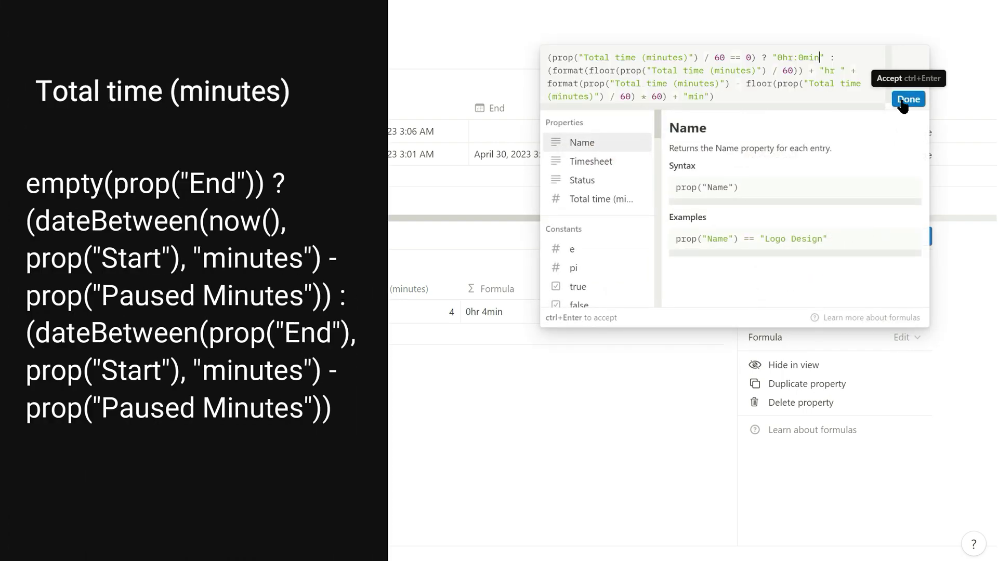
{"action": "left_click", "coordinate": [904, 101]}
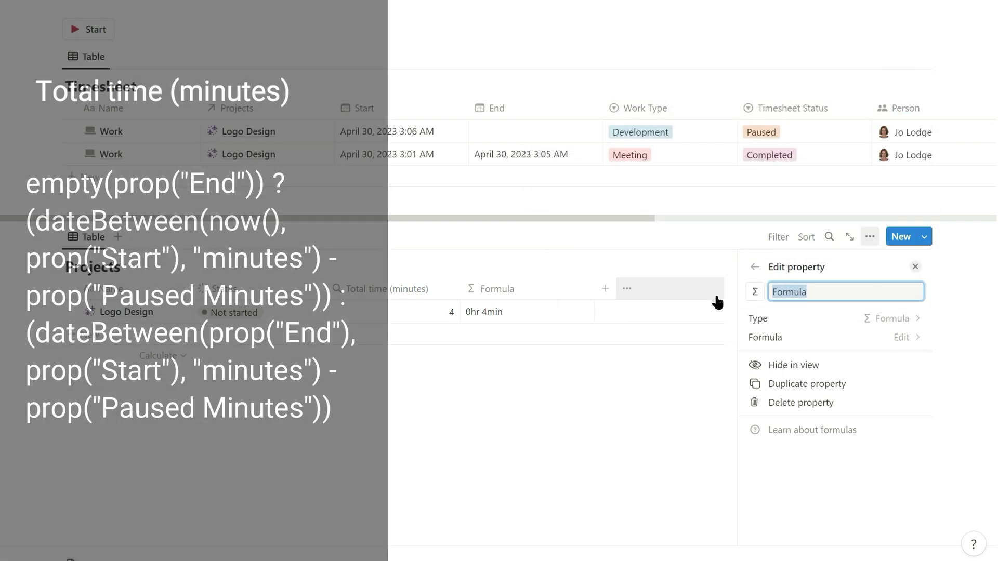
{"action": "left_click", "coordinate": [717, 303]}
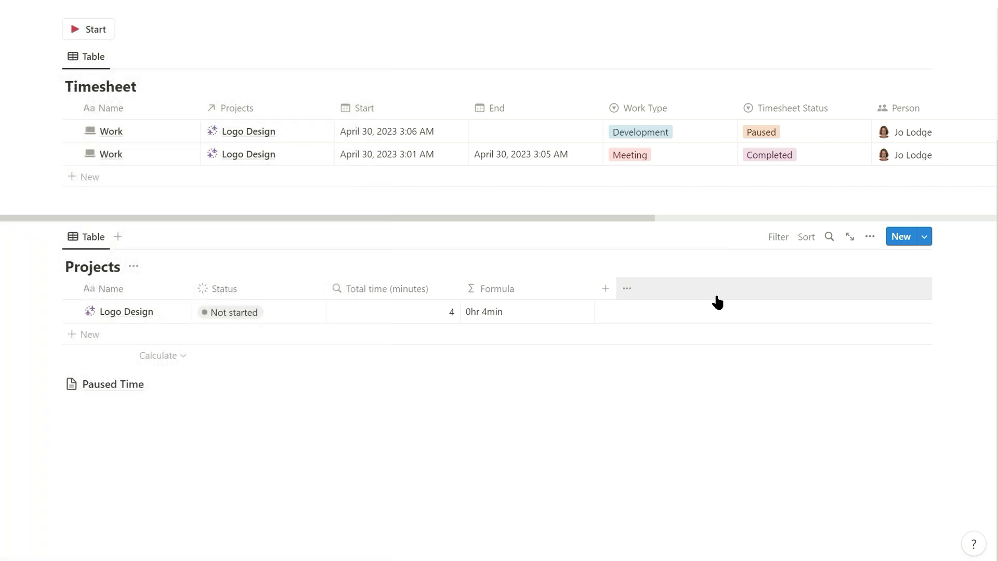
- Rename the new formula property in the Projects table to "Total Time"
{"action": "left_click", "coordinate": [524, 289]}
{"action": "type", "text": "Total Time"}
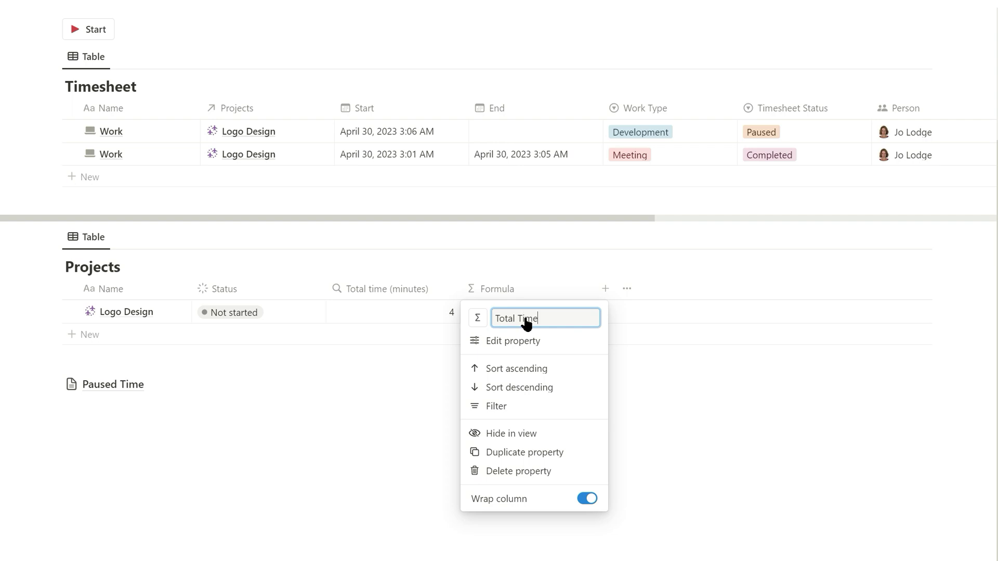
{"action": "key", "text": "Return"}
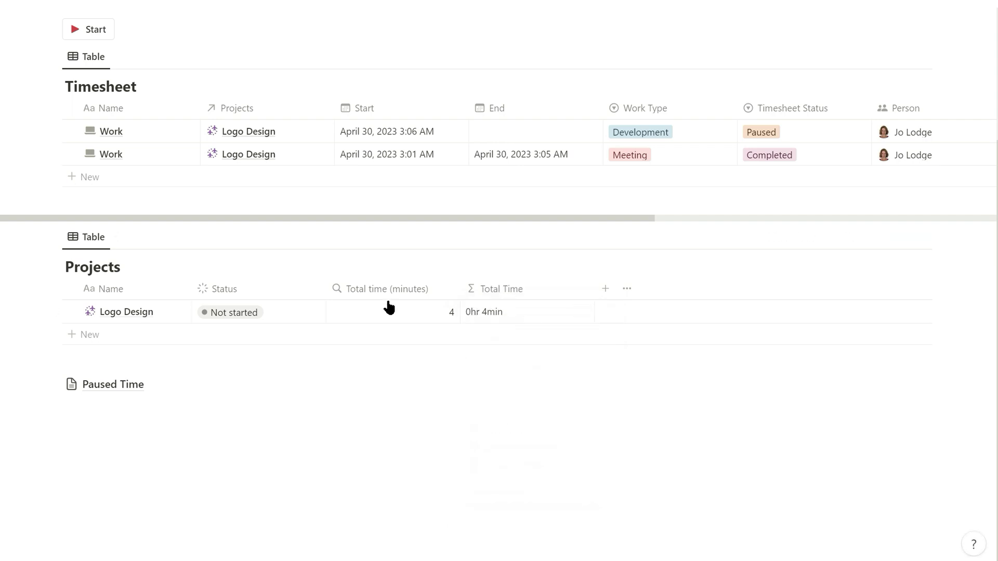
- Hide the Total time (minutes) rollup column in the Projects table
{"action": "left_click", "coordinate": [384, 290]}
{"action": "left_click", "coordinate": [383, 432]}
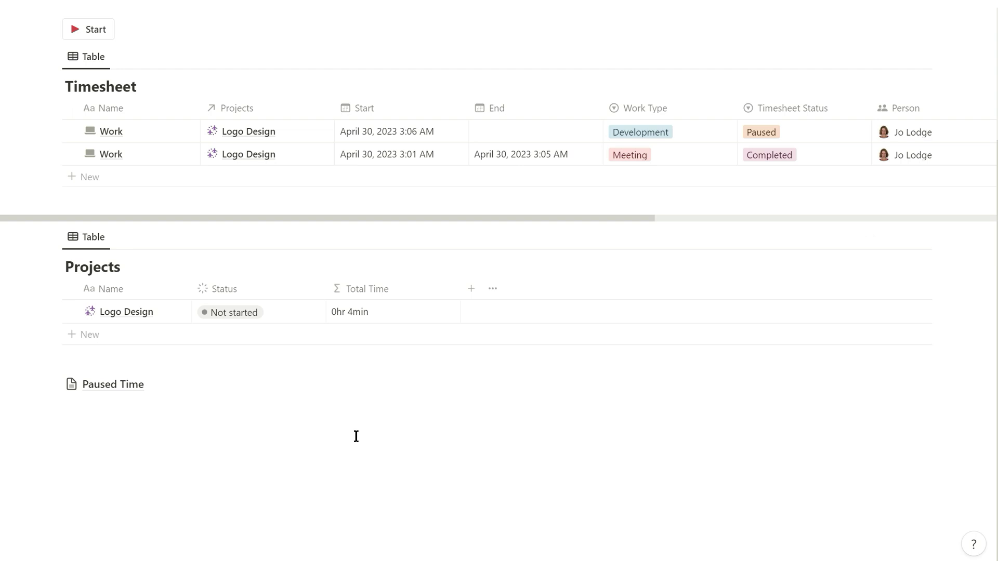
{"action": "scroll", "coordinate": [358, 448], "scroll_direction": "up", "scroll_amount": 3}
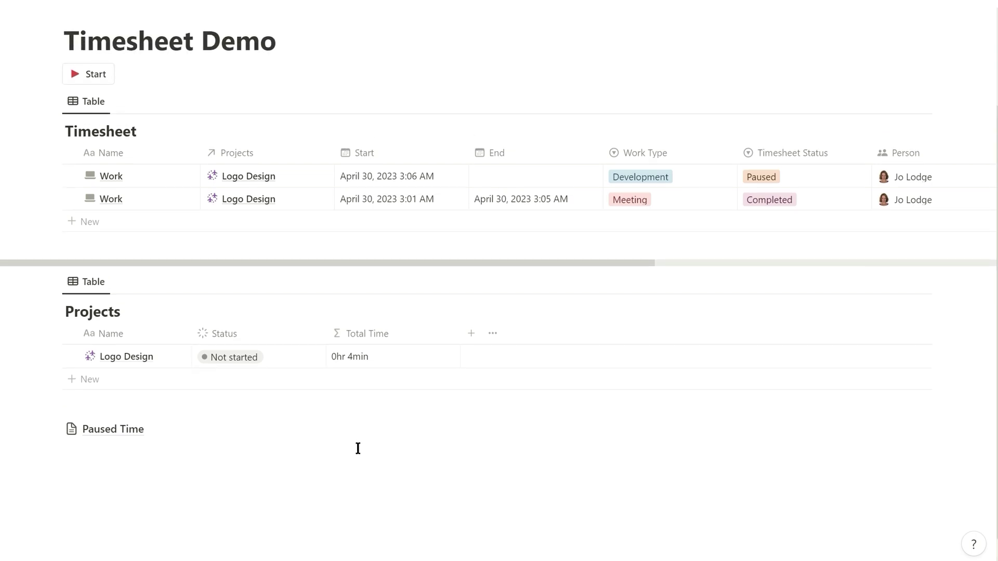